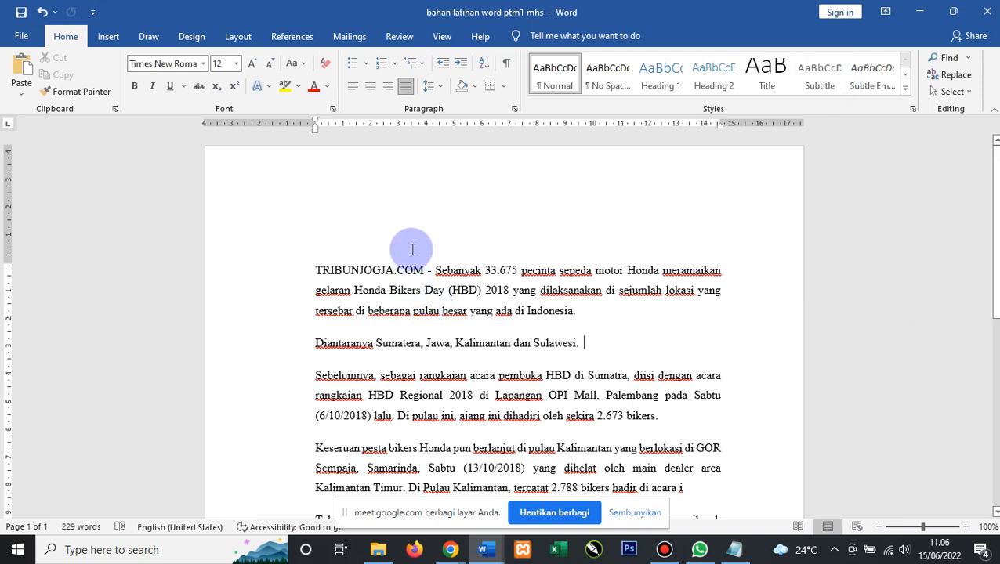
# Put the paragraphs from 'Sebelumnya' through the Sulawesi paragraph into two columns.
pyautogui.scroll(-4, 413, 250)
pyautogui.scroll(2, 412, 249)
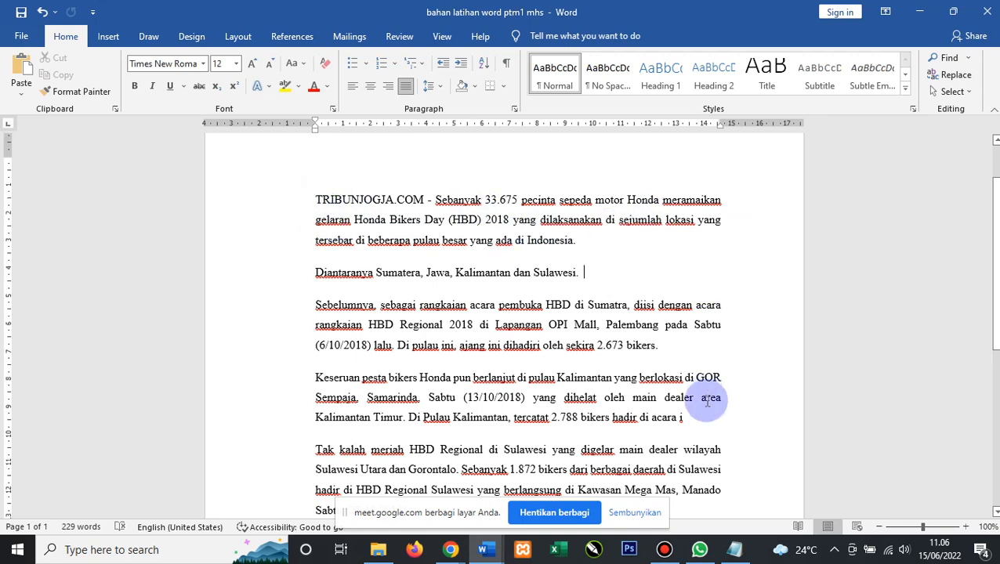
pyautogui.scroll(-3, 707, 398)
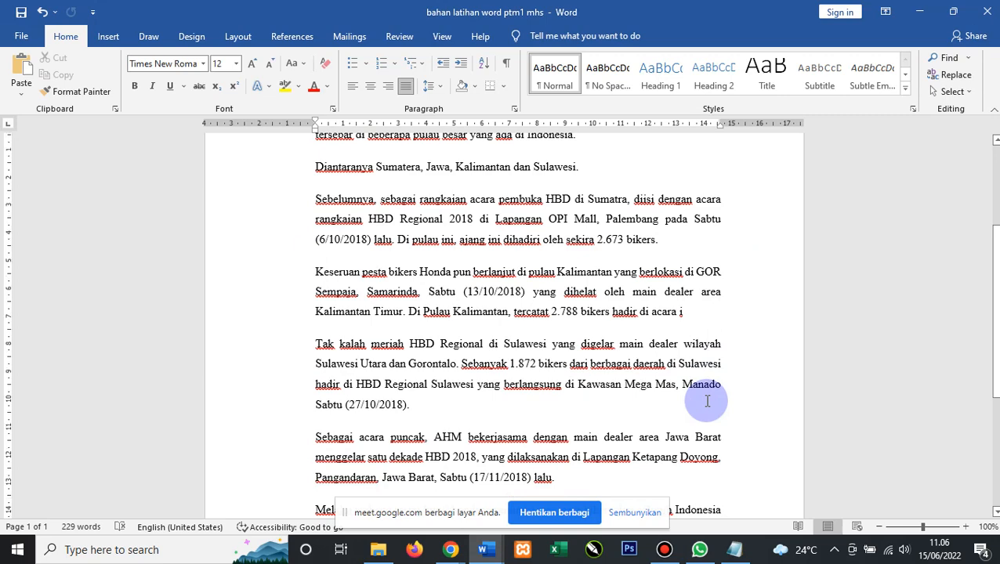
pyautogui.scroll(3, 707, 401)
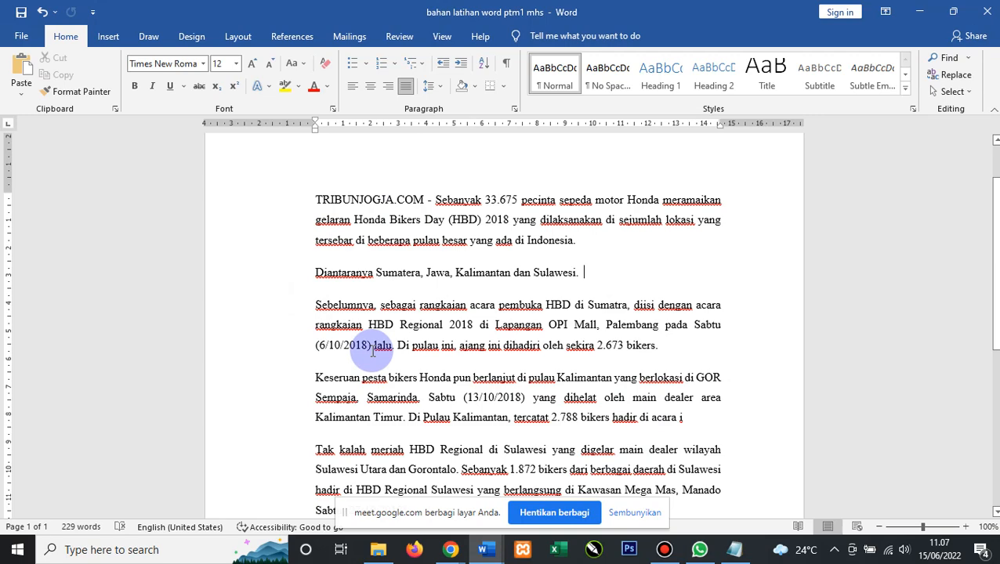
pyautogui.scroll(-2, 374, 352)
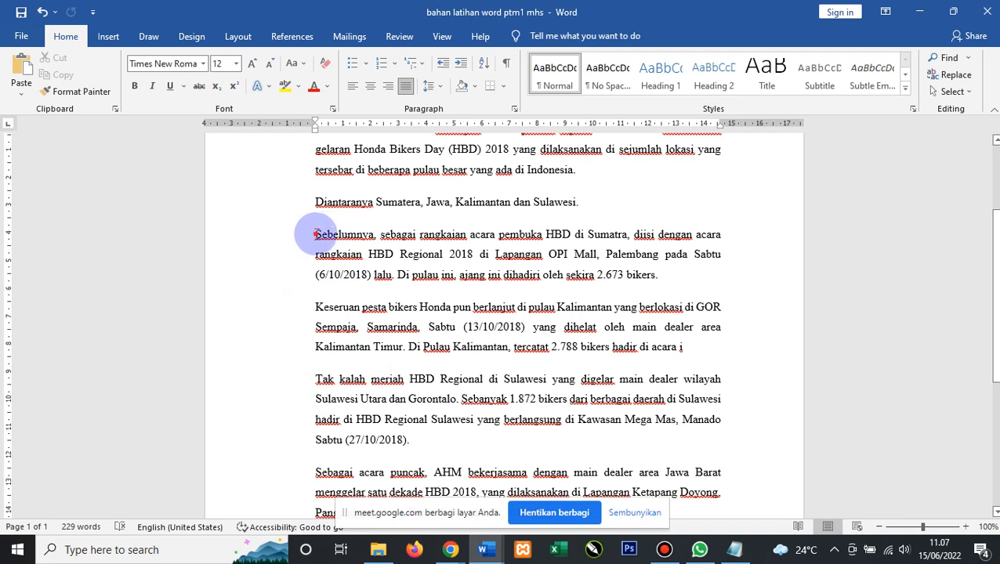
pyautogui.moveTo(314, 234); pyautogui.dragTo(417, 444)
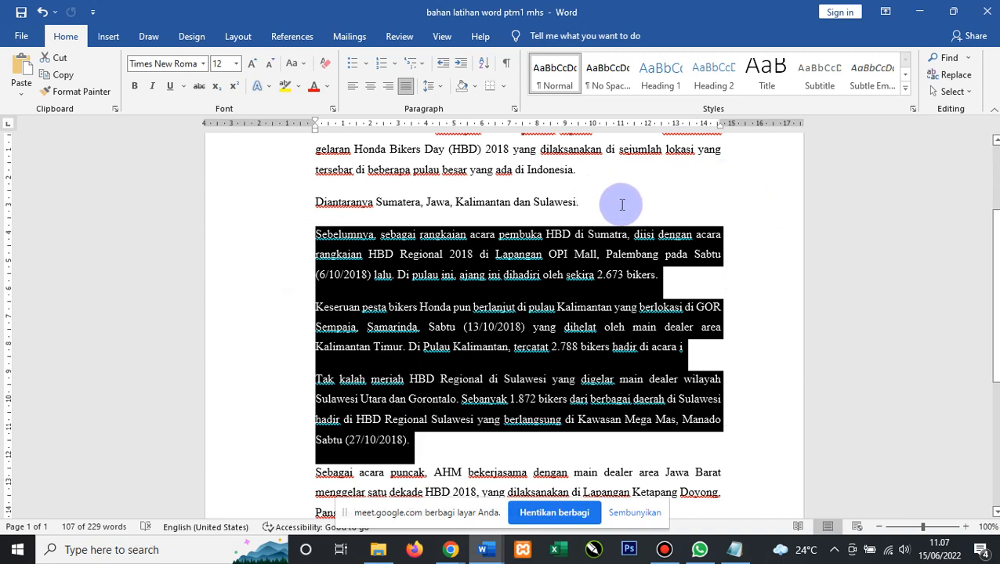
pyautogui.click(239, 37)
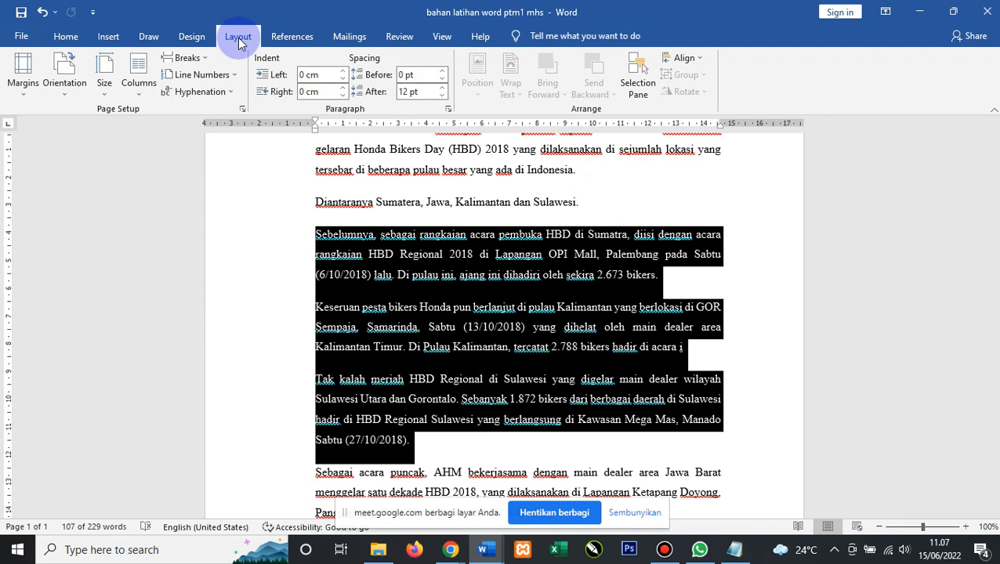
pyautogui.click(143, 98)
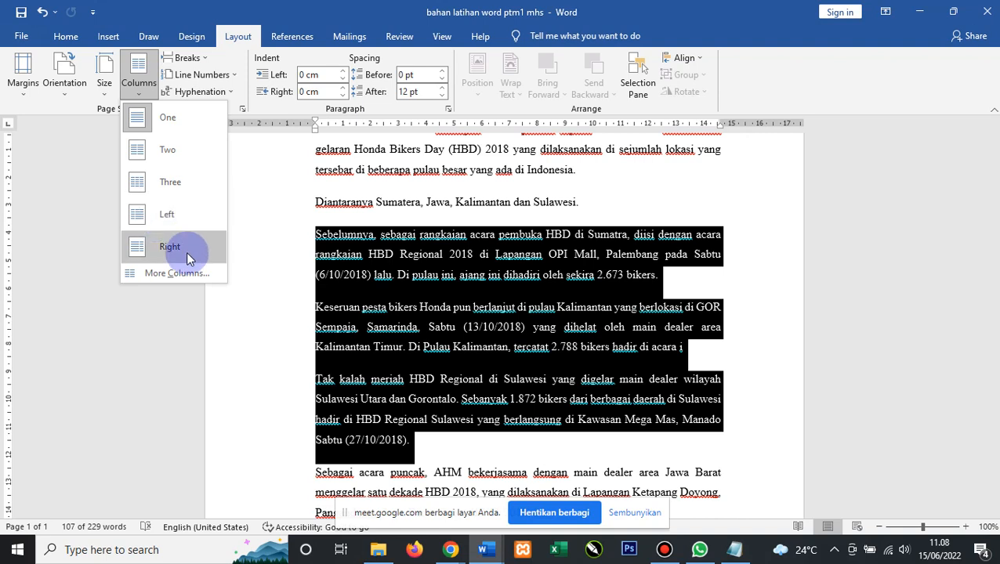
pyautogui.click(174, 153)
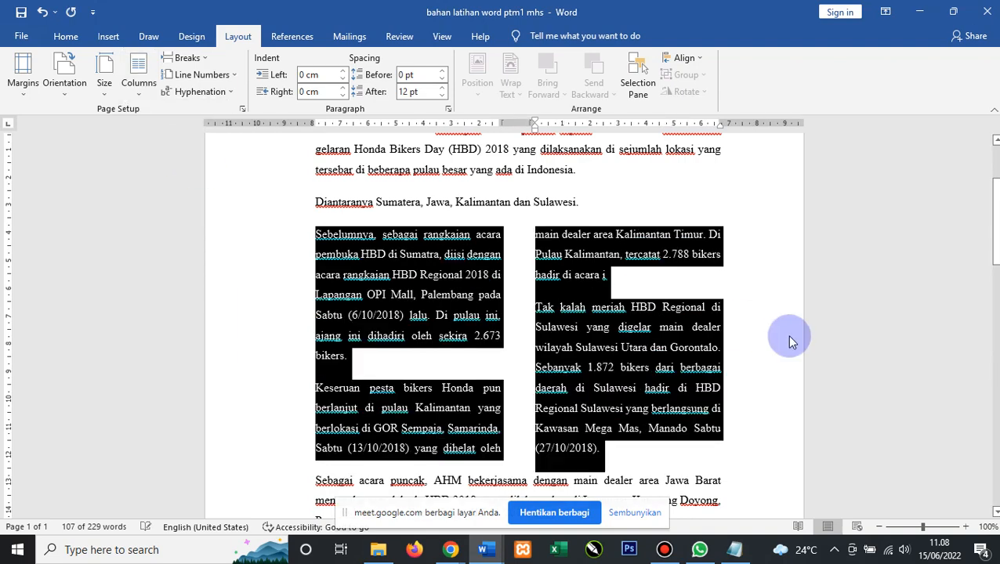
# Reselect the two-column text starting at 'Sebelumnya'.
pyautogui.click(693, 206)
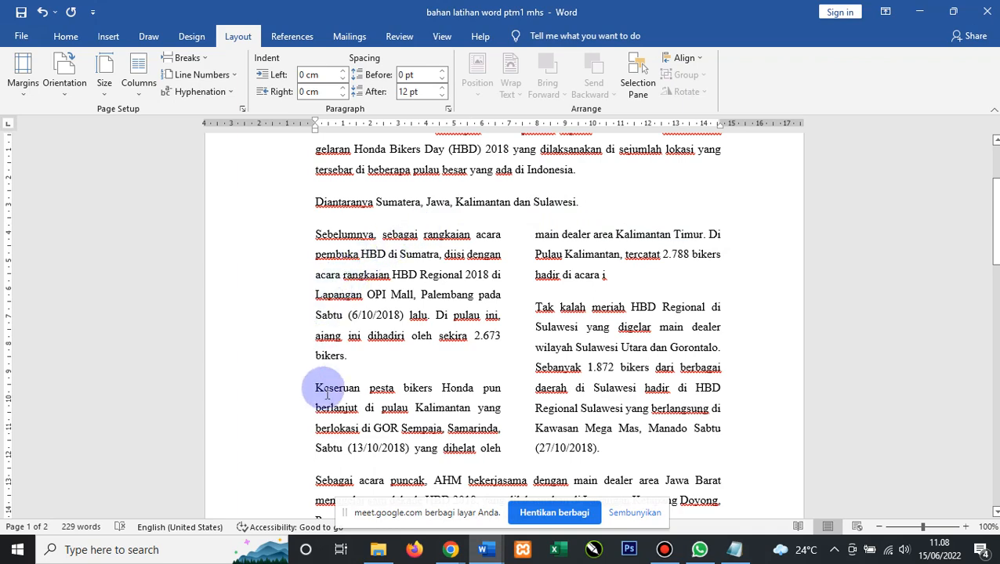
pyautogui.scroll(-2, 364, 242)
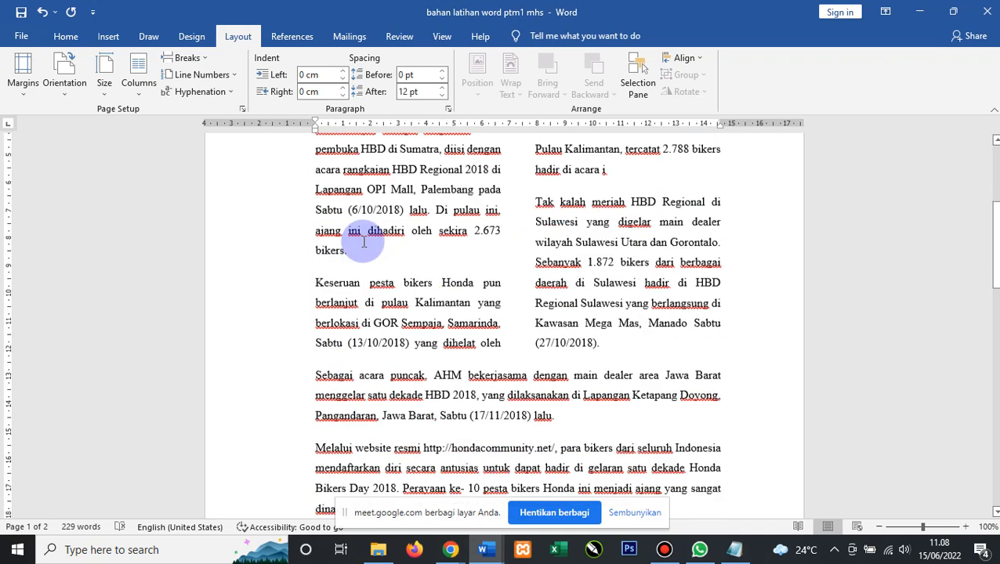
pyautogui.scroll(-2, 364, 242)
pyautogui.scroll(4, 332, 242)
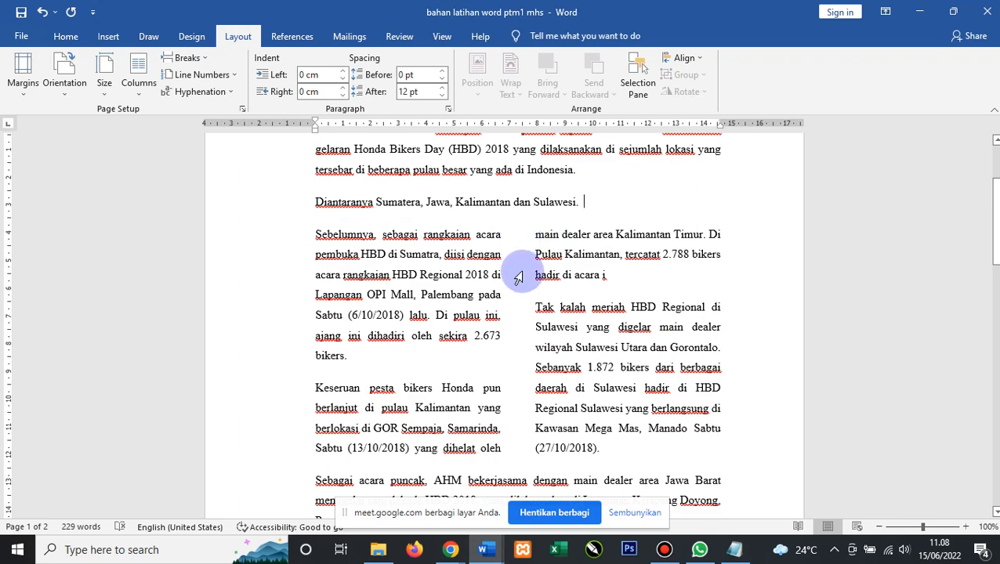
pyautogui.click(316, 234)
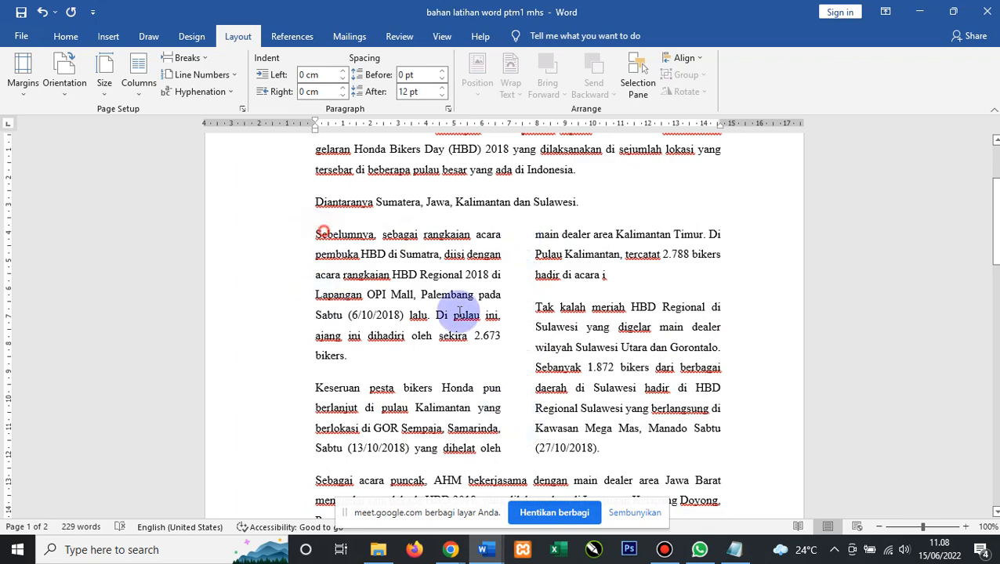
pyautogui.moveTo(460, 311); pyautogui.dragTo(619, 458)
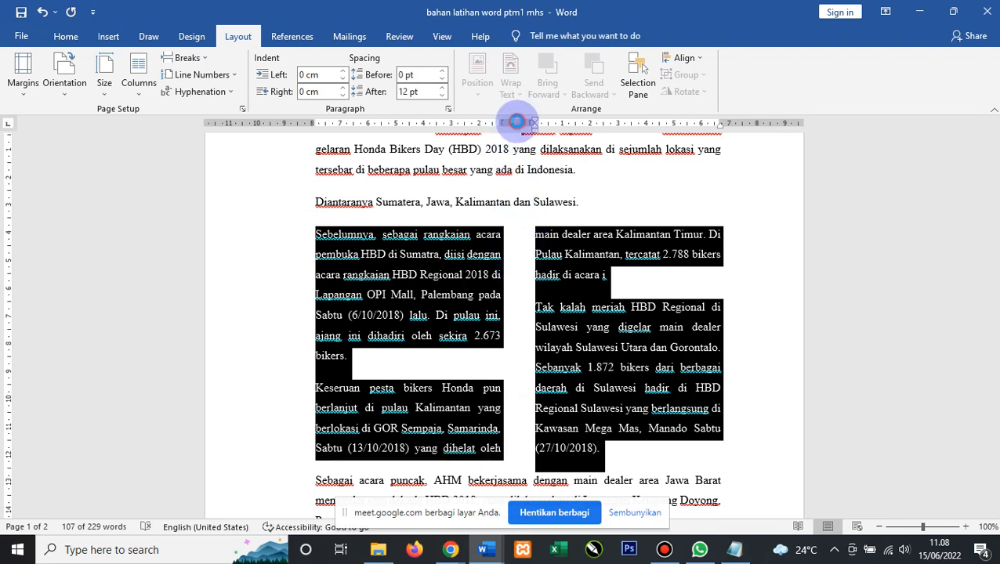
# Turn on Line between in the column settings, then reselect the text in both columns.
pyautogui.doubleClick(517, 121)
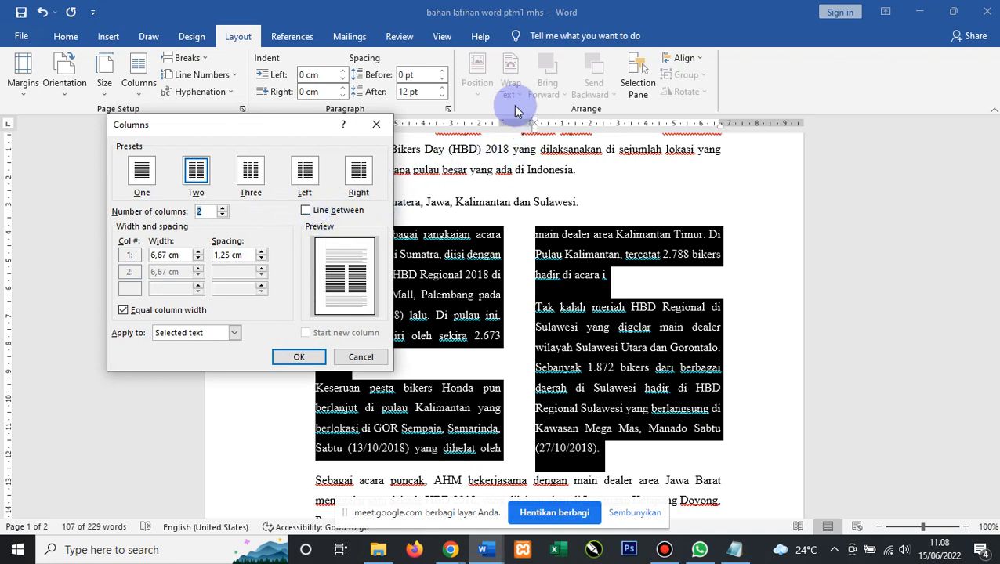
pyautogui.click(308, 213)
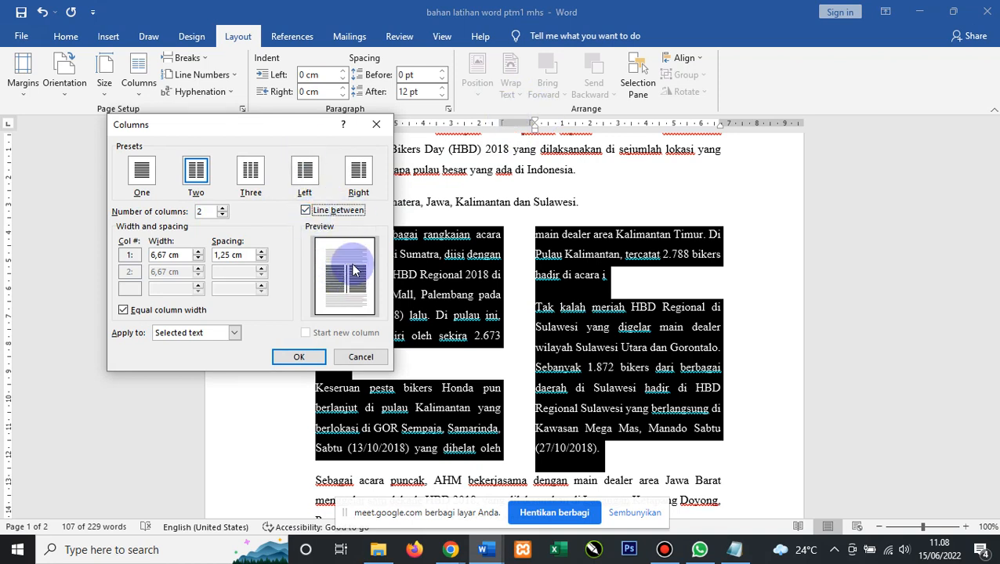
pyautogui.click(299, 357)
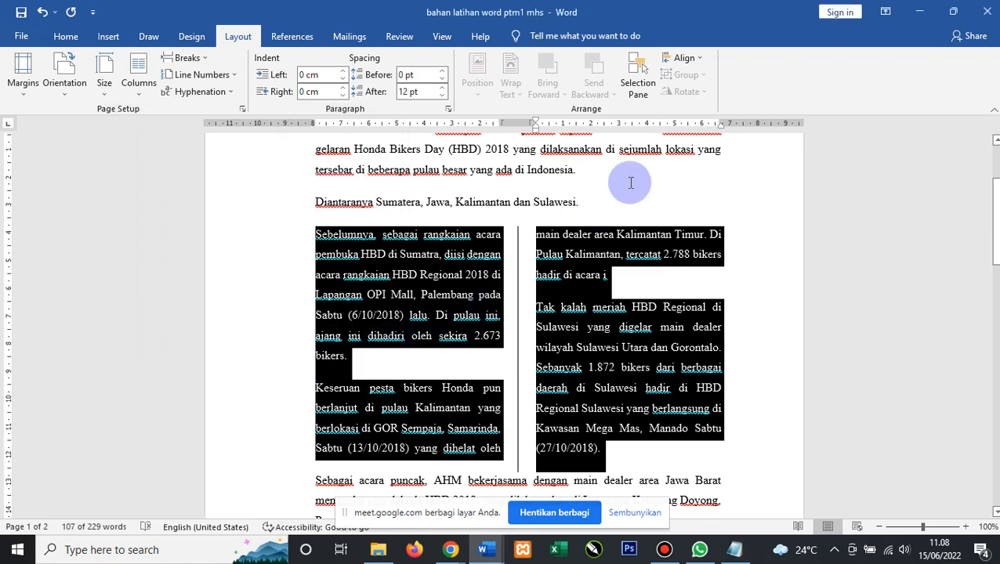
pyautogui.click(615, 182)
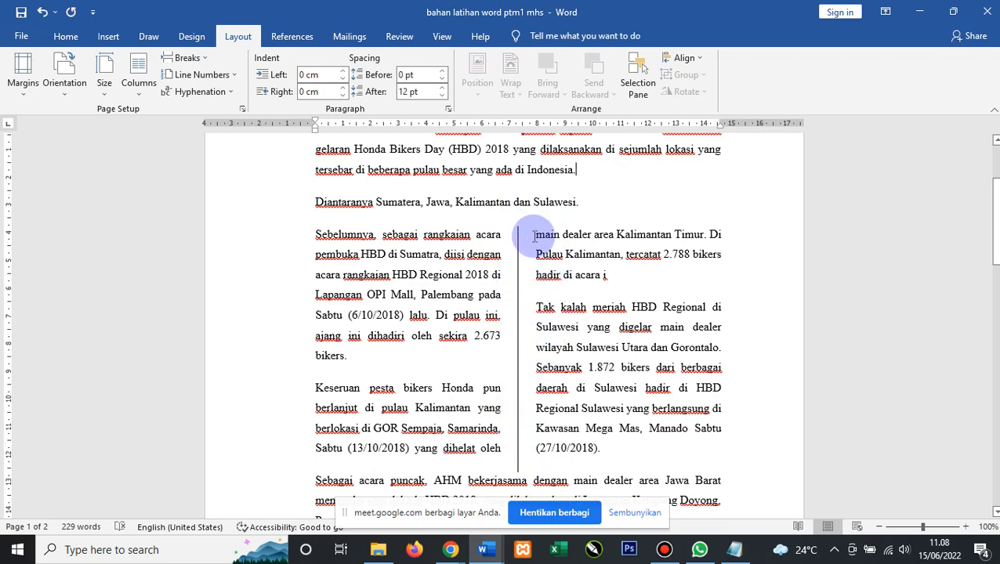
pyautogui.scroll(-5, 520, 315)
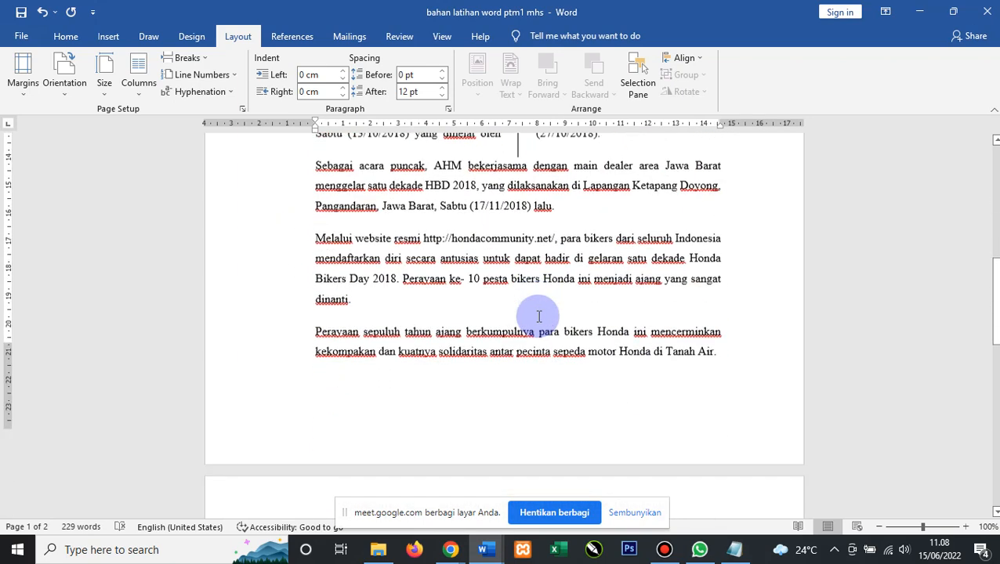
pyautogui.scroll(4, 537, 317)
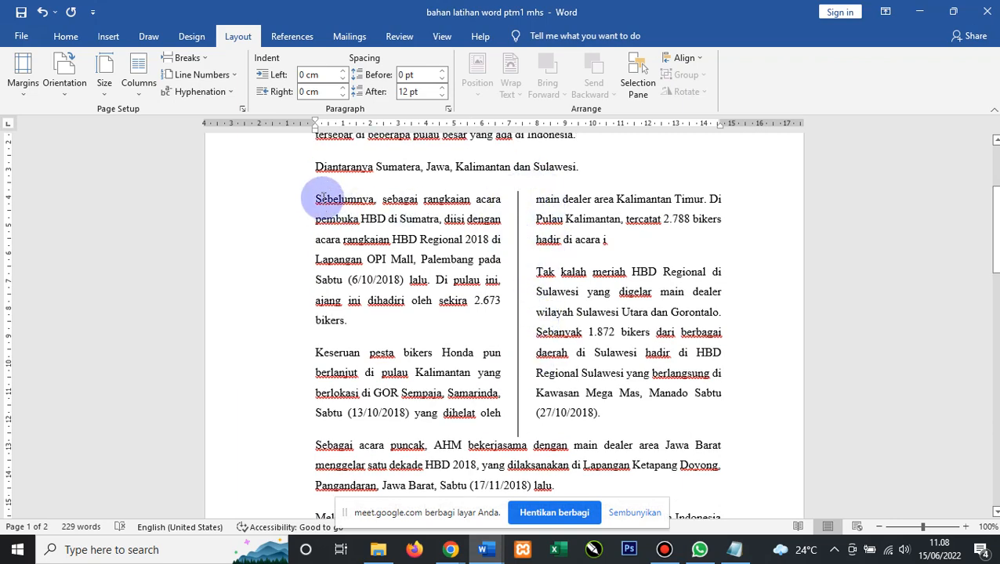
pyautogui.moveTo(316, 199); pyautogui.dragTo(632, 416)
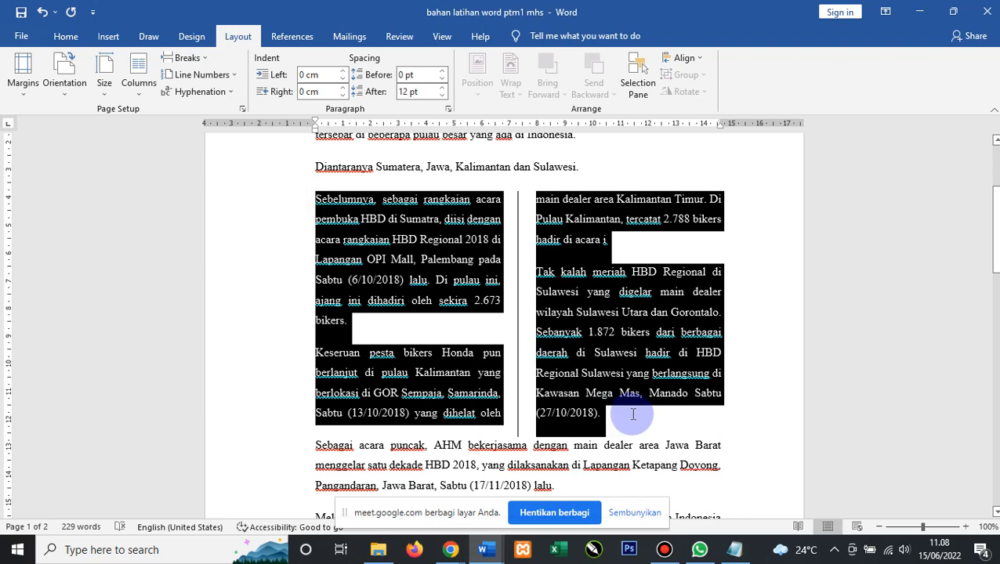
# Make the selected two-column paragraphs bold.
pyautogui.click(63, 41)
pyautogui.click(134, 86)
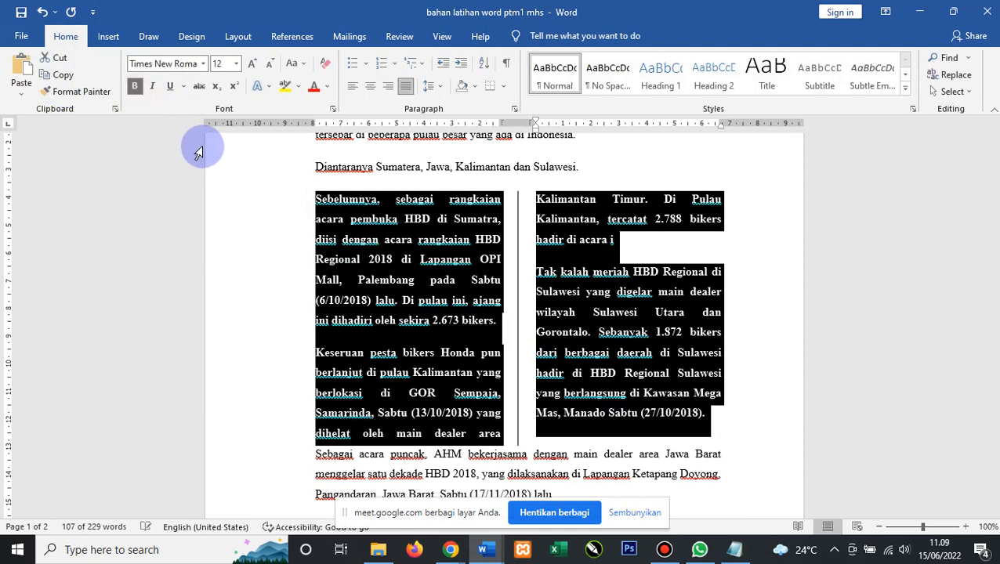
pyautogui.click(287, 168)
# Insert a blank line before the 'Sebagai acara puncak' paragraph.
pyautogui.click(744, 186)
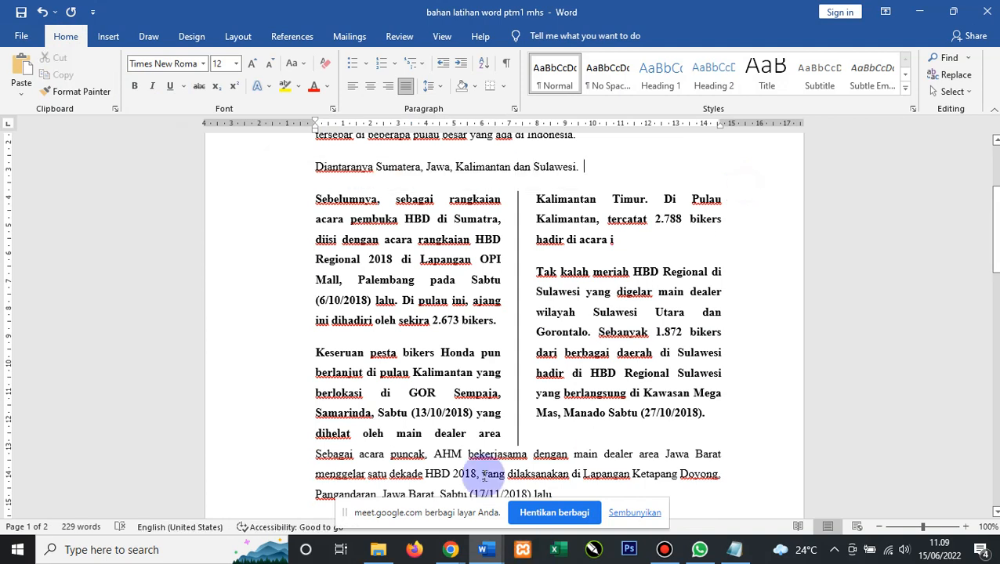
pyautogui.click(312, 453)
pyautogui.press('Return')
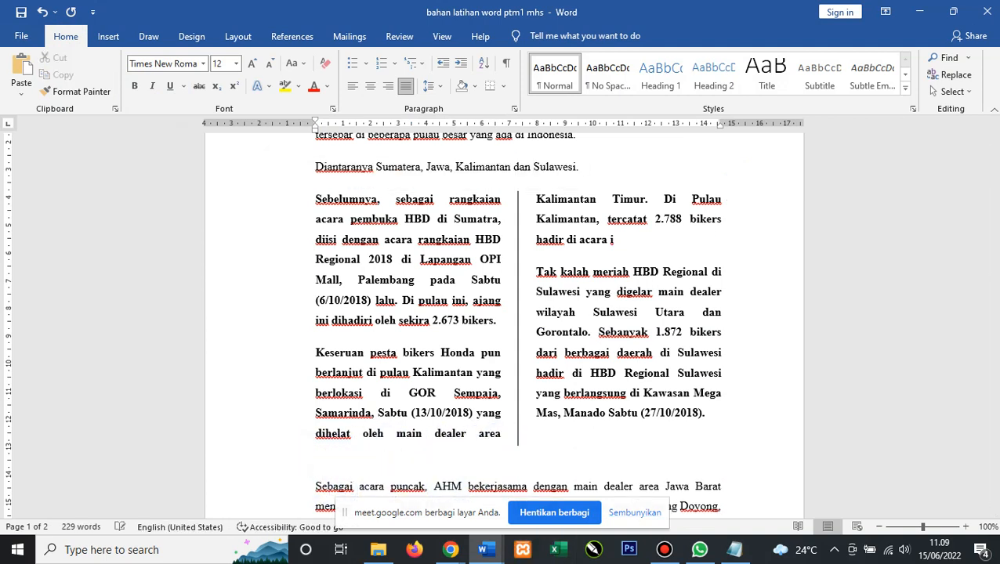
pyautogui.scroll(1, 419, 409)
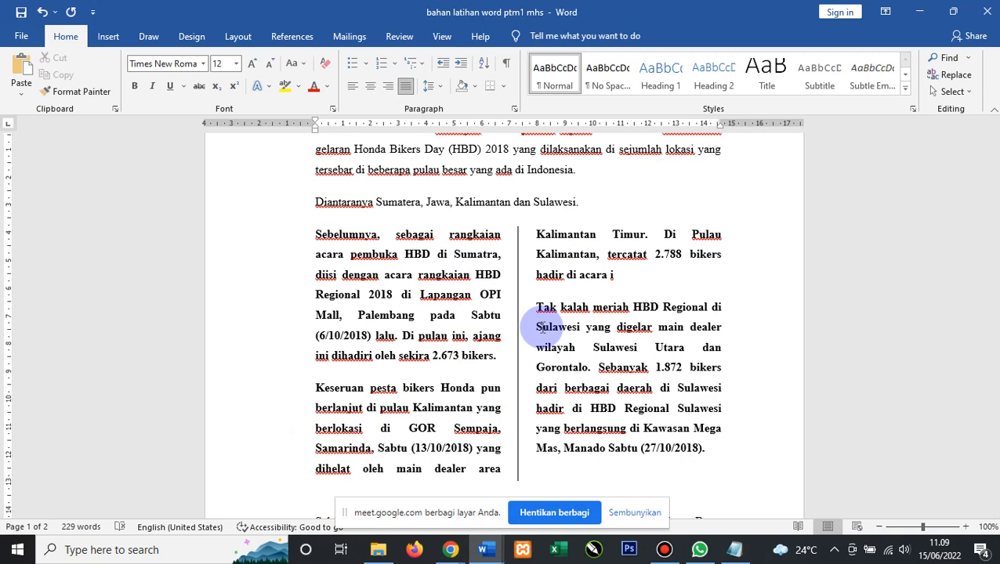
pyautogui.scroll(3, 369, 235)
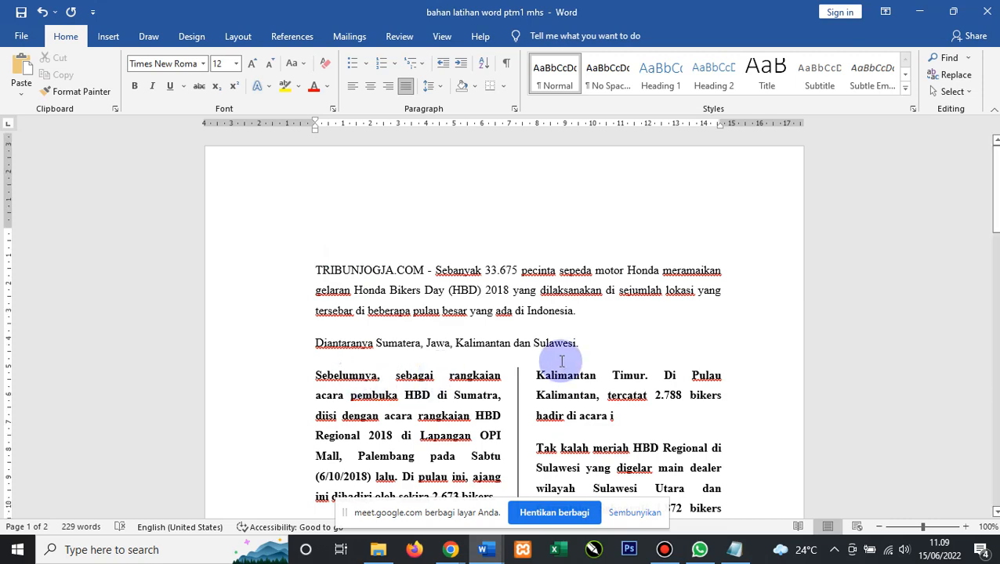
pyautogui.scroll(-6, 554, 361)
pyautogui.scroll(4, 555, 296)
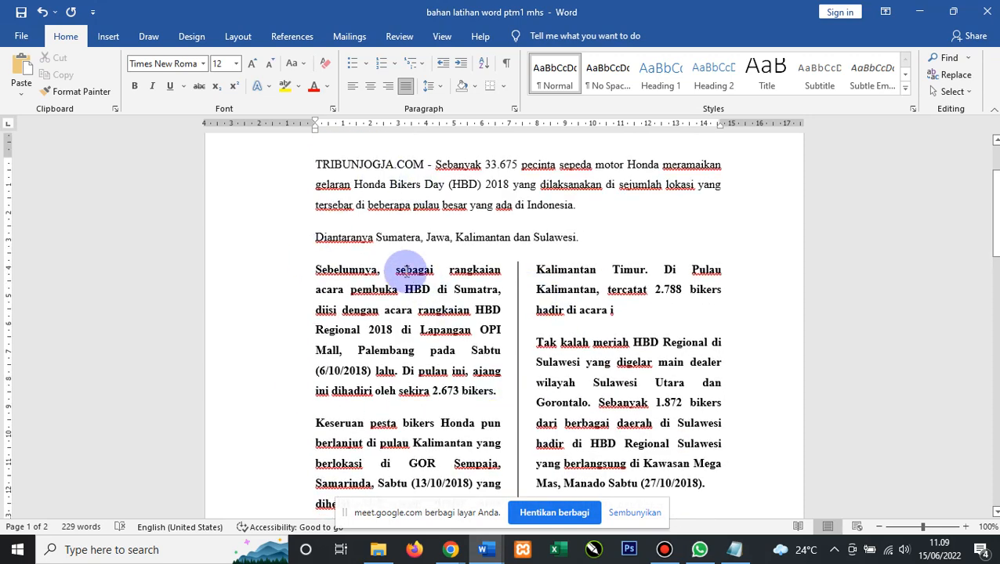
pyautogui.scroll(-2, 384, 290)
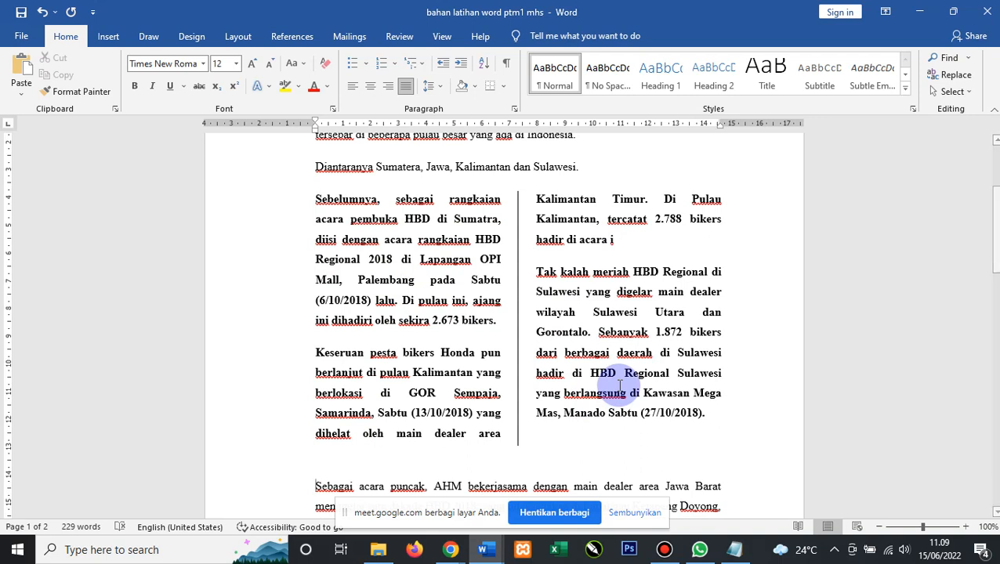
# Go to the 'bahan latihan word ptm1 mhs' window and select the article's first letter T.
pyautogui.click(486, 550)
pyautogui.click(453, 493)
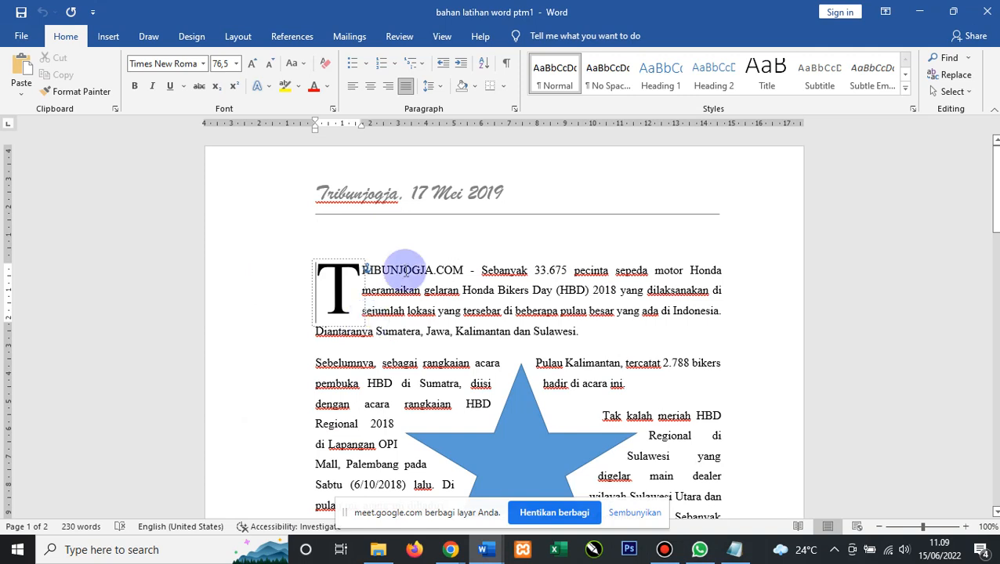
pyautogui.moveTo(299, 224); pyautogui.dragTo(374, 280)
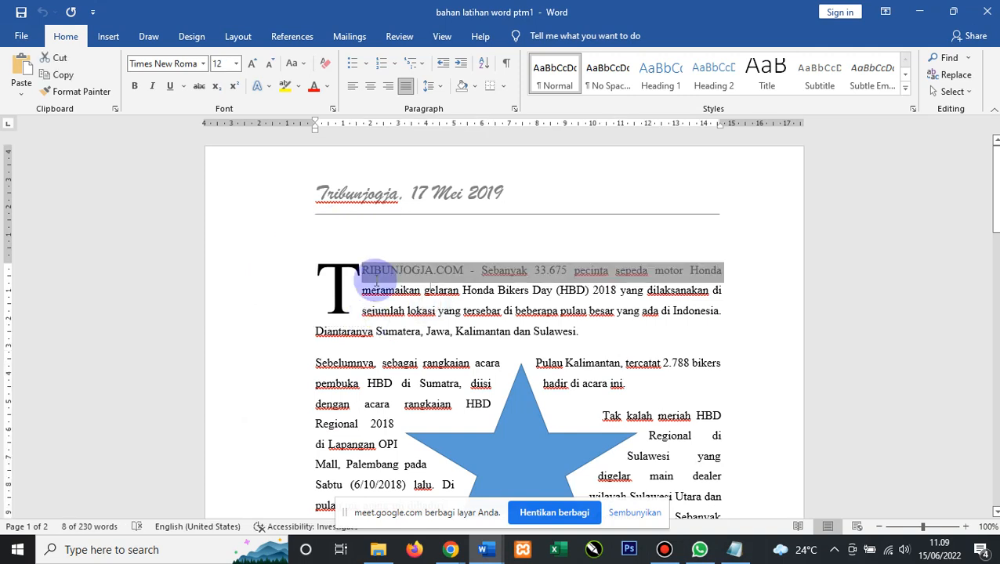
pyautogui.click(350, 253)
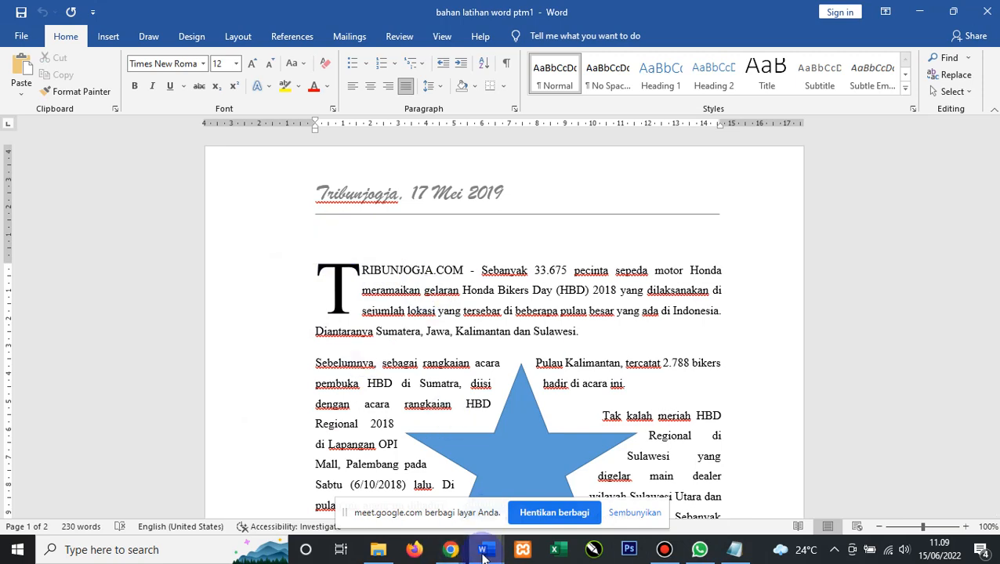
pyautogui.moveTo(484, 554)
pyautogui.click(650, 485)
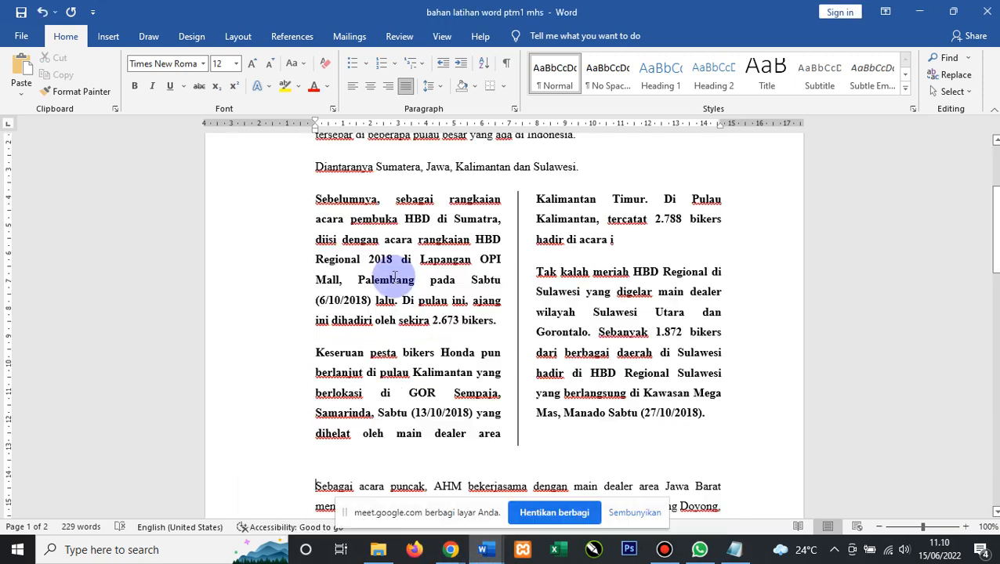
pyautogui.moveTo(315, 270)
pyautogui.mouseDown()
pyautogui.moveTo(335, 270)
pyautogui.moveTo(313, 269)
pyautogui.mouseUp()
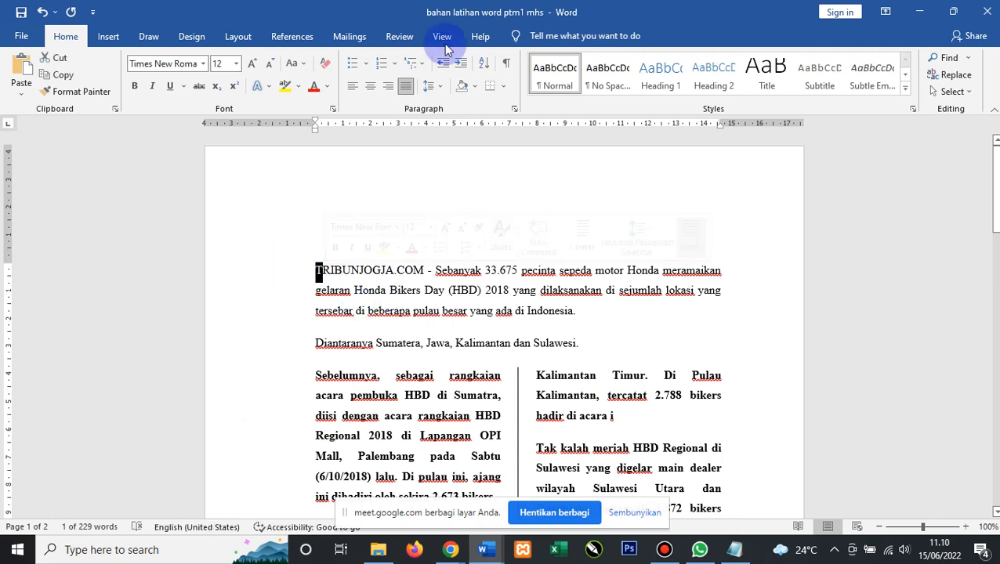
# Give the 'TRIBUNJOGJA.COM' paragraph a Dropped capital T spanning three lines.
pyautogui.click(110, 38)
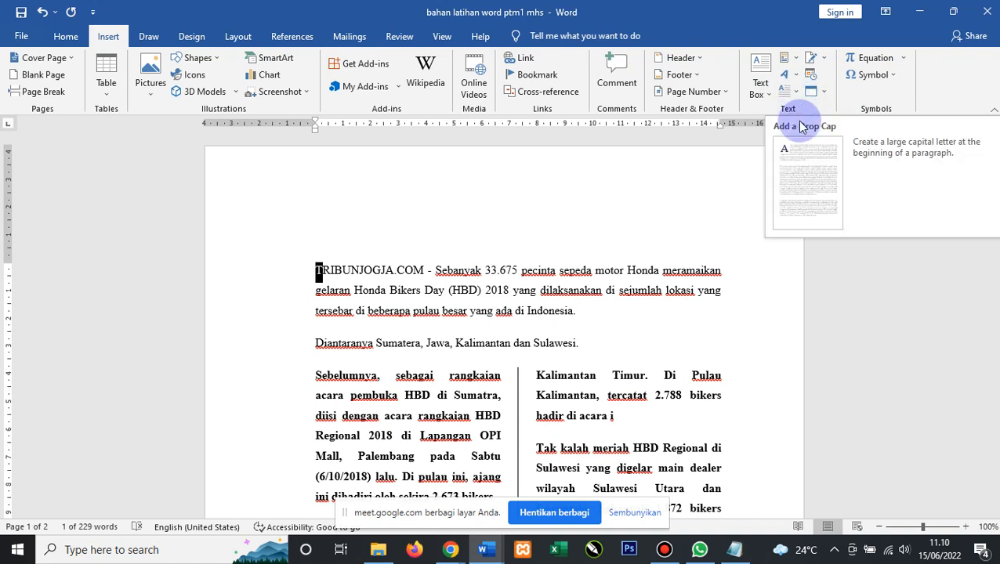
pyautogui.click(799, 101)
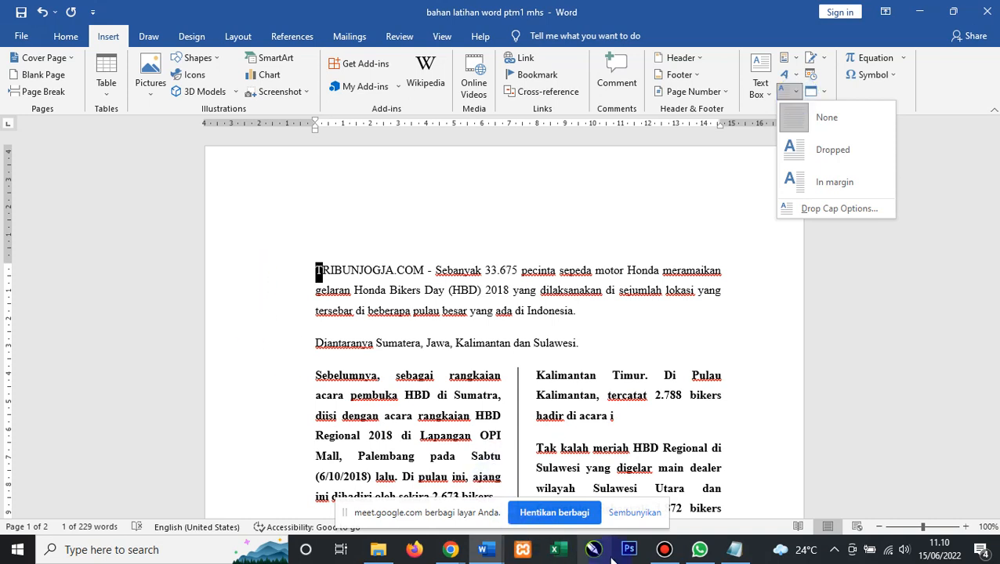
pyautogui.click(456, 506)
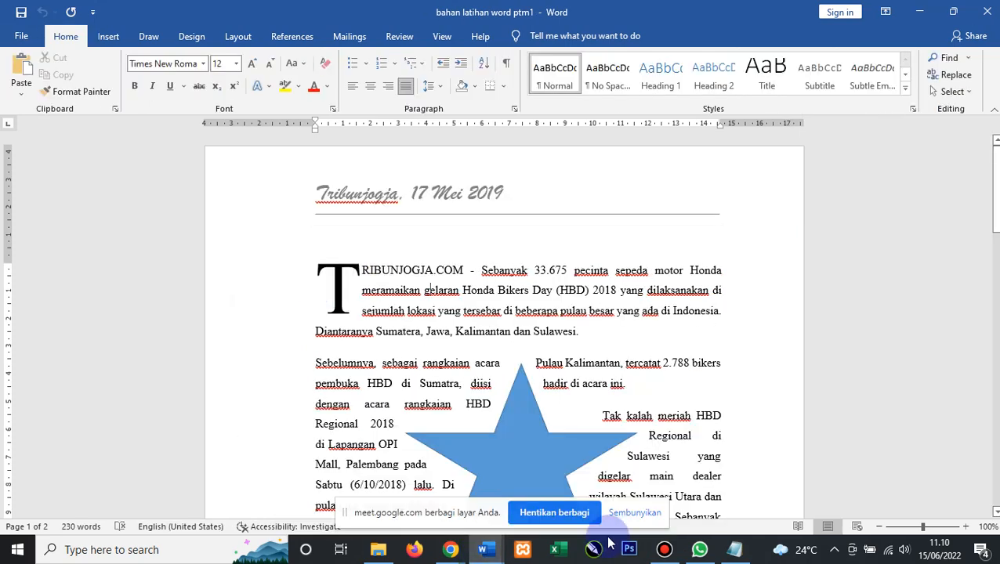
pyautogui.click(488, 552)
pyautogui.click(593, 487)
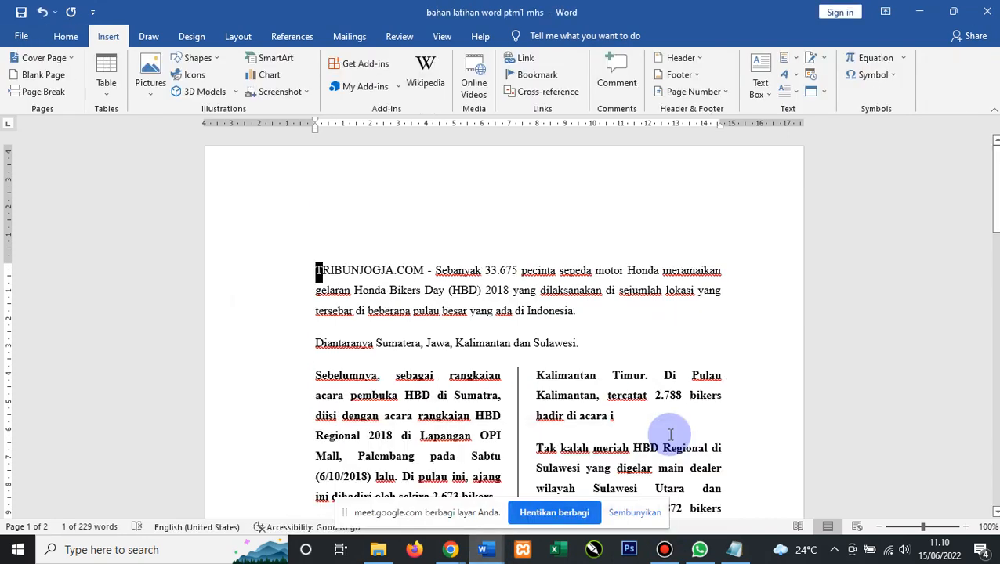
pyautogui.click(799, 88)
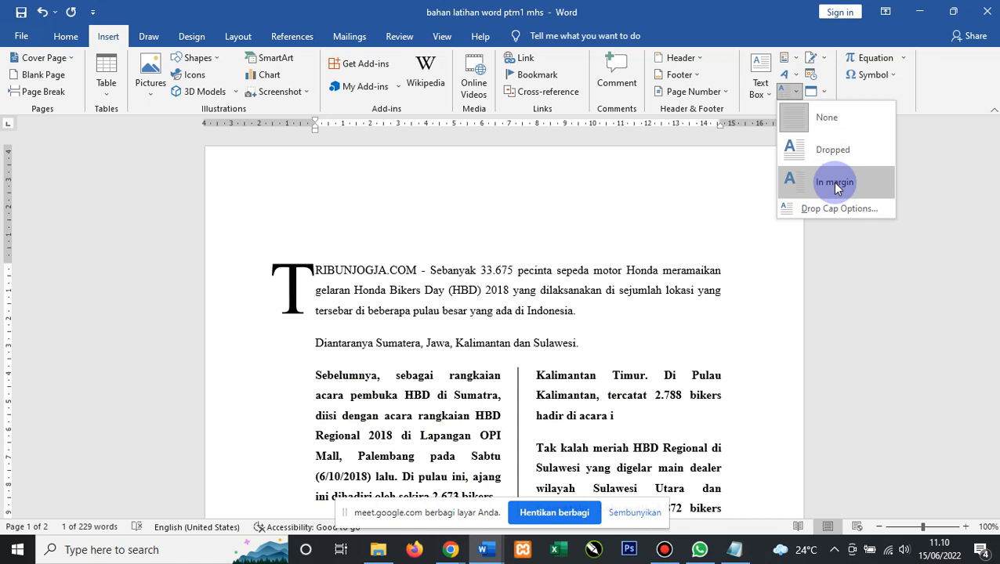
pyautogui.click(829, 151)
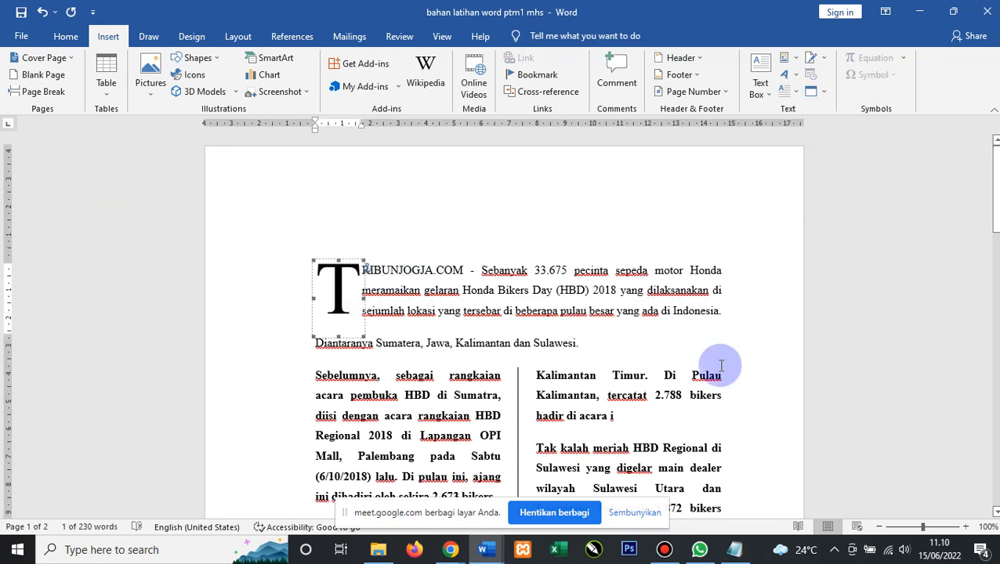
pyautogui.click(350, 240)
pyautogui.click(537, 302)
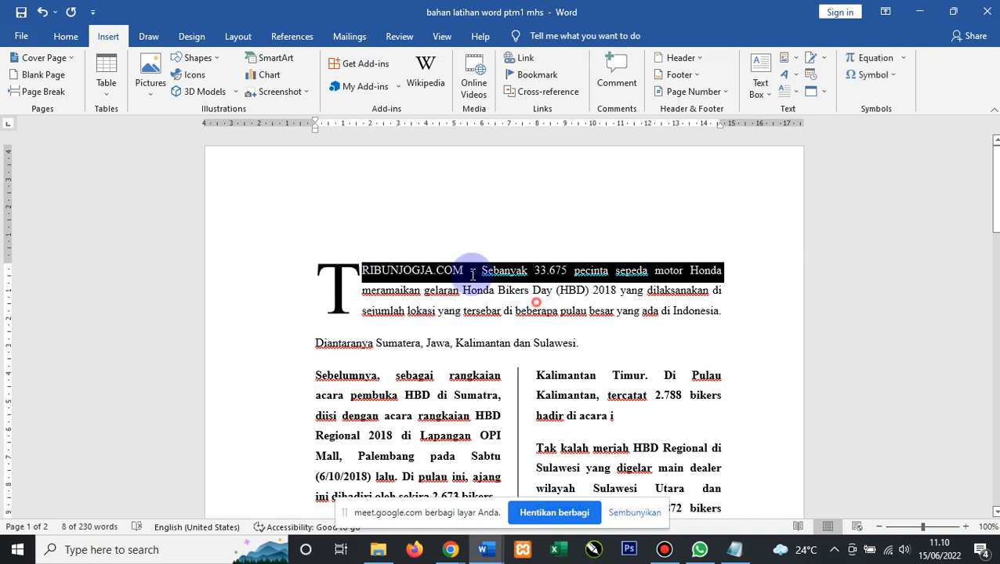
pyautogui.click(308, 306)
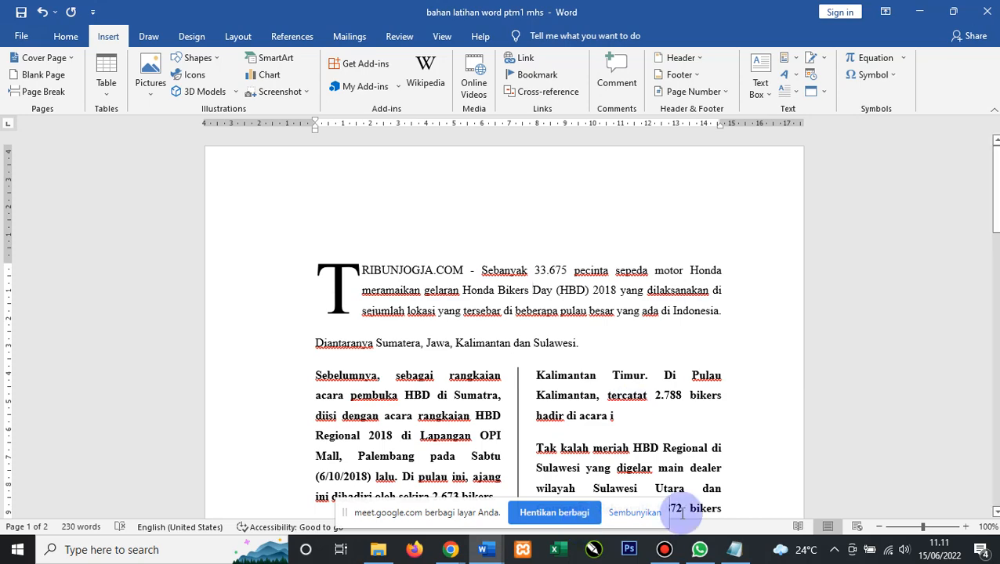
pyautogui.scroll(-5, 662, 372)
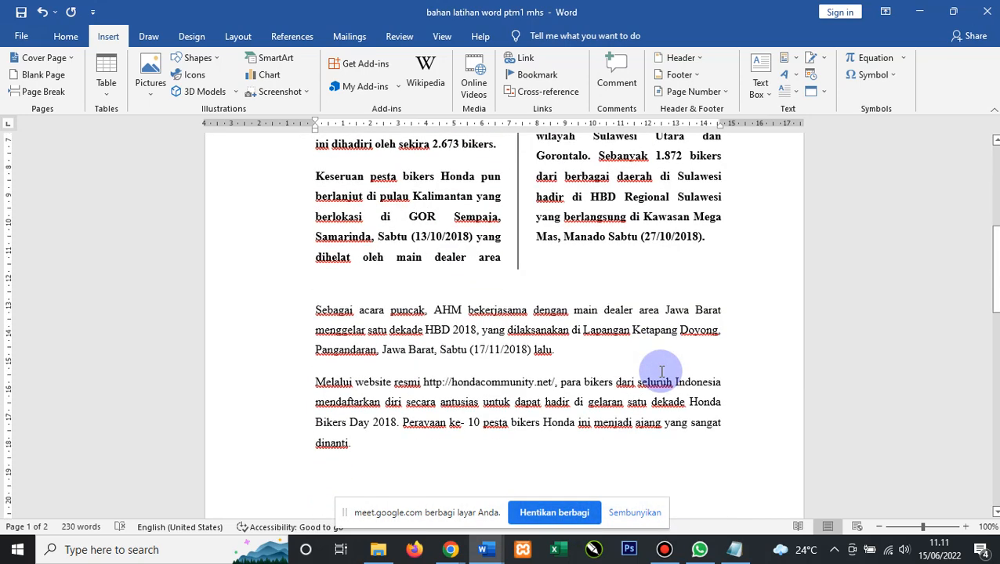
pyautogui.scroll(3, 662, 372)
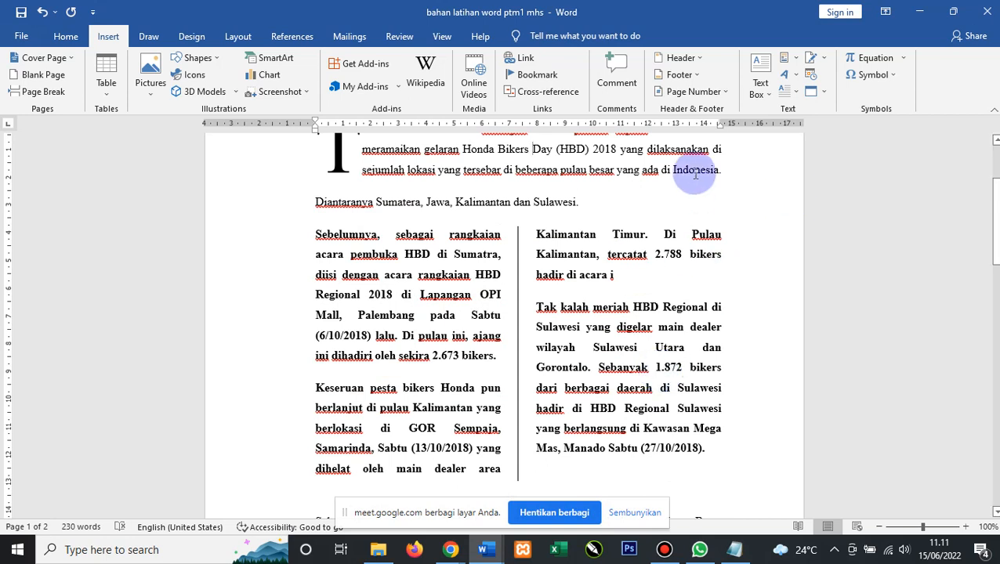
pyautogui.click(796, 76)
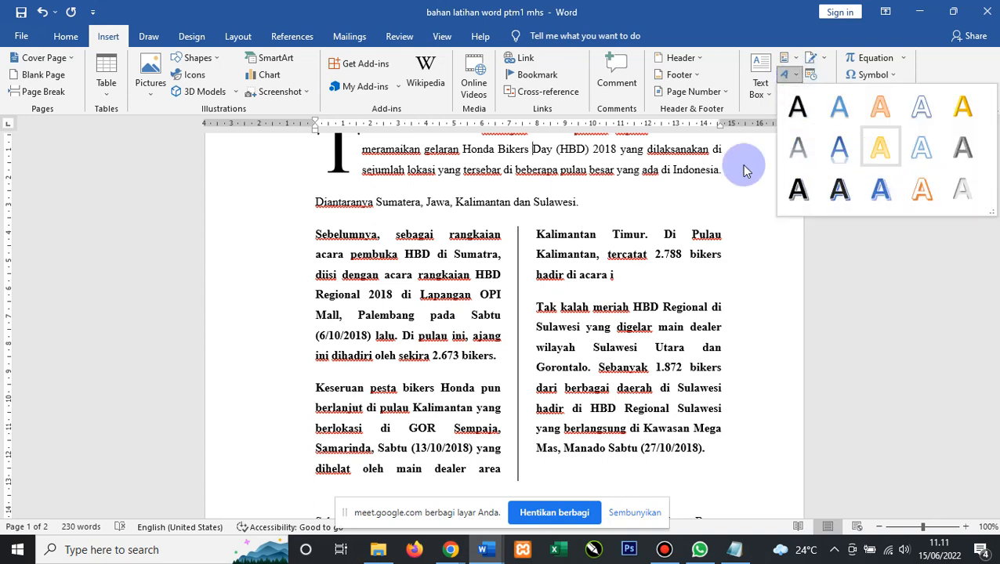
pyautogui.click(652, 200)
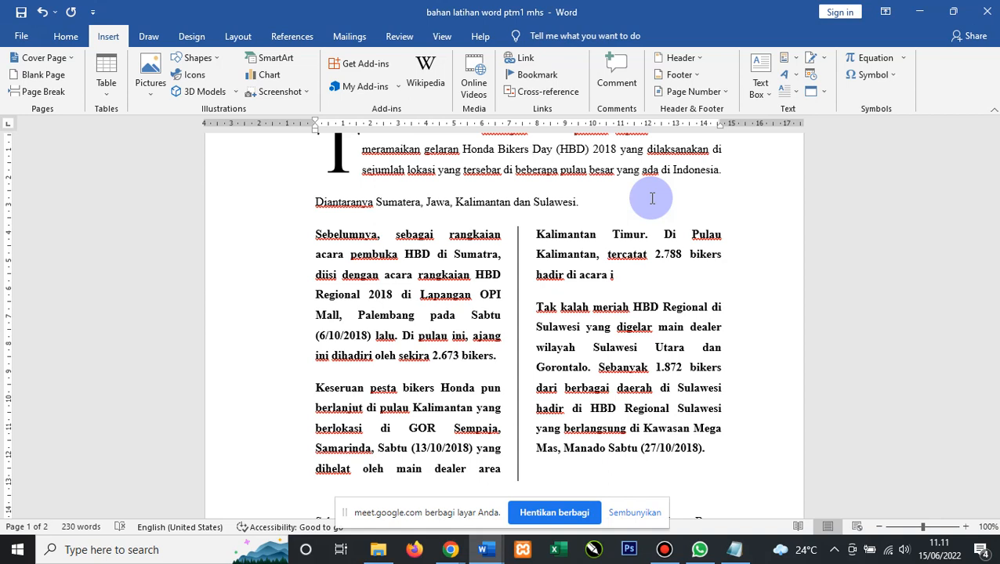
pyautogui.doubleClick(545, 276)
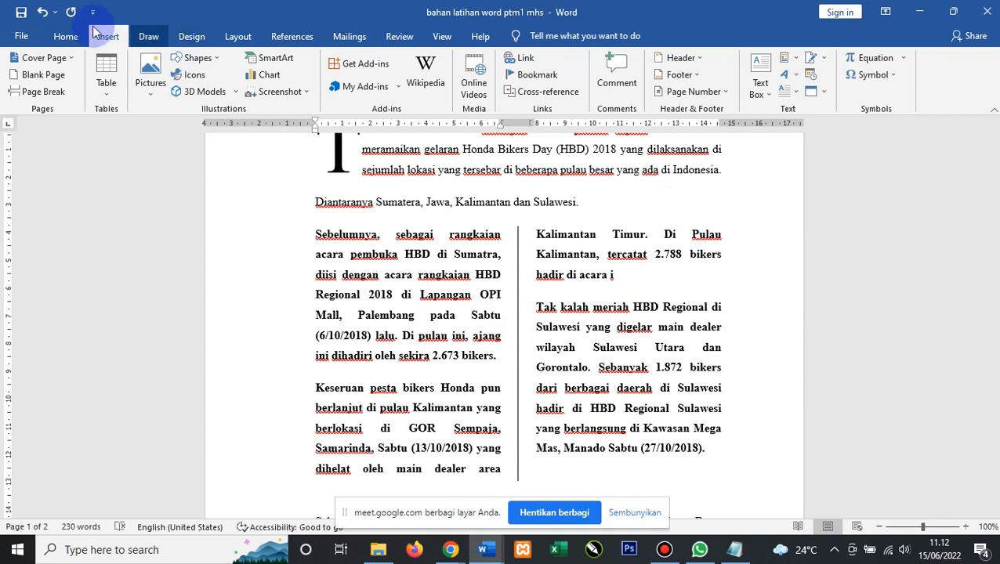
# Insert the HDK picture from the Pictures folder into the left column.
pyautogui.click(151, 94)
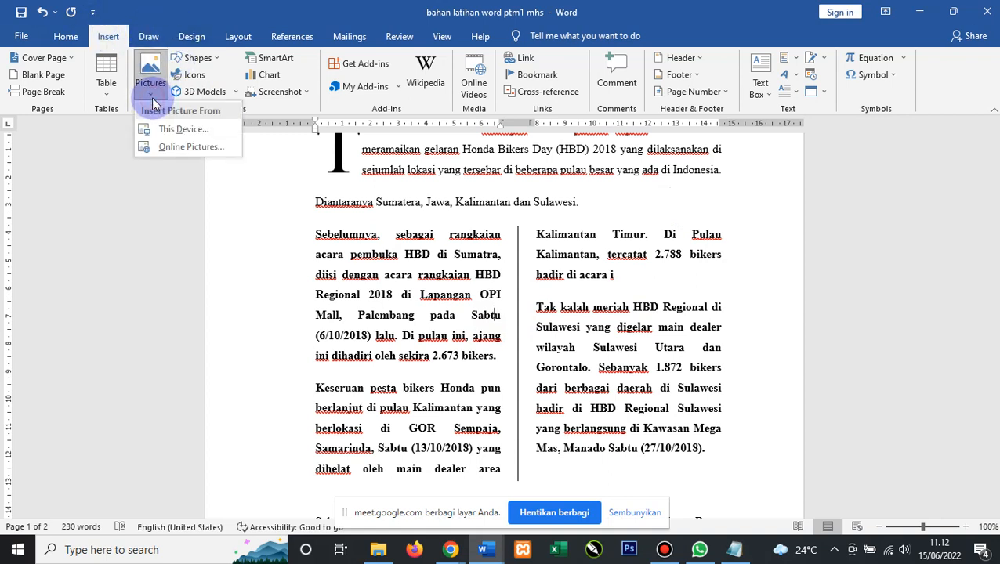
pyautogui.click(181, 129)
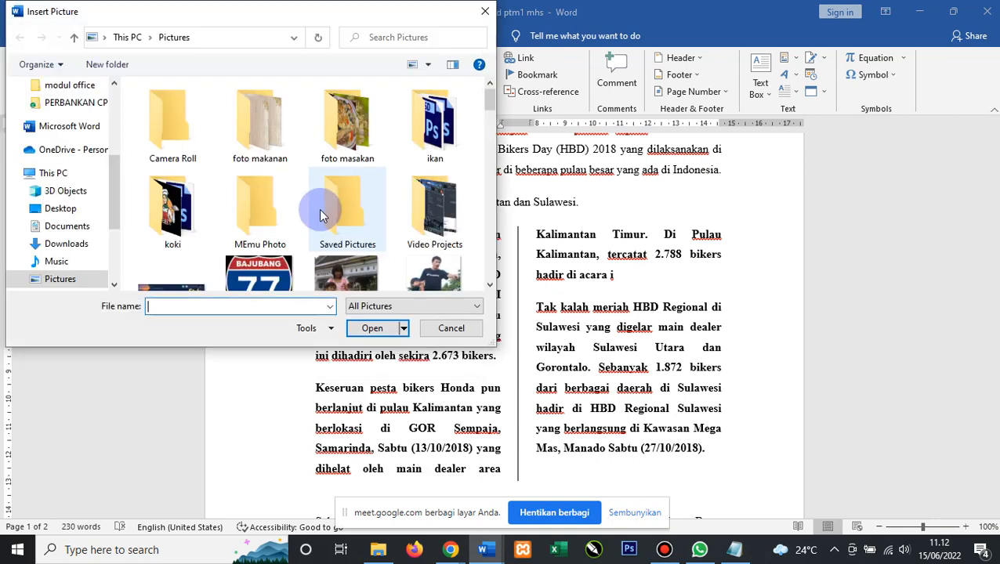
pyautogui.scroll(-3, 318, 222)
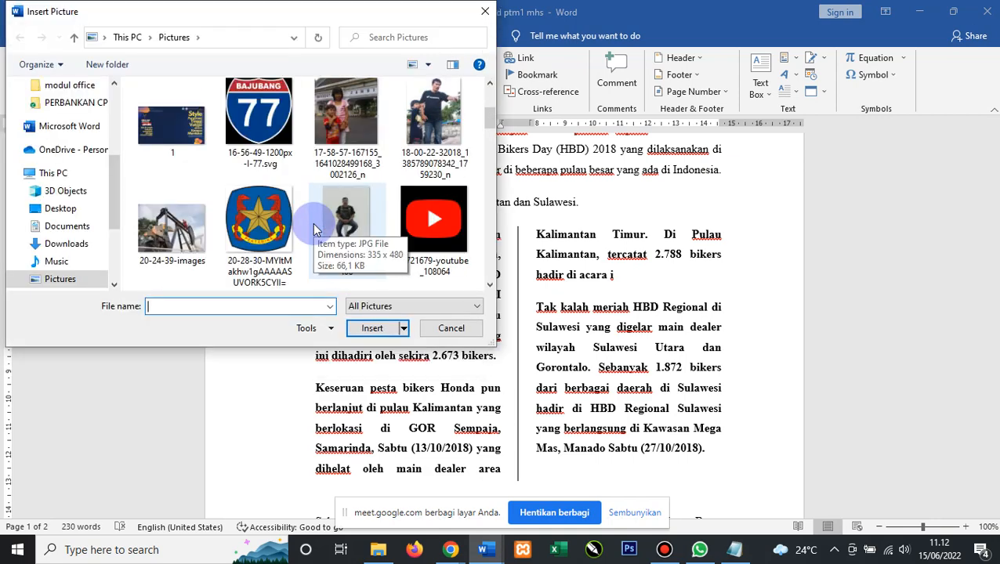
pyautogui.scroll(-3, 313, 229)
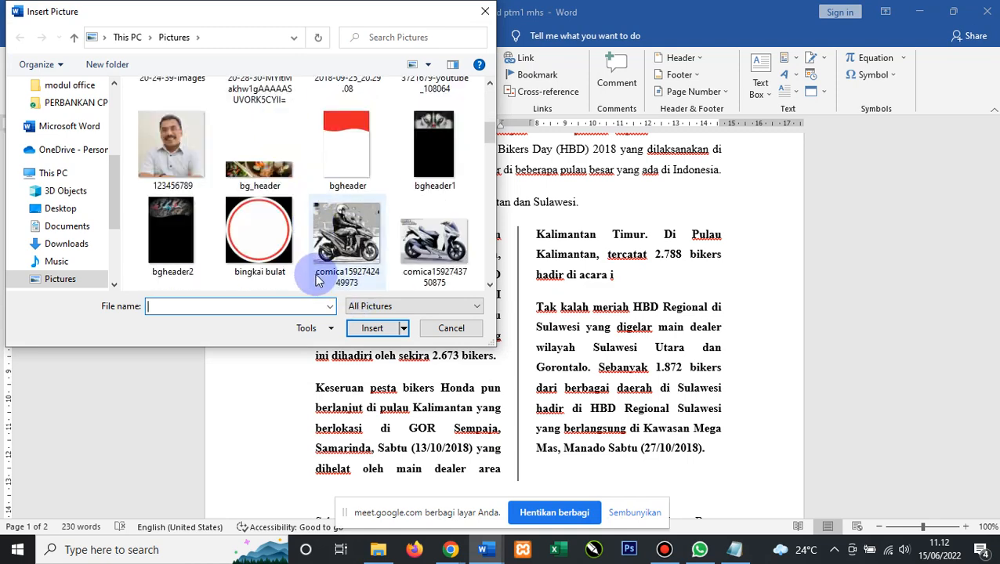
pyautogui.scroll(-3, 276, 251)
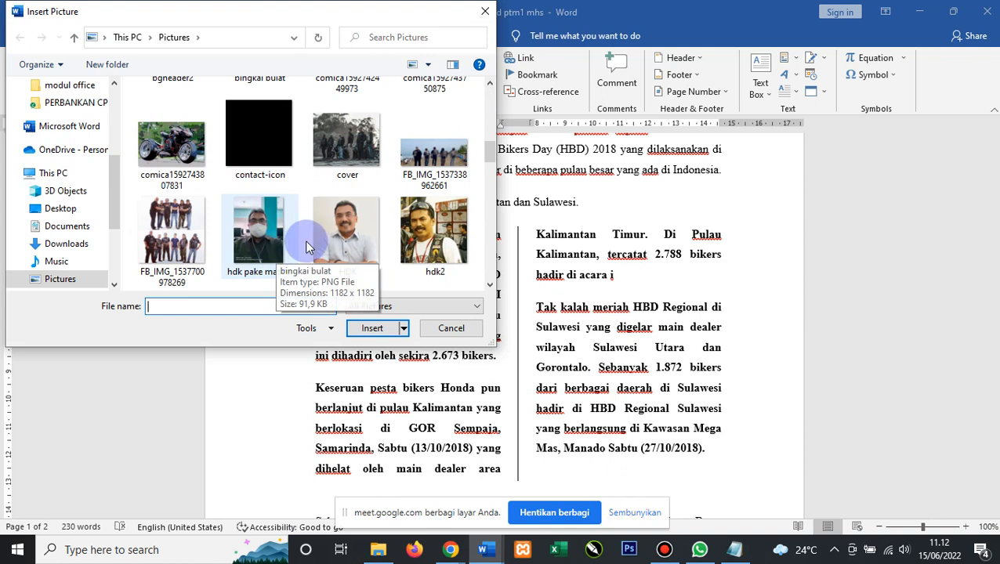
pyautogui.click(359, 240)
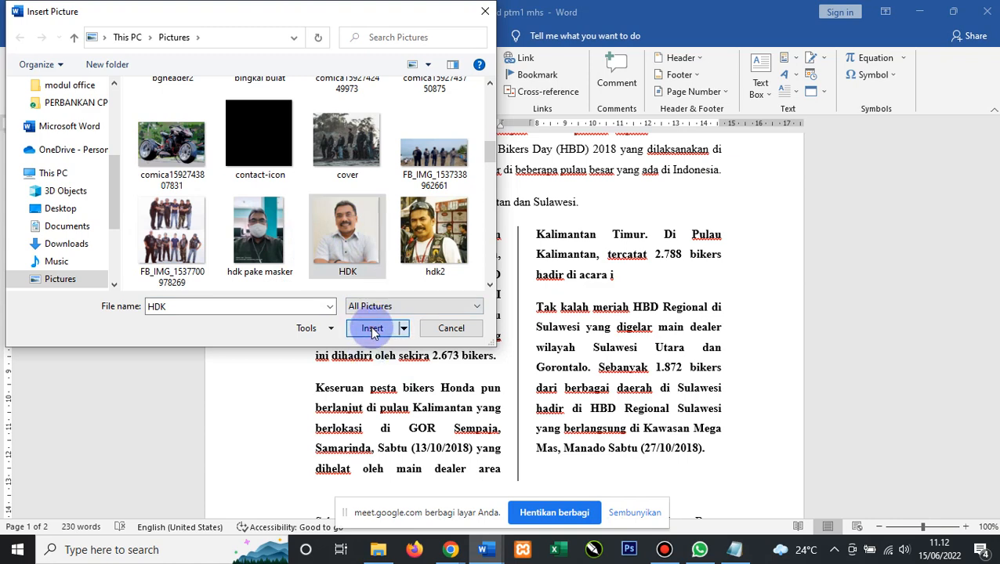
pyautogui.click(373, 329)
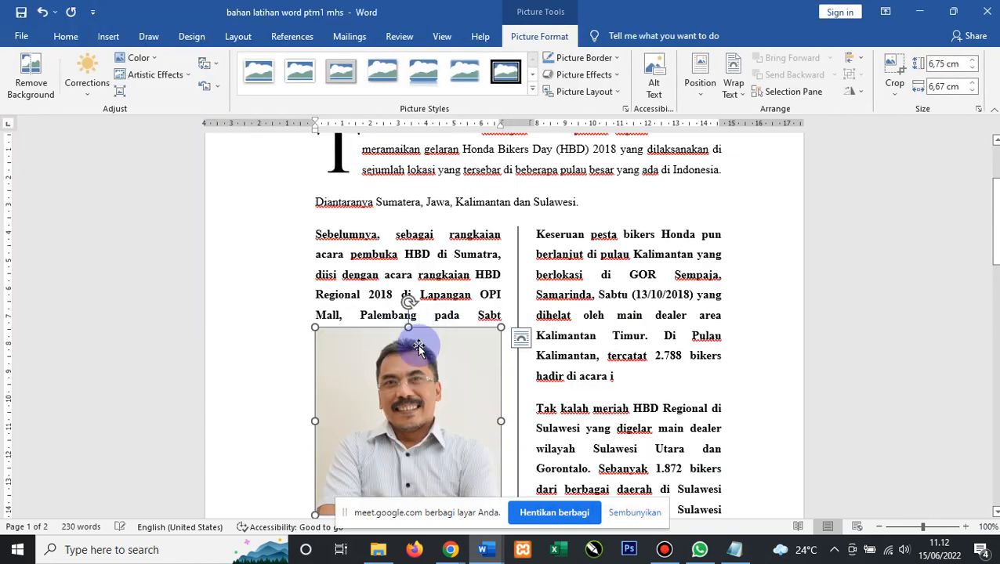
# Set the HDK photo's text wrapping to Square.
pyautogui.scroll(-1, 424, 339)
pyautogui.scroll(-1, 423, 338)
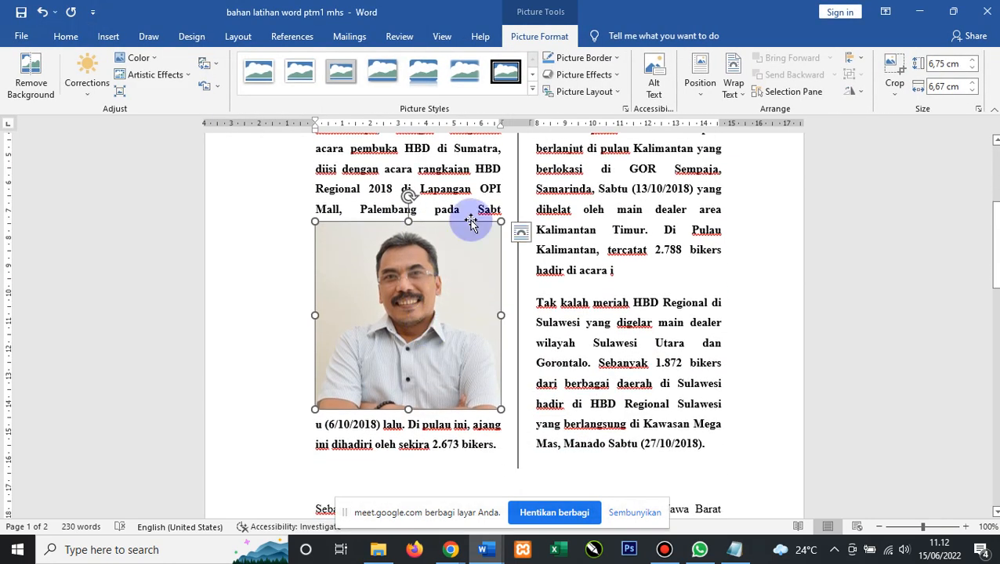
pyautogui.moveTo(392, 267); pyautogui.dragTo(533, 223)
pyautogui.scroll(2, 536, 223)
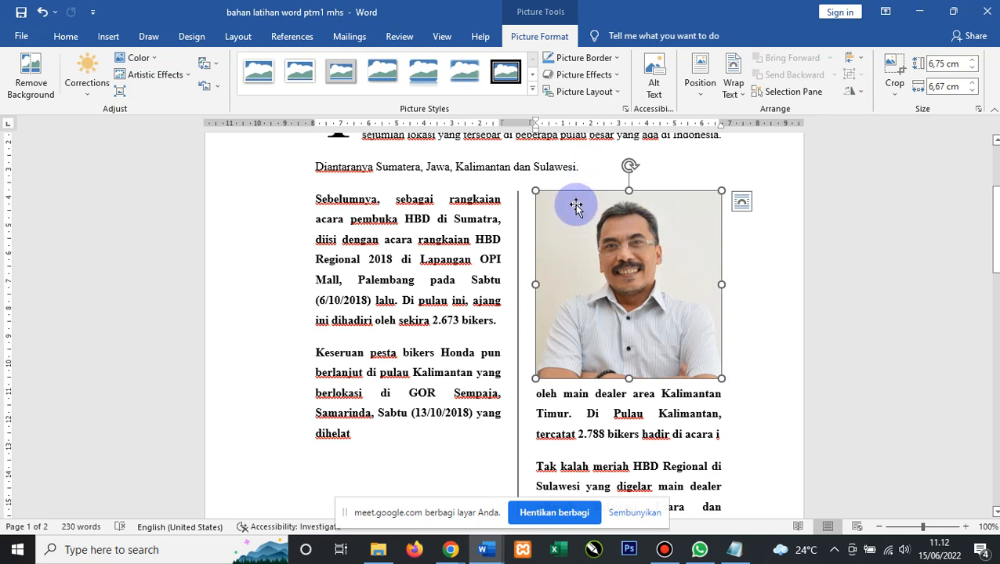
pyautogui.scroll(1, 576, 205)
pyautogui.rightClick(572, 244)
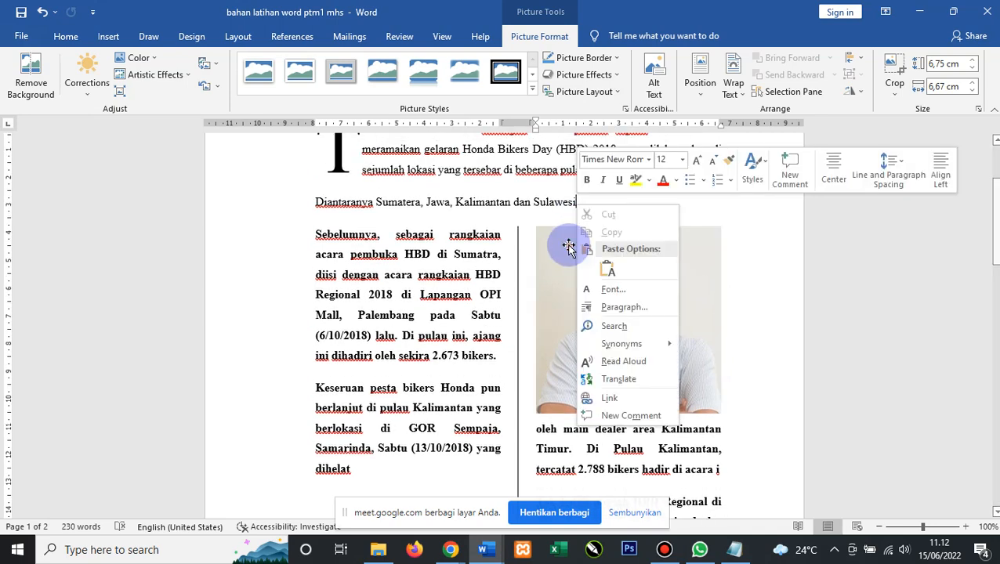
pyautogui.click(570, 246)
pyautogui.rightClick(570, 239)
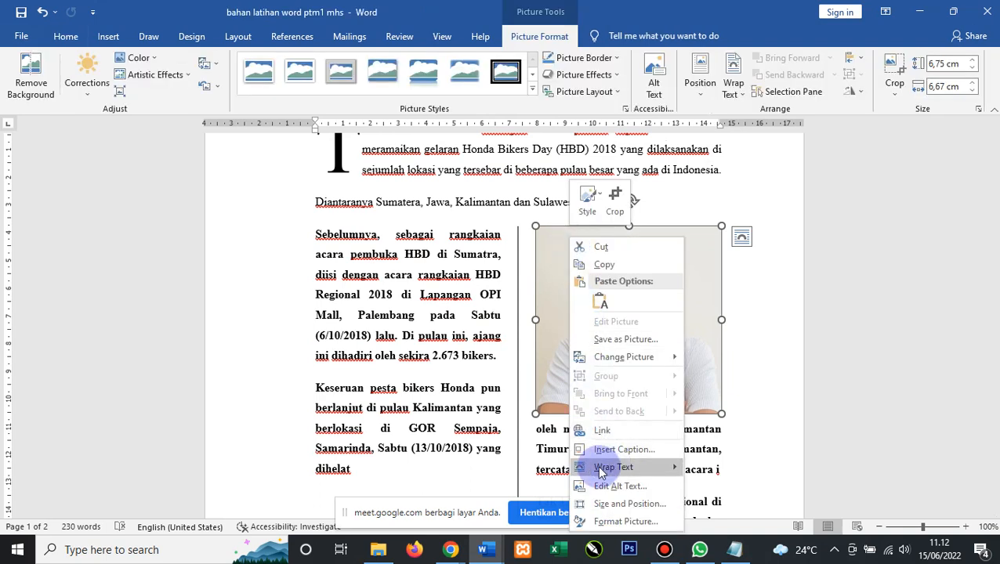
pyautogui.moveTo(637, 471)
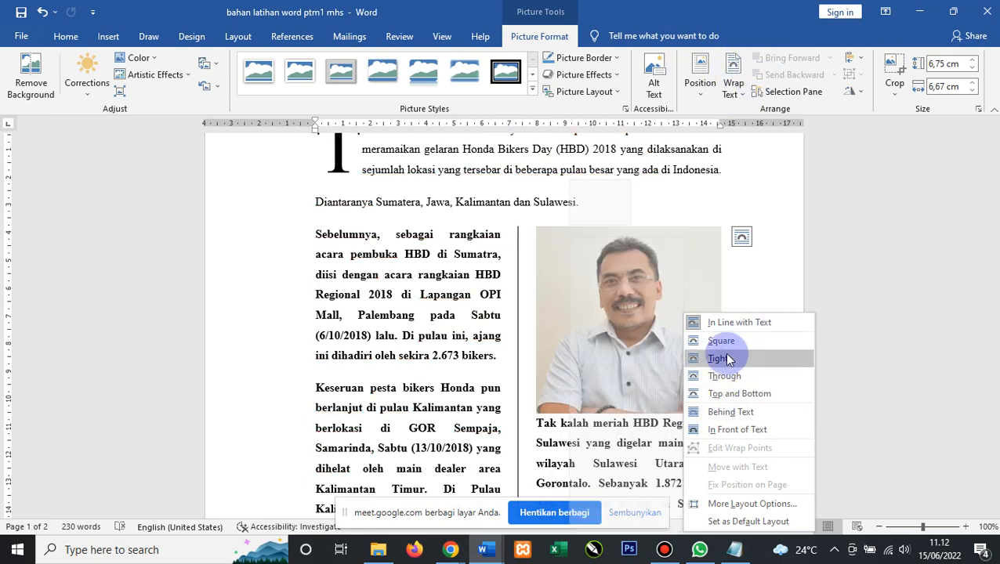
pyautogui.click(729, 341)
# Move the HDK photo to the top of the right column.
pyautogui.rightClick(538, 297)
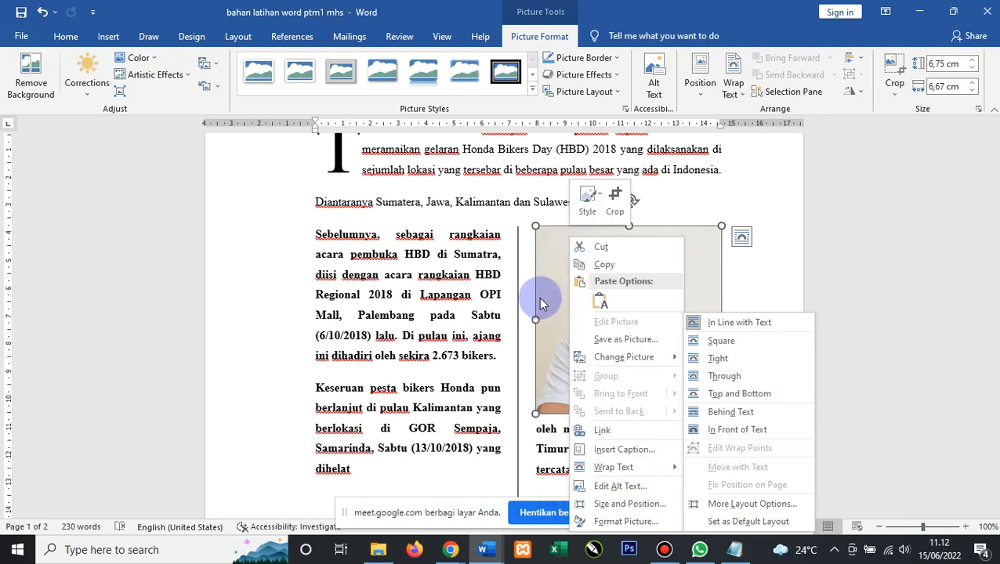
pyautogui.click(769, 288)
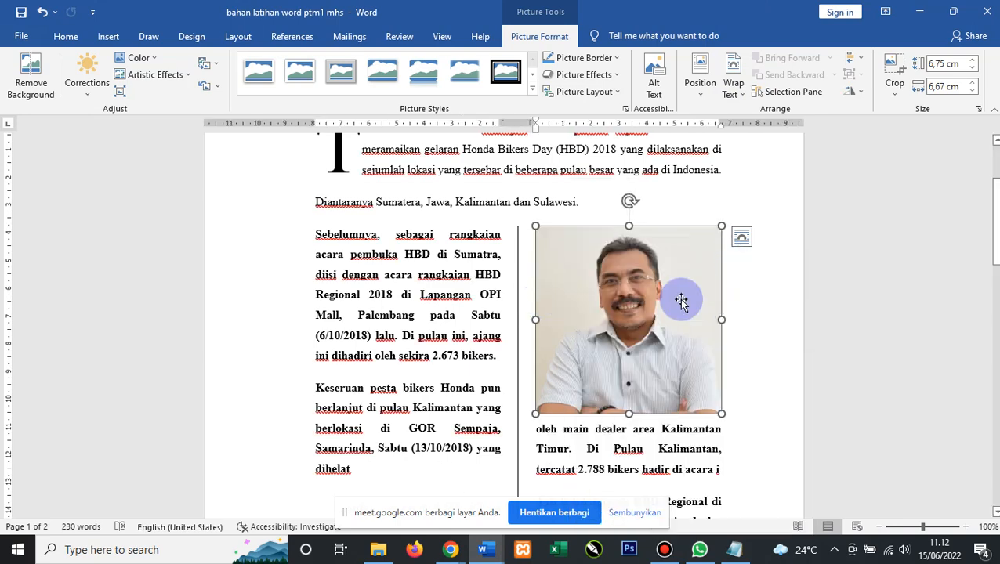
pyautogui.scroll(-3, 667, 287)
pyautogui.moveTo(650, 253); pyautogui.dragTo(650, 290)
pyautogui.moveTo(641, 404); pyautogui.dragTo(619, 337)
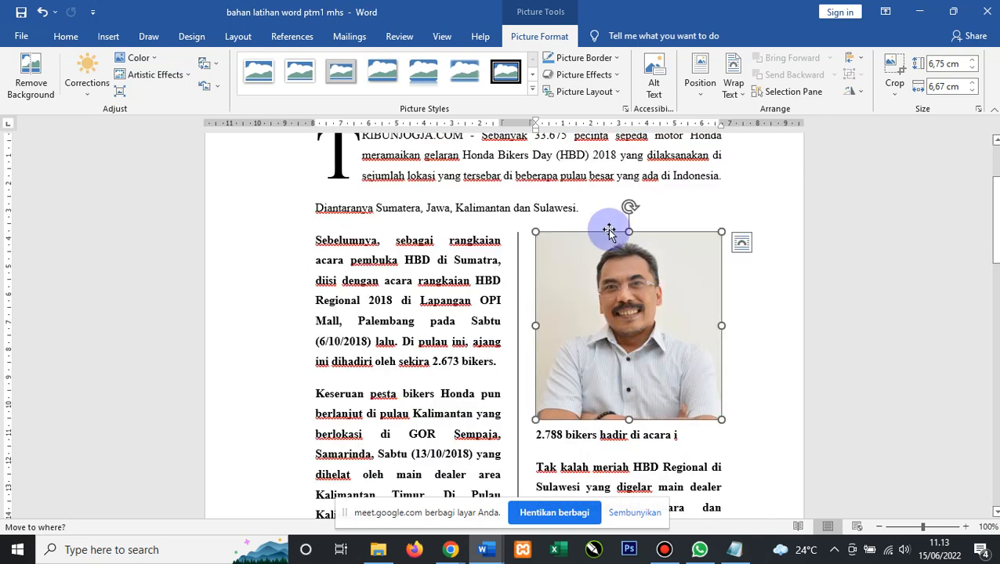
pyautogui.scroll(-15, 624, 296)
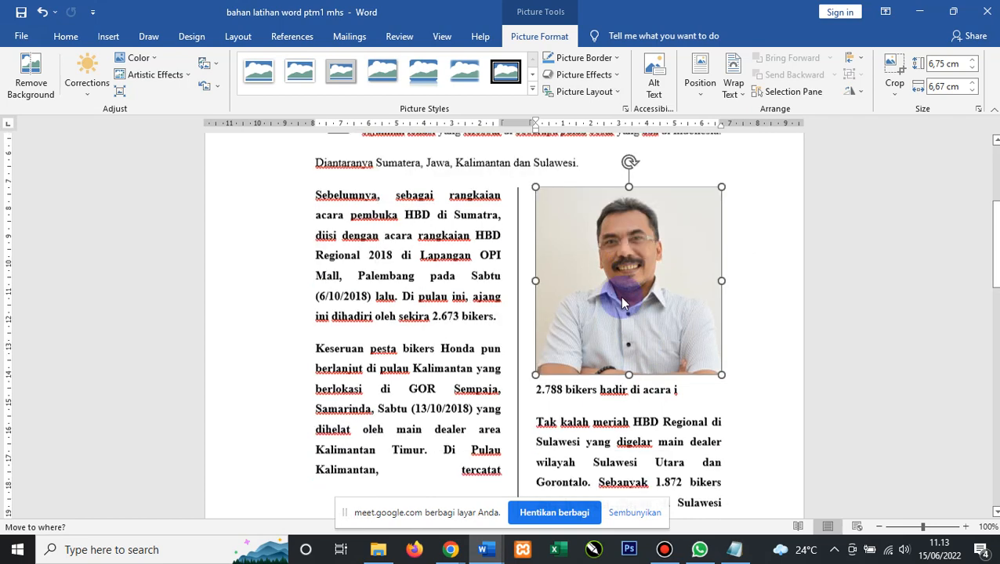
pyautogui.scroll(3, 623, 297)
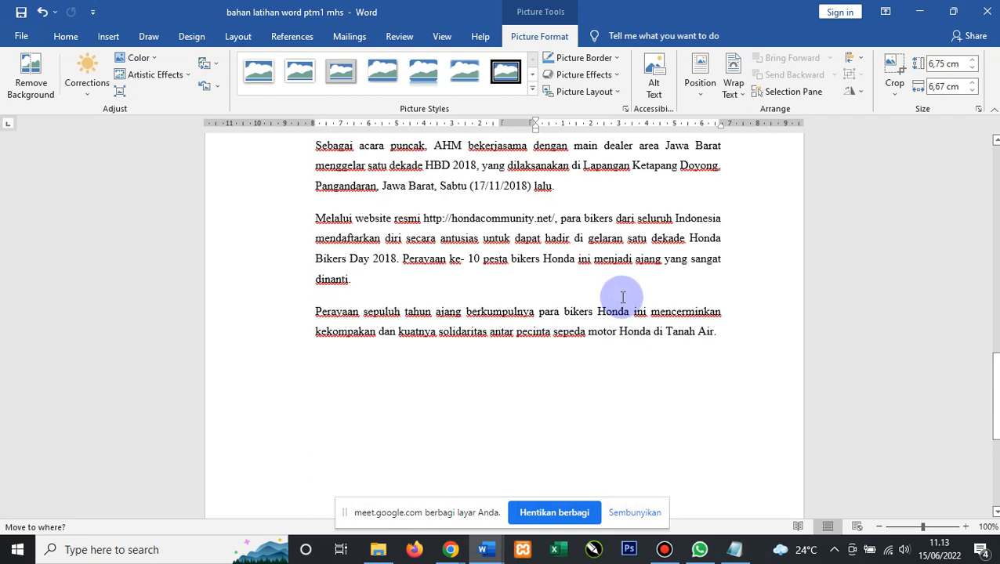
pyautogui.scroll(10, 623, 298)
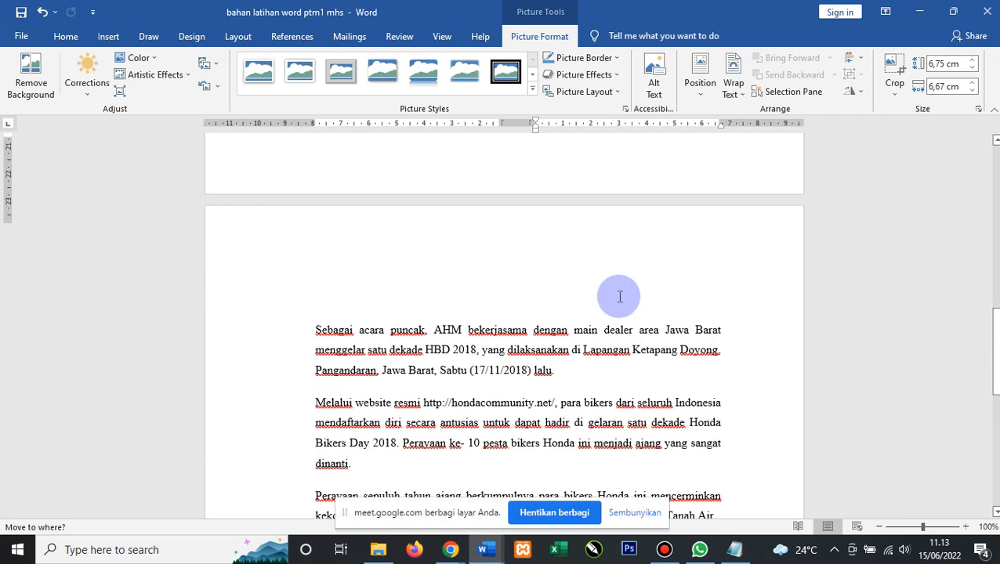
pyautogui.scroll(6, 620, 296)
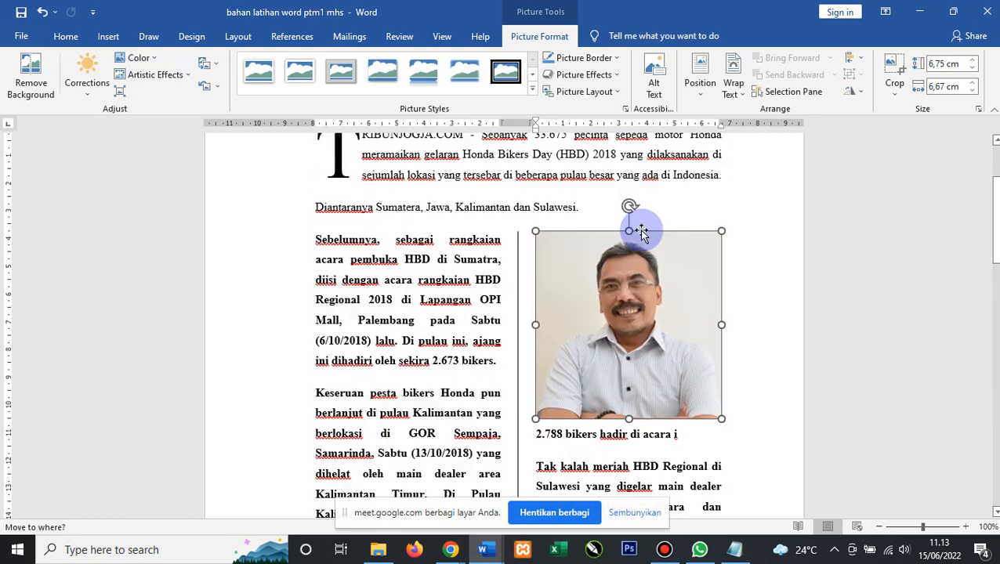
pyautogui.click(735, 92)
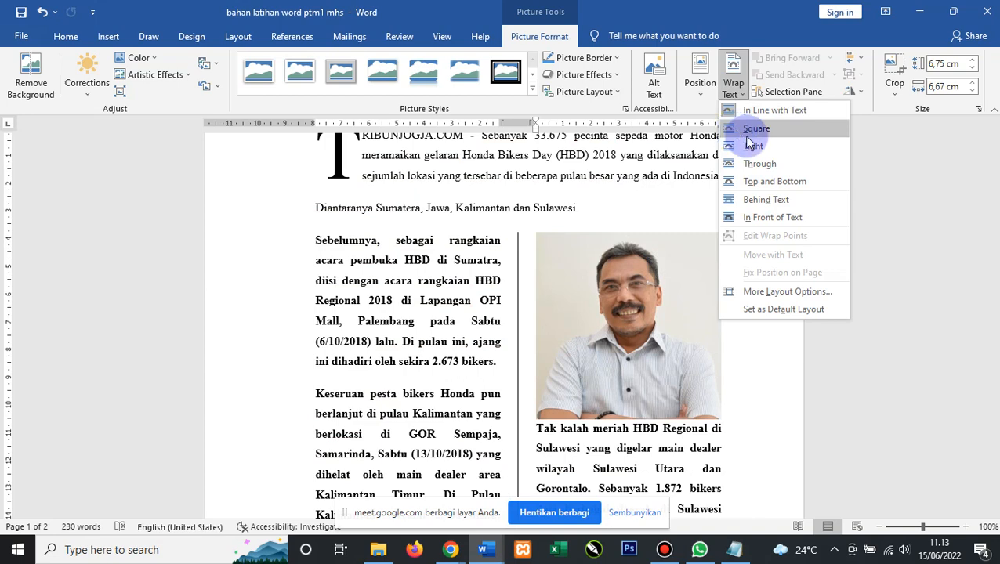
# Apply Tight wrapping to the HDK photo and center it over the column divider.
pyautogui.click(757, 149)
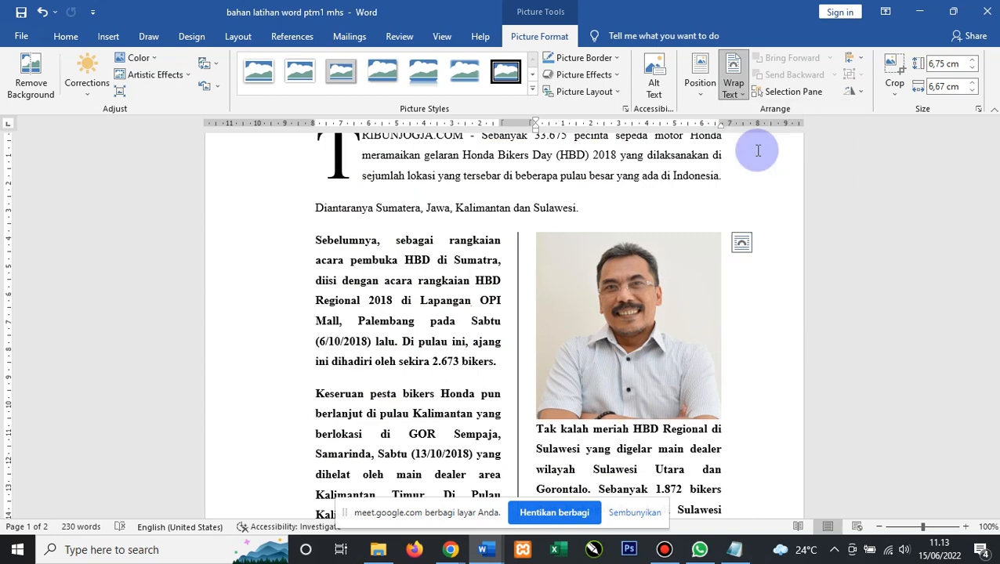
pyautogui.moveTo(541, 382); pyautogui.dragTo(521, 385)
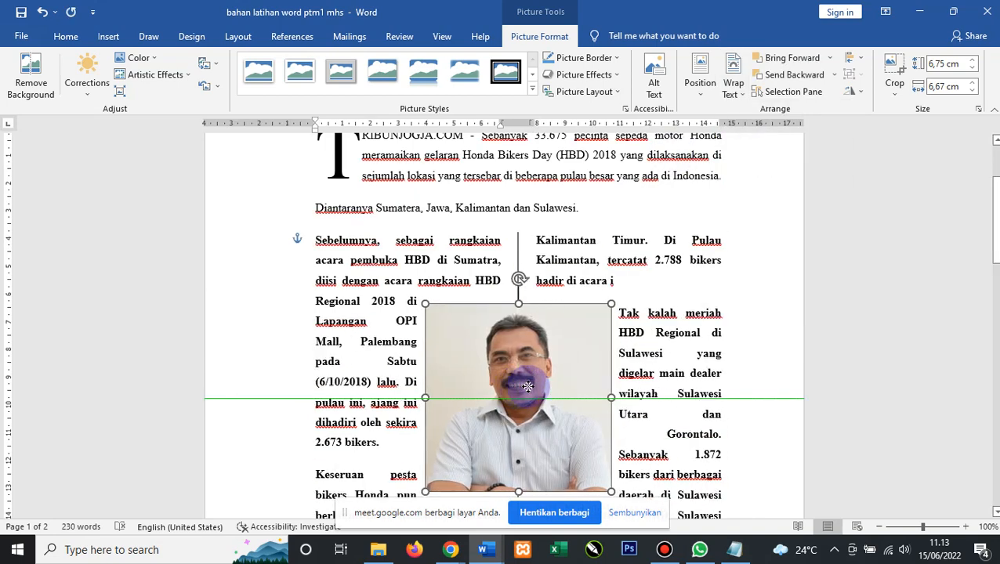
pyautogui.scroll(-1, 627, 314)
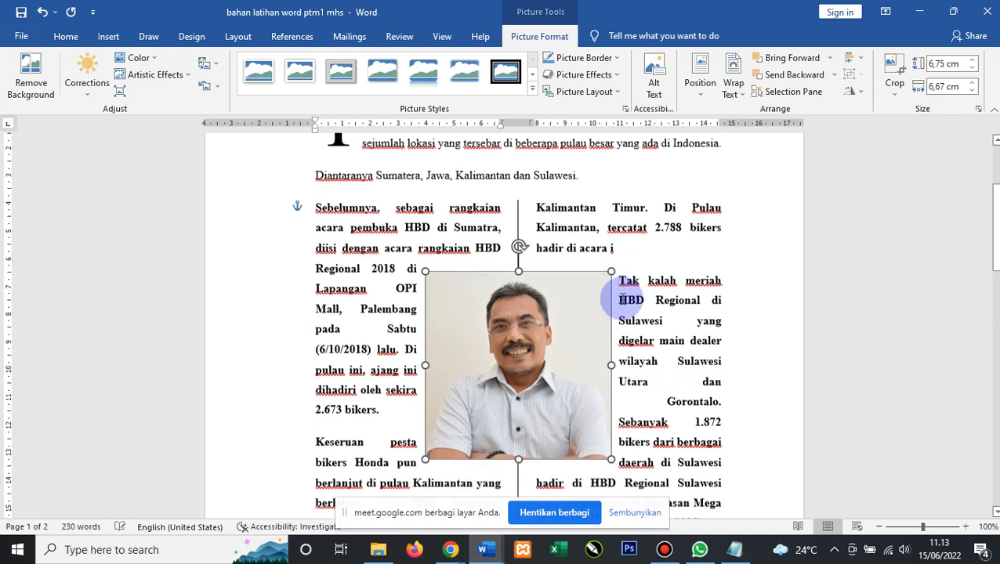
pyautogui.click(410, 241)
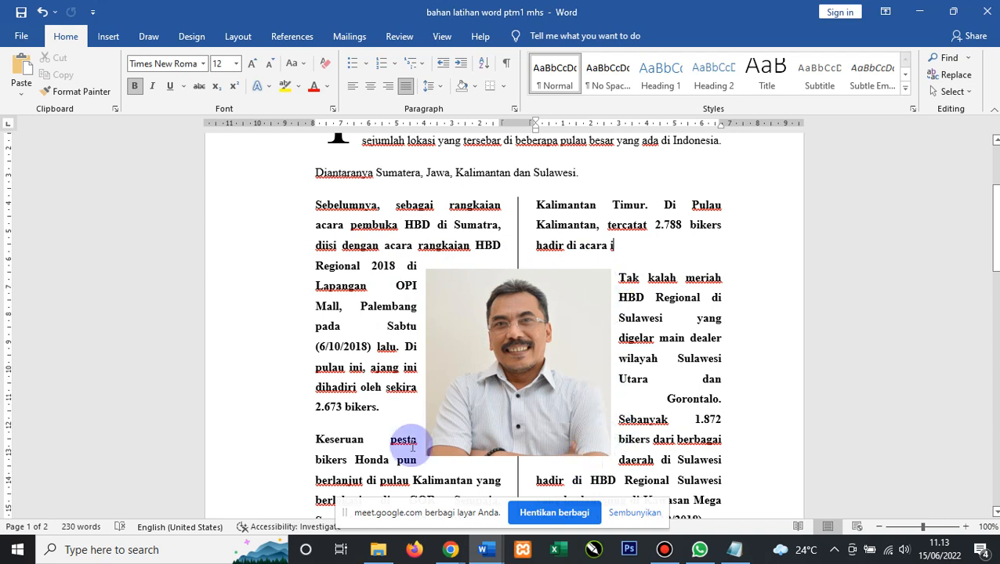
pyautogui.click(505, 318)
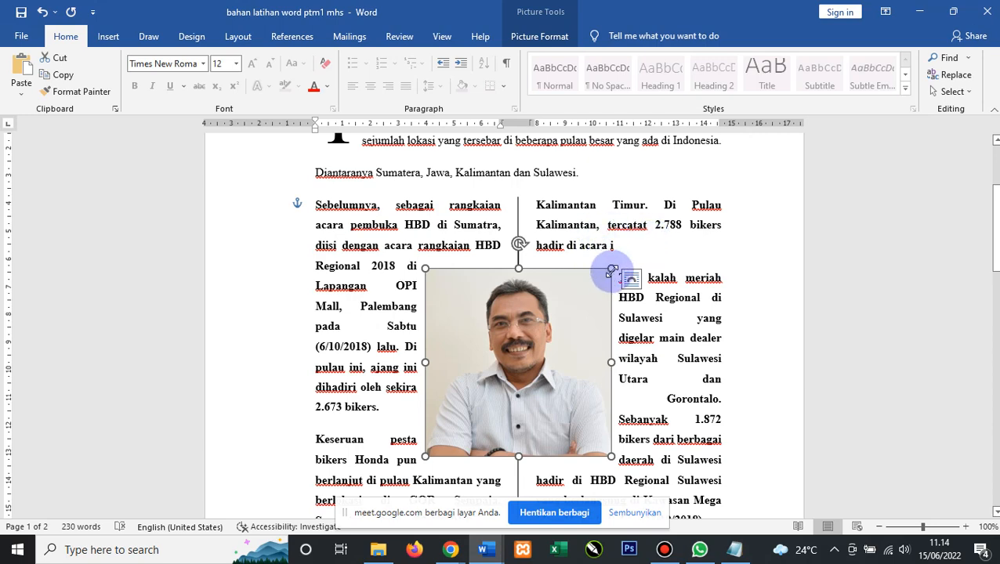
# Try resizing the HDK photo, then undo the two width changes.
pyautogui.moveTo(612, 271)
pyautogui.mouseDown()
pyautogui.moveTo(558, 338)
pyautogui.moveTo(547, 292)
pyautogui.moveTo(519, 337)
pyautogui.moveTo(619, 258)
pyautogui.mouseUp()
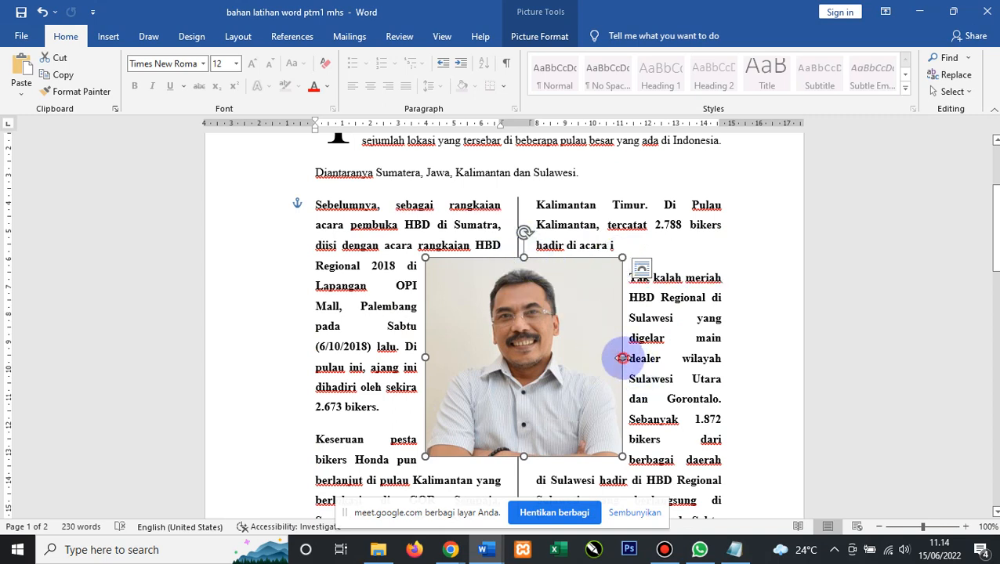
pyautogui.moveTo(622, 358); pyautogui.dragTo(534, 358)
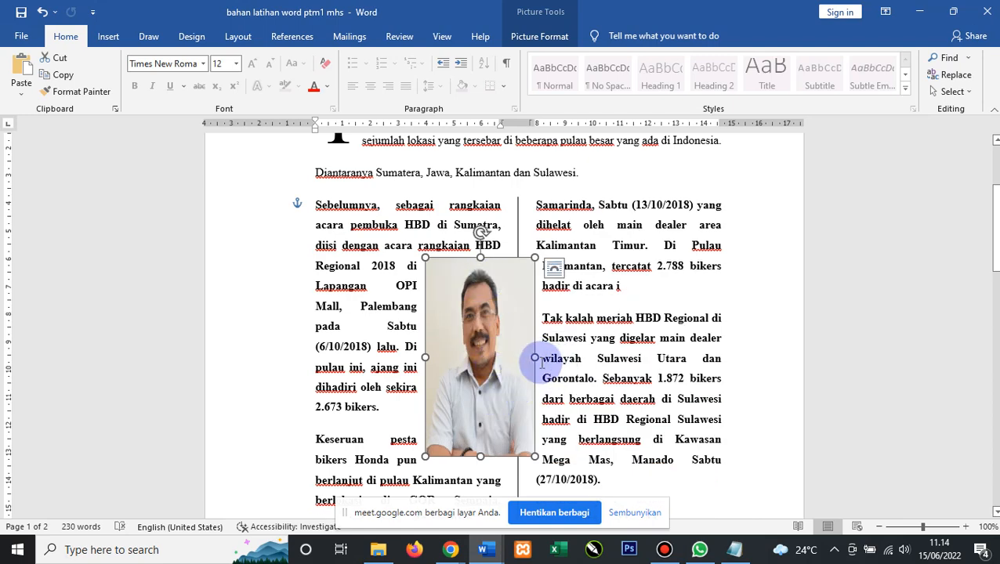
pyautogui.moveTo(534, 357); pyautogui.dragTo(662, 359)
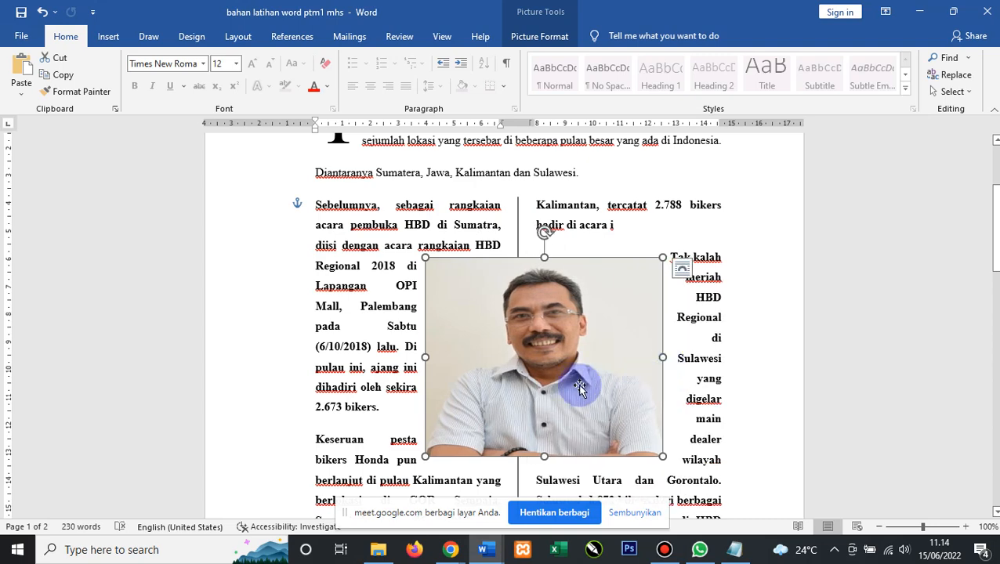
pyautogui.hotkey('ctrl', 'z')
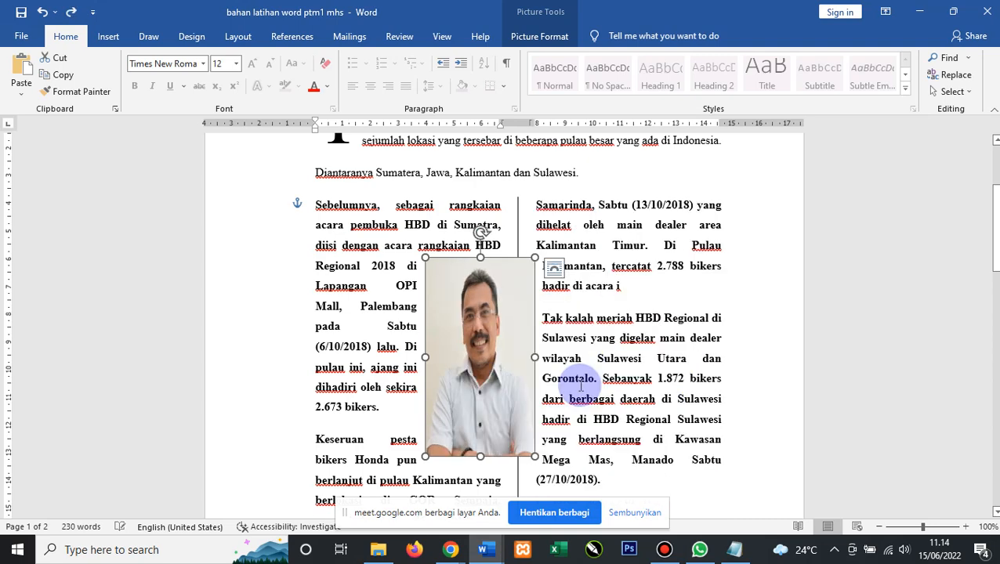
pyautogui.hotkey('ctrl', 'z')
# Select the HDK photo and delete it.
pyautogui.click(680, 249)
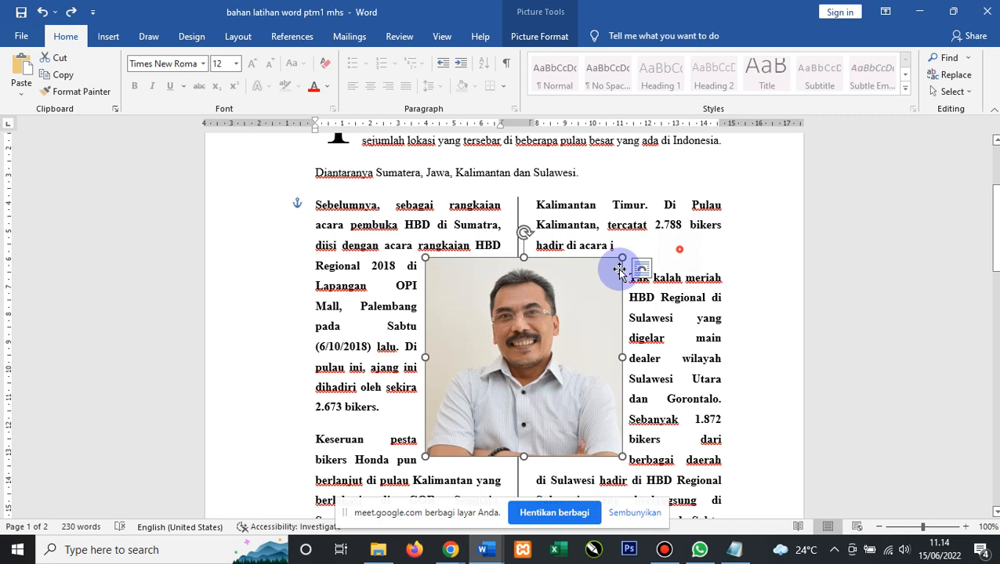
pyautogui.click(590, 277)
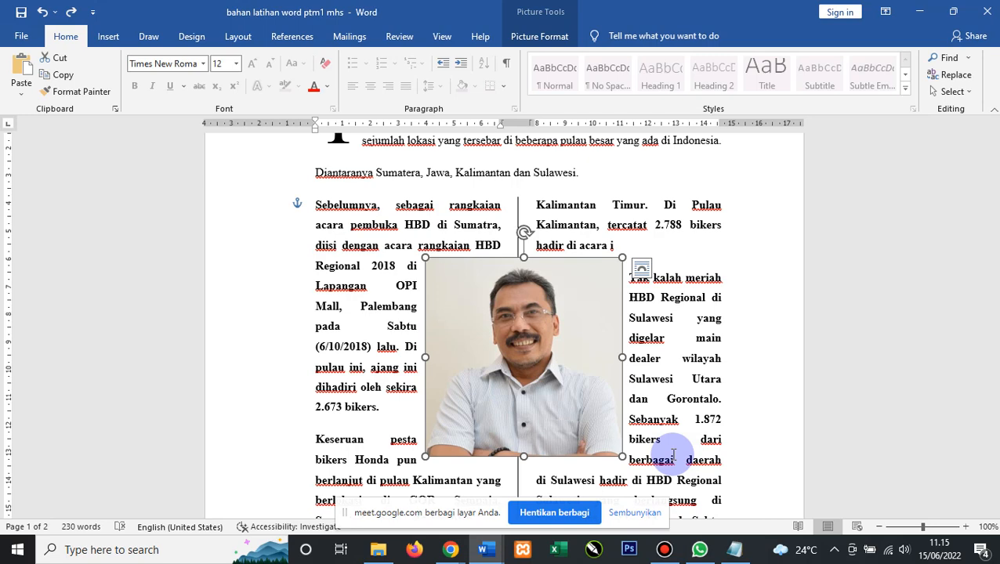
pyautogui.press('Delete')
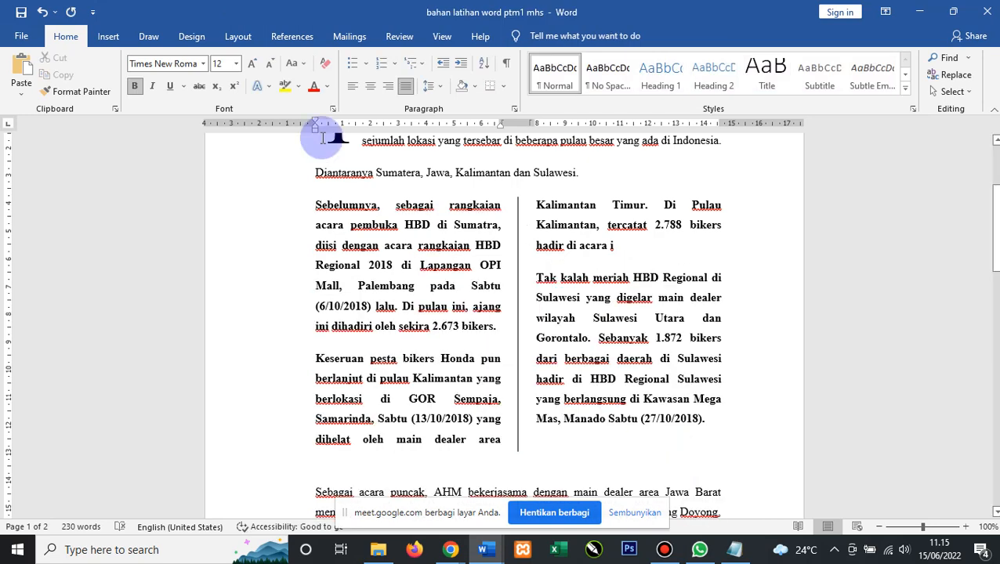
# Insert the 77 road-sign image from this computer into the article.
pyautogui.click(108, 36)
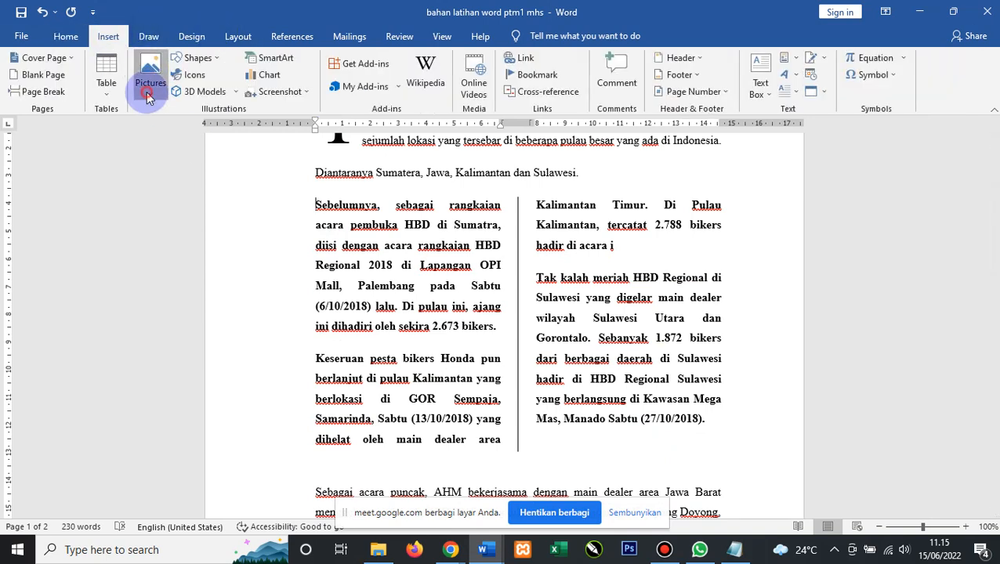
pyautogui.click(145, 90)
pyautogui.click(171, 127)
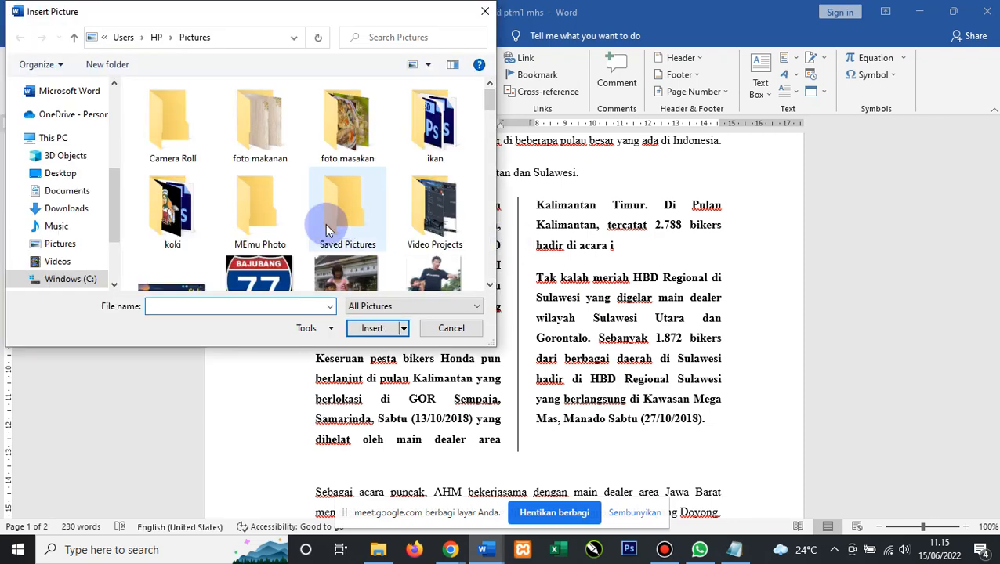
pyautogui.scroll(-3, 272, 134)
pyautogui.scroll(1, 271, 133)
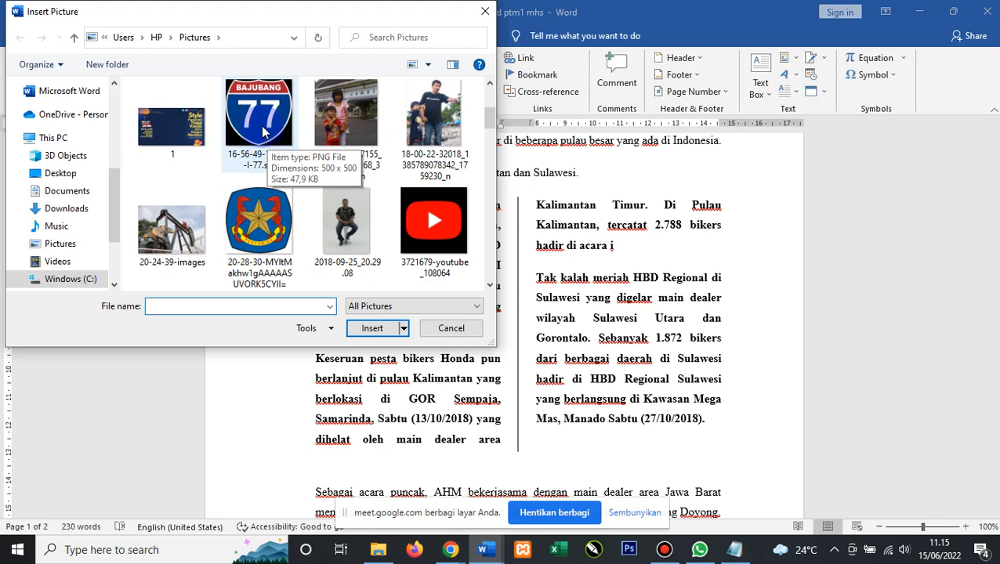
pyautogui.click(264, 133)
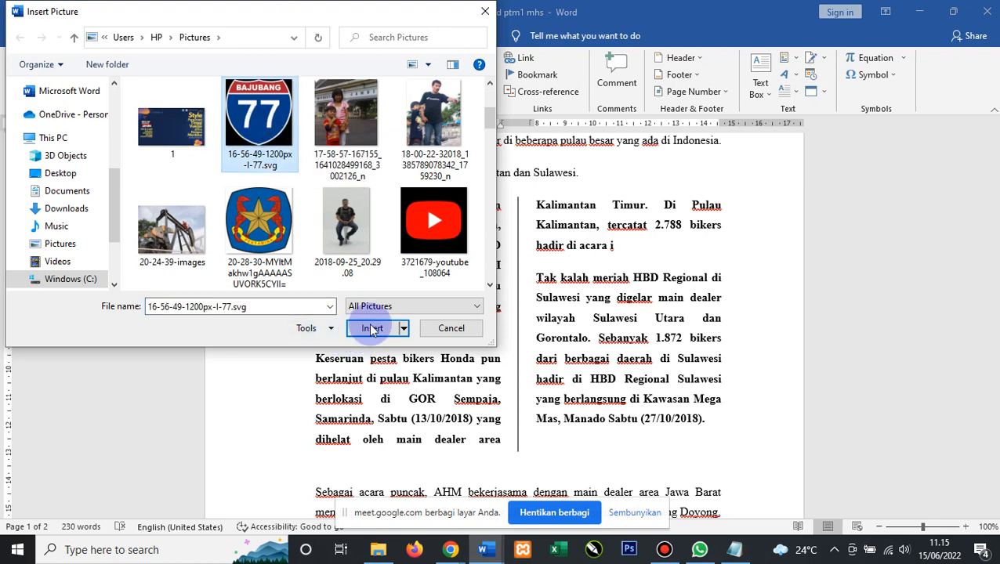
pyautogui.click(372, 328)
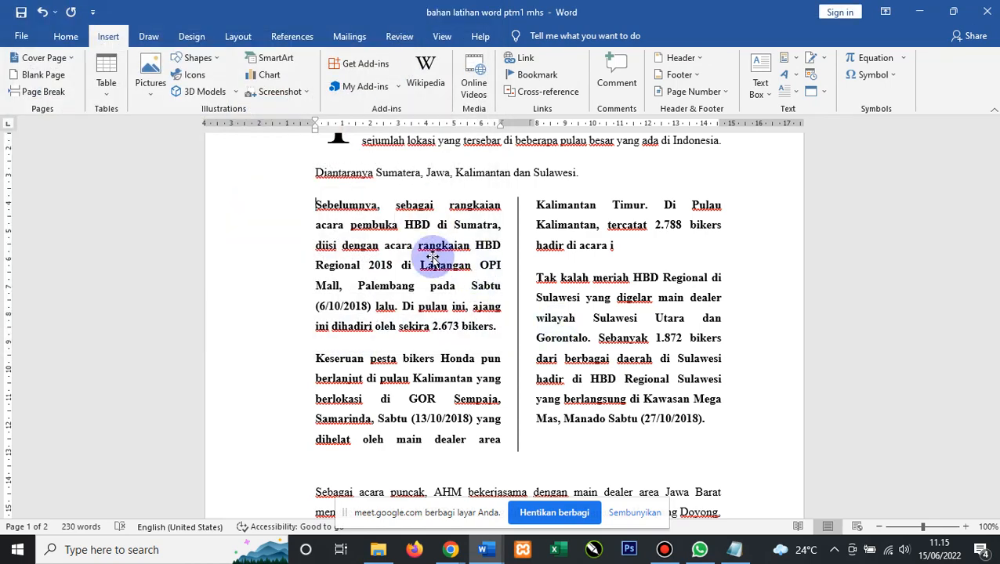
# Apply Tight wrapping to the BAJUBANG 77 logo and center it over the column divider.
pyautogui.rightClick(440, 261)
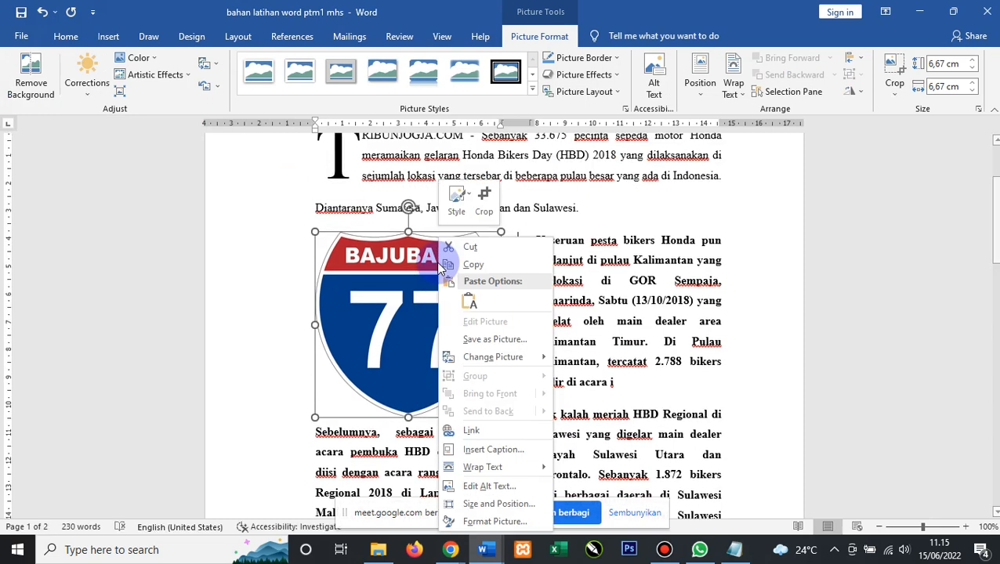
pyautogui.moveTo(478, 468)
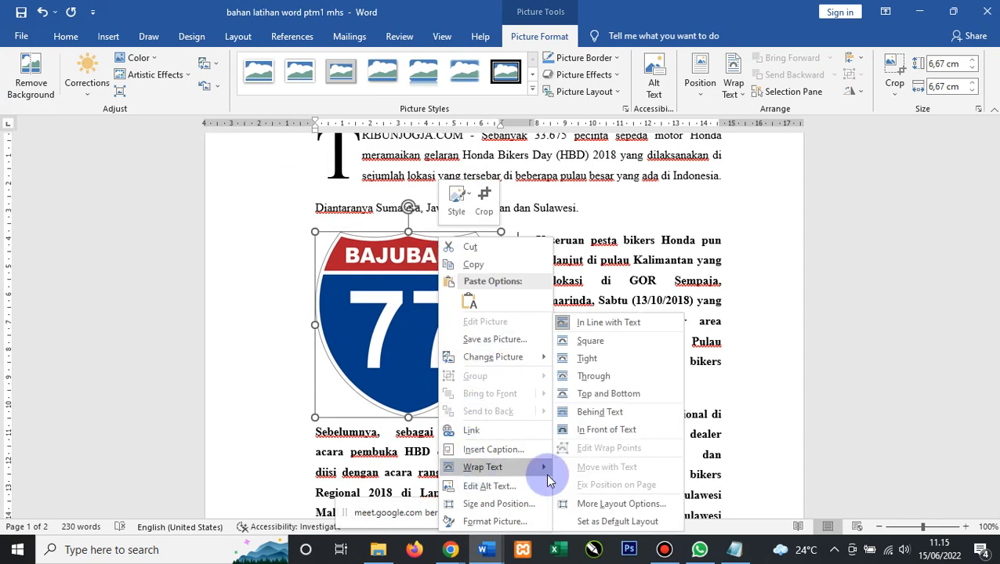
pyautogui.click(588, 359)
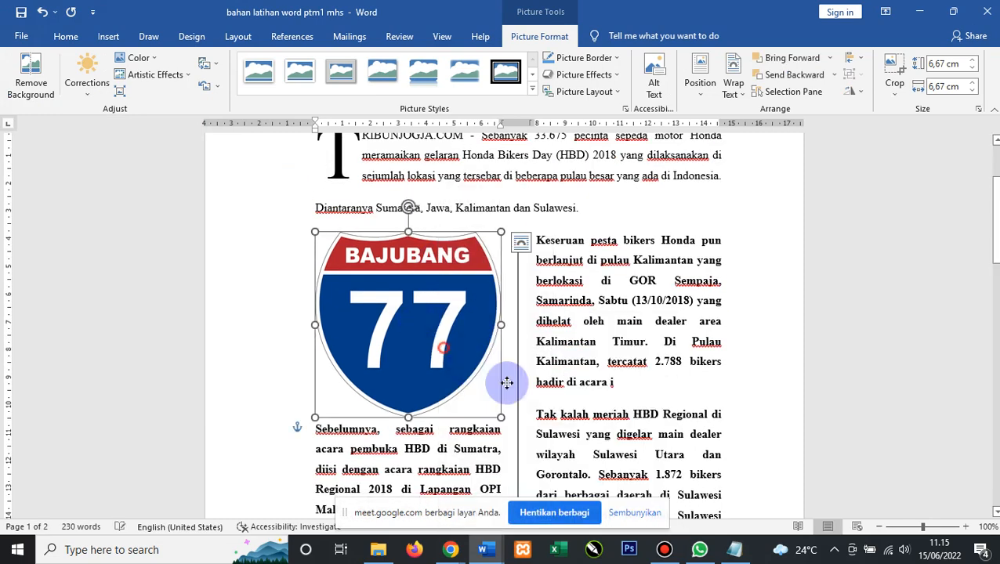
pyautogui.moveTo(527, 388); pyautogui.dragTo(527, 388)
pyautogui.scroll(-3, 527, 388)
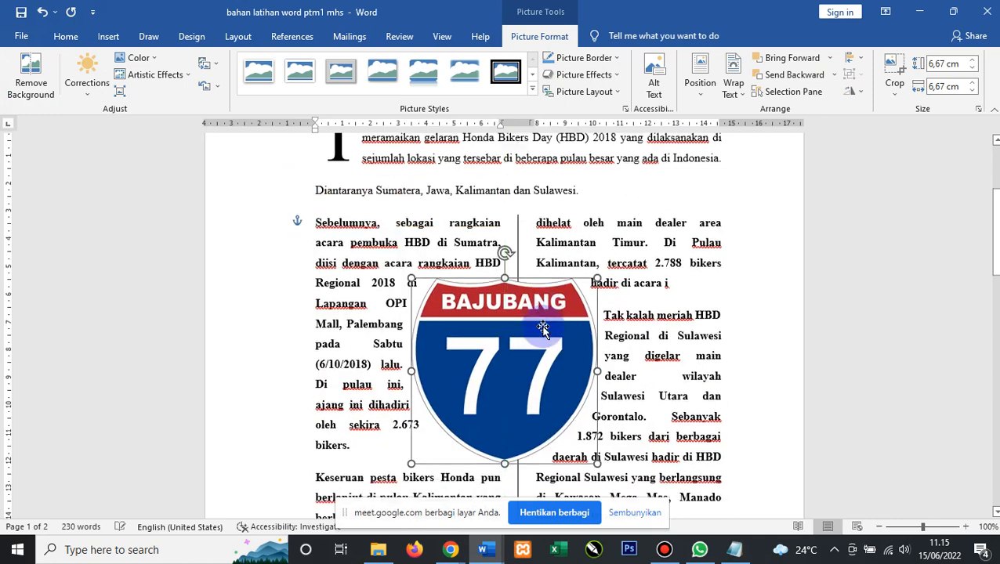
pyautogui.click(748, 298)
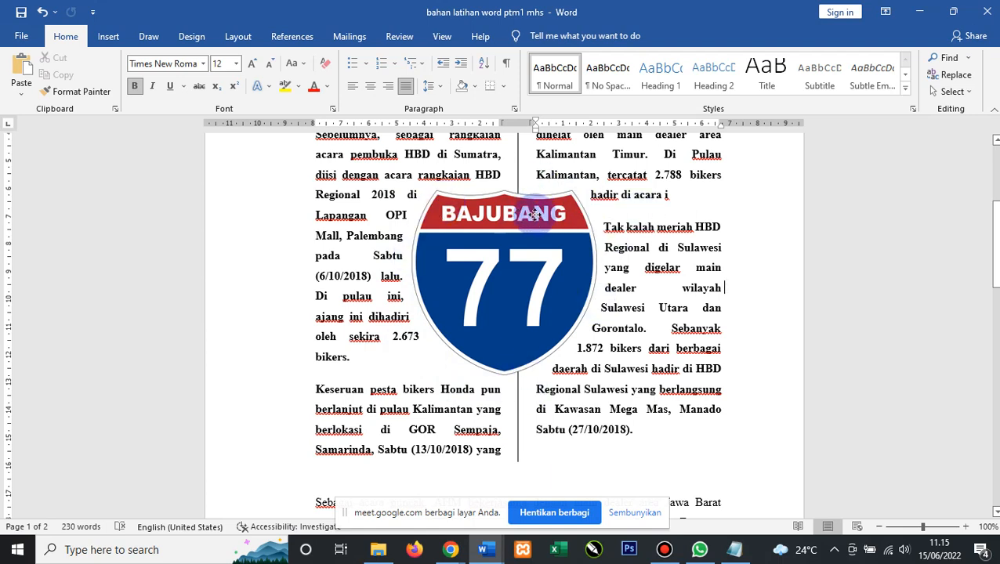
pyautogui.moveTo(518, 216); pyautogui.dragTo(531, 214)
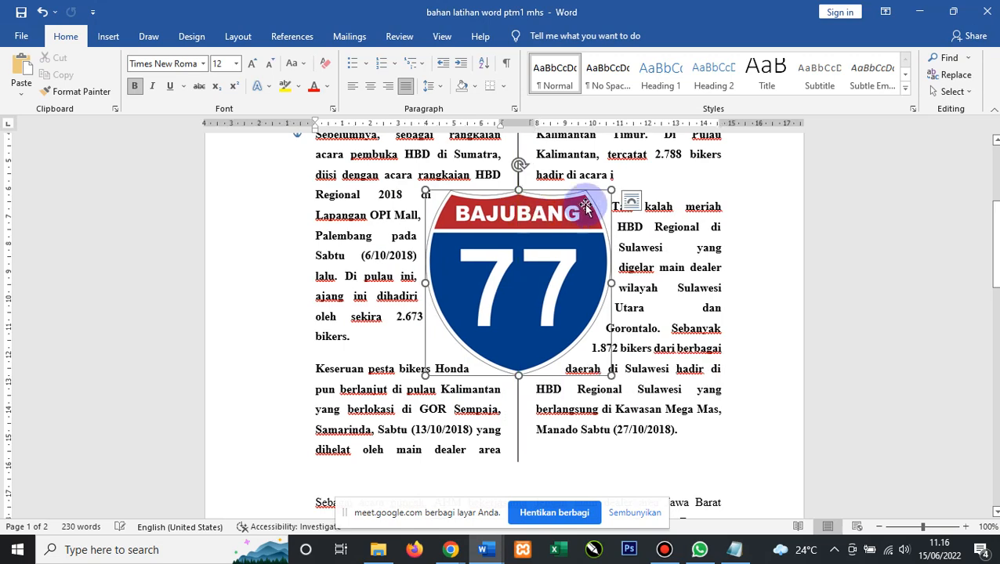
pyautogui.click(550, 183)
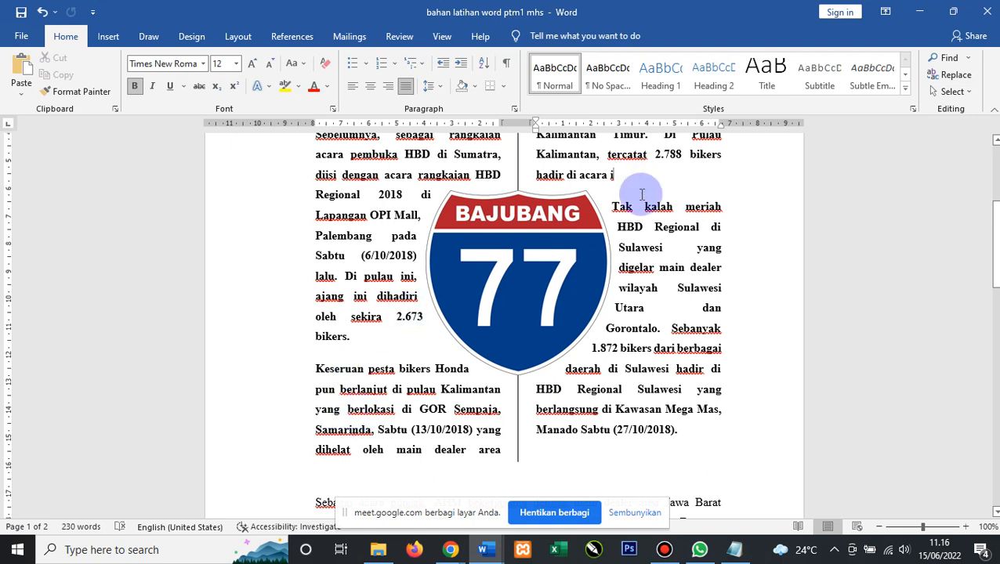
# Set the BAJUBANG 77 logo's wrapping to Tight so both columns flow around it.
pyautogui.click(597, 196)
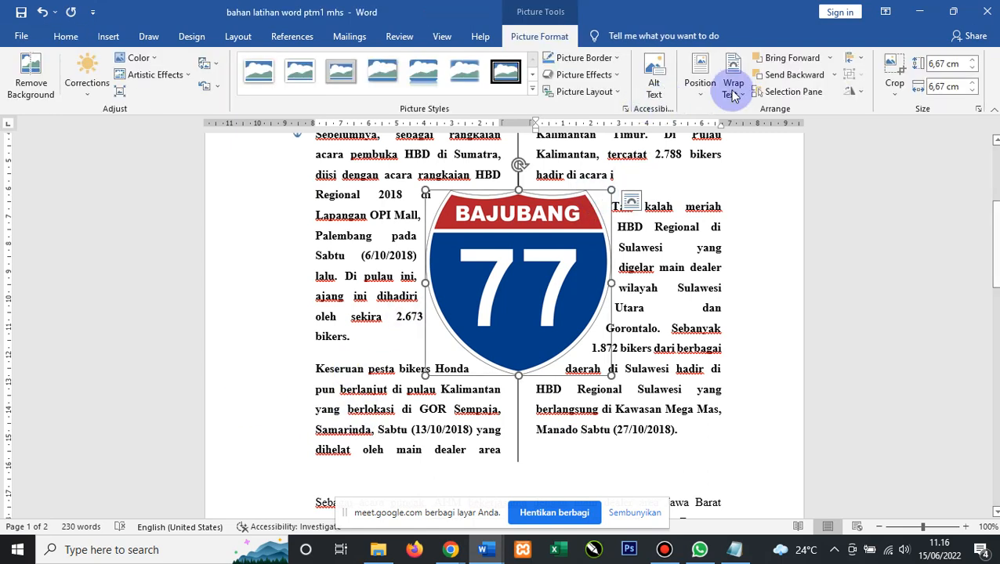
pyautogui.click(745, 96)
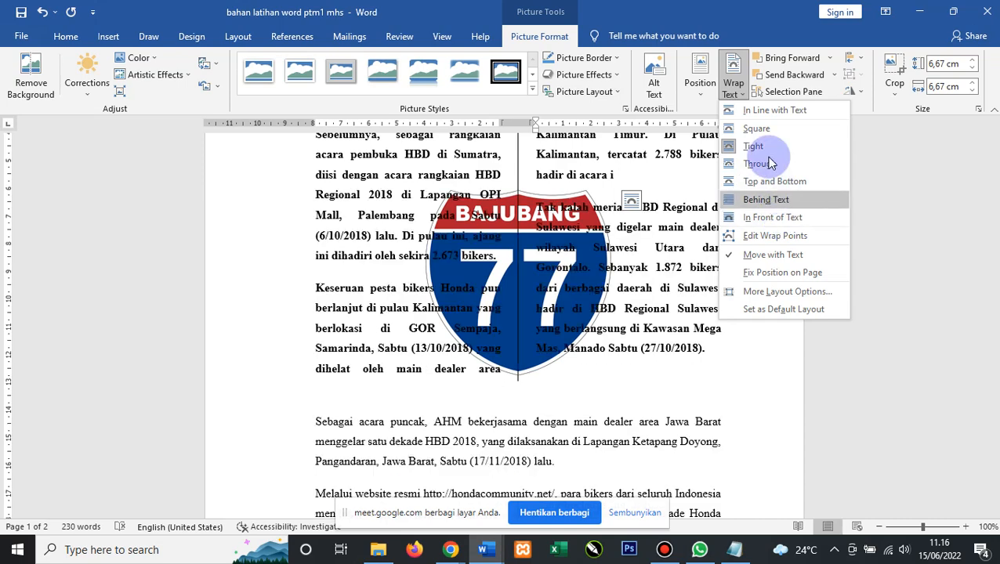
pyautogui.click(755, 149)
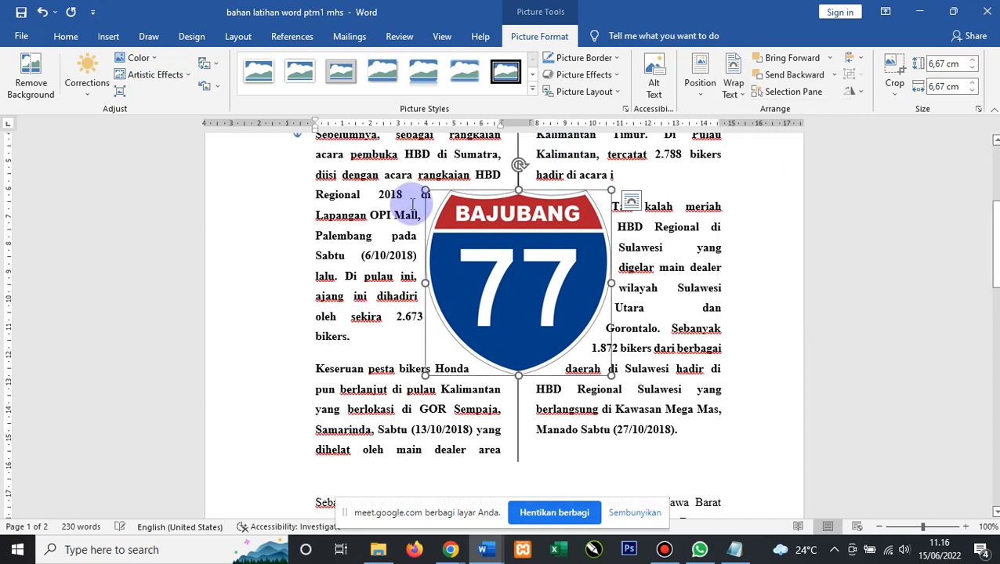
pyautogui.click(337, 194)
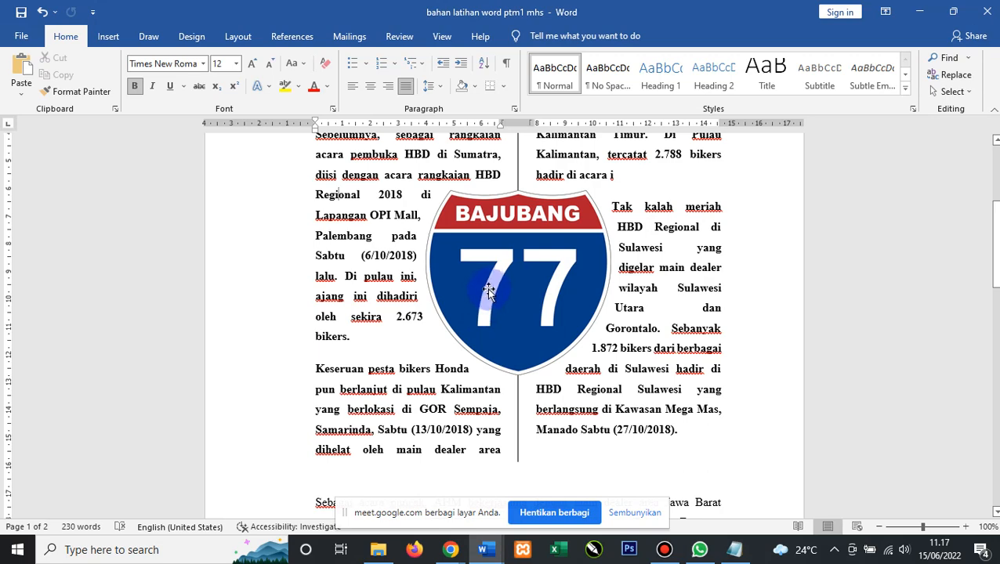
# Draw a Stars and Banners star shape in the first paragraph on page 2.
pyautogui.click(117, 34)
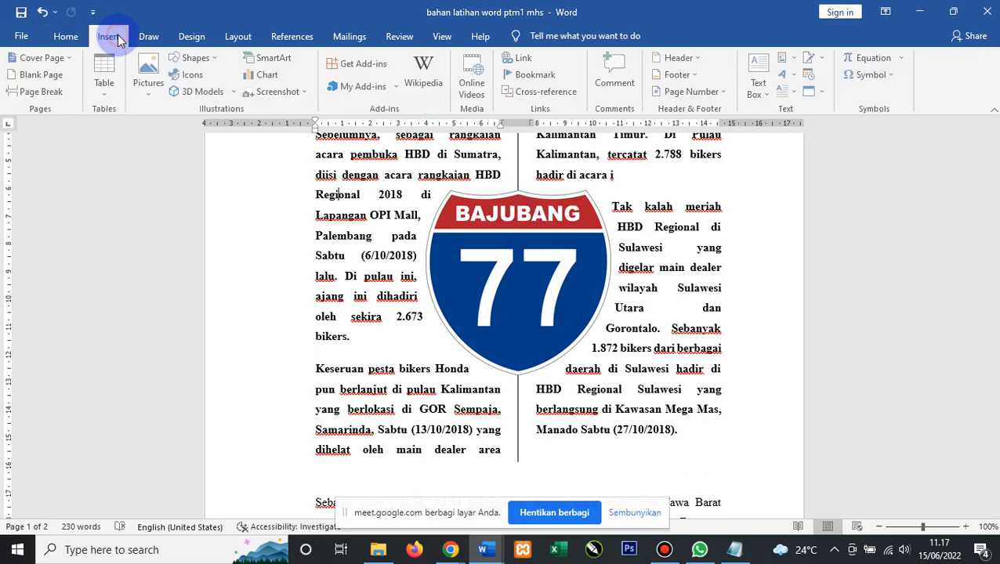
pyautogui.click(208, 61)
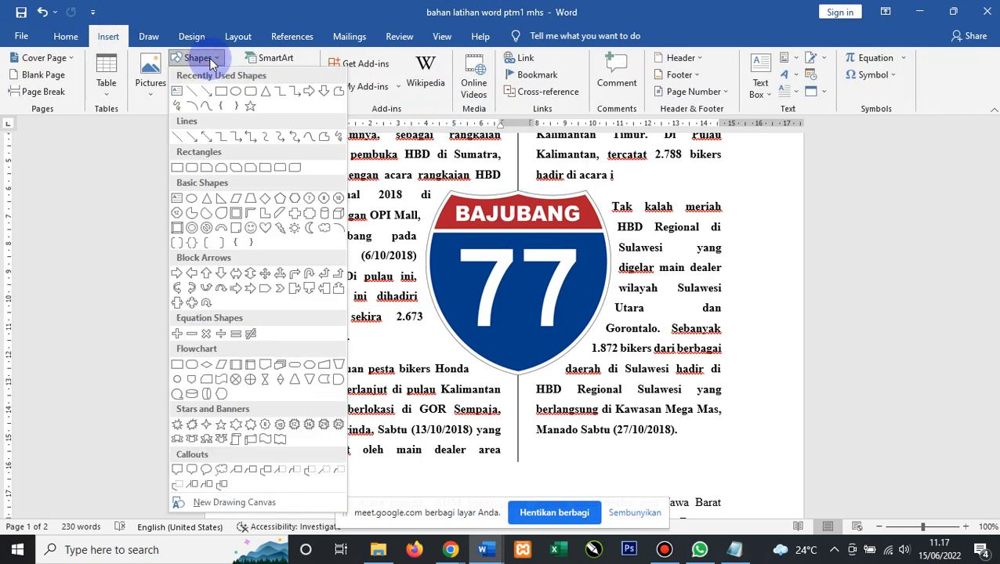
pyautogui.click(250, 427)
pyautogui.scroll(-3, 518, 328)
pyautogui.scroll(-12, 518, 328)
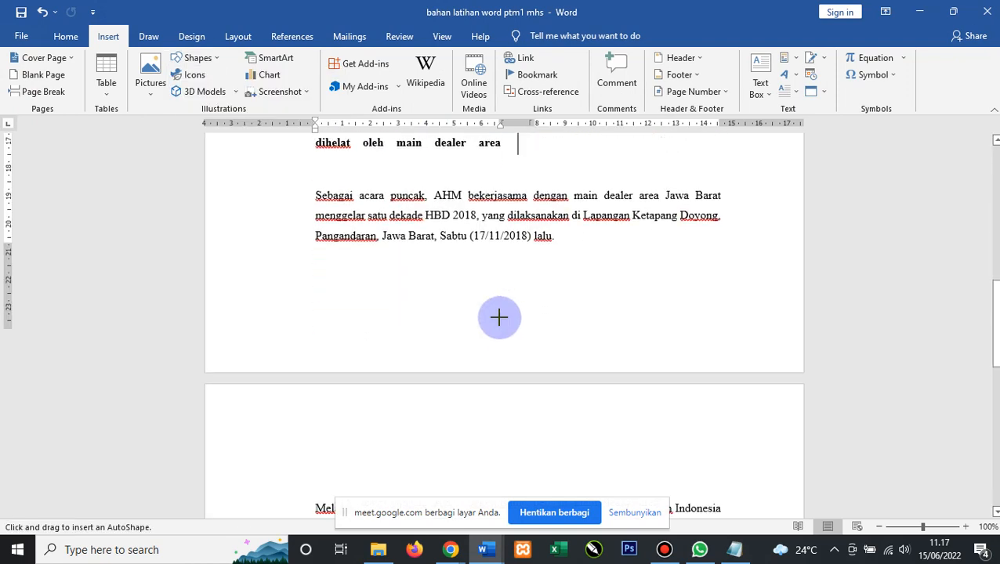
pyautogui.scroll(3, 490, 229)
pyautogui.moveTo(490, 229); pyautogui.dragTo(582, 328)
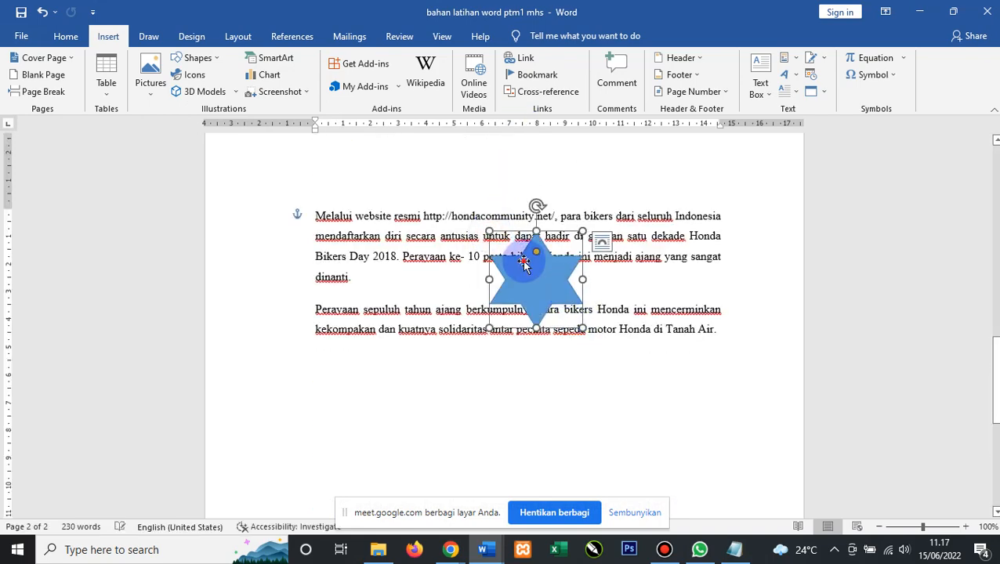
pyautogui.moveTo(524, 263); pyautogui.dragTo(511, 255)
# Set the star's wrapping to Tight and position it within the 'Melalui website resmi' paragraph.
pyautogui.rightClick(513, 241)
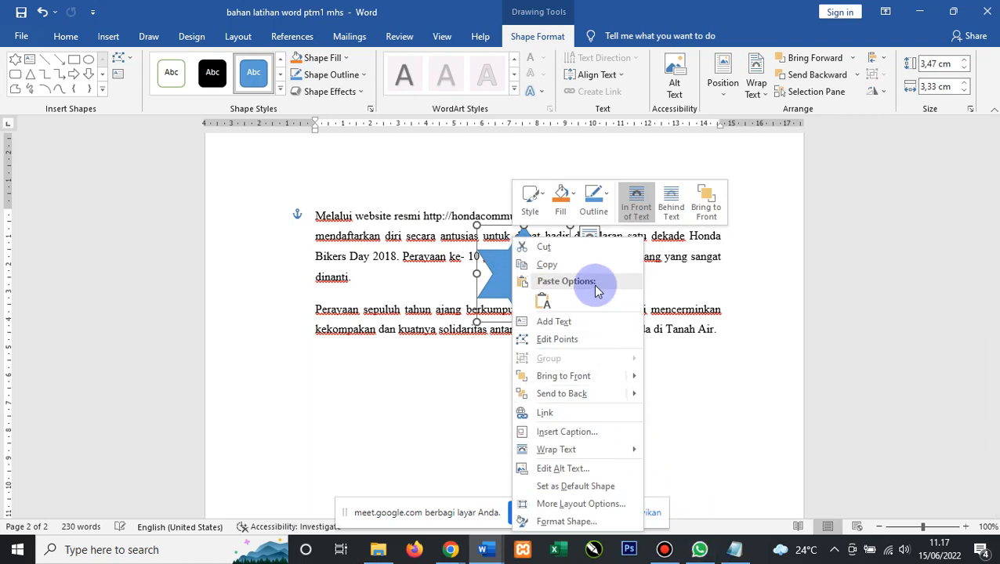
pyautogui.moveTo(610, 454)
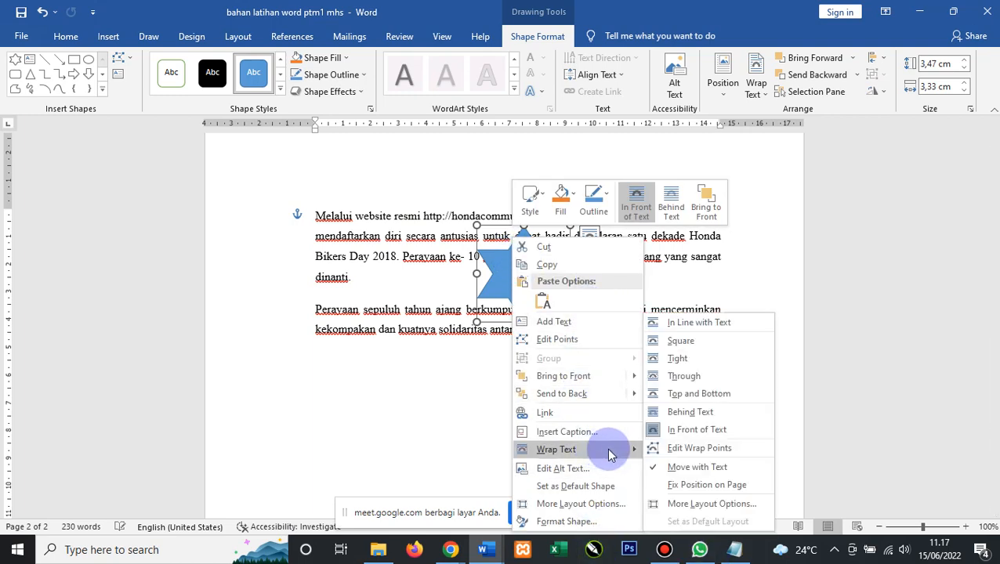
pyautogui.click(679, 360)
pyautogui.moveTo(505, 254)
pyautogui.mouseDown()
pyautogui.moveTo(518, 268)
pyautogui.moveTo(506, 265)
pyautogui.mouseUp()
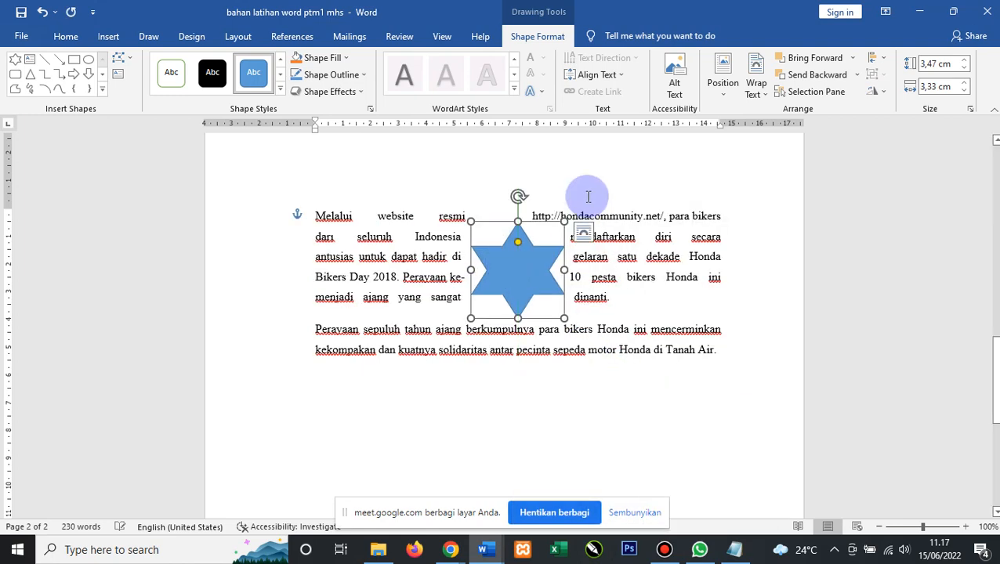
pyautogui.click(570, 234)
pyautogui.click(540, 259)
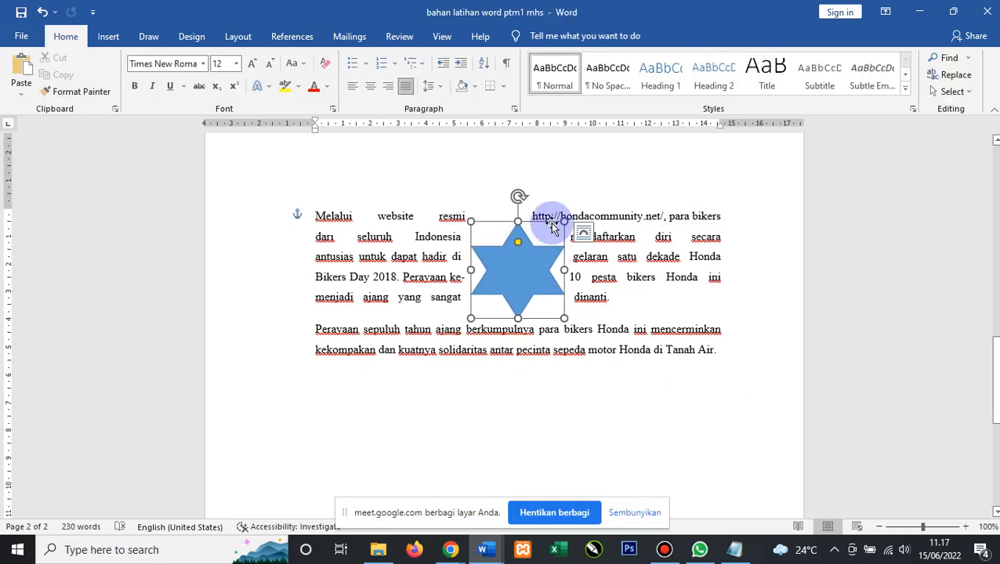
pyautogui.click(98, 37)
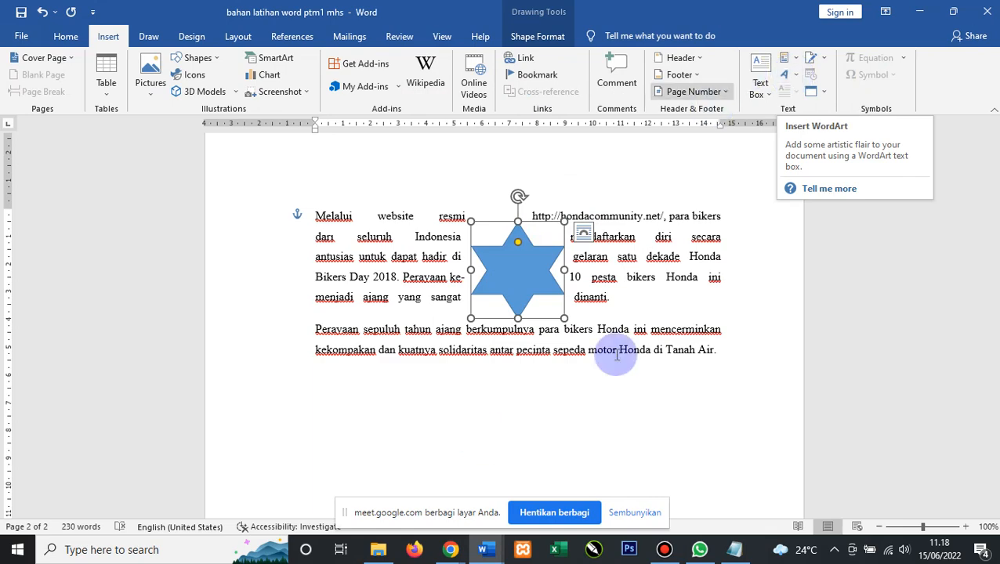
pyautogui.click(584, 398)
pyautogui.scroll(15, 584, 398)
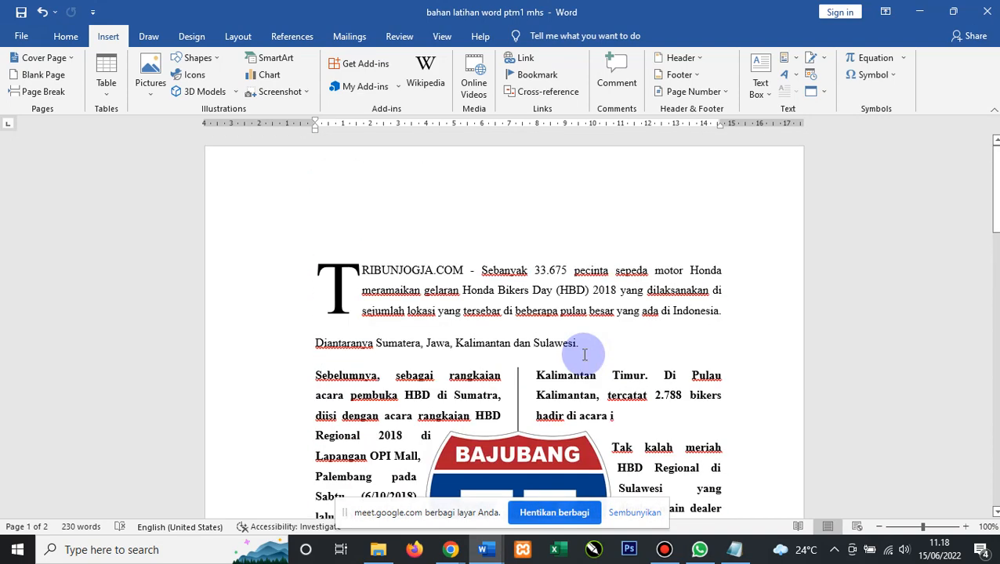
pyautogui.scroll(-10, 584, 361)
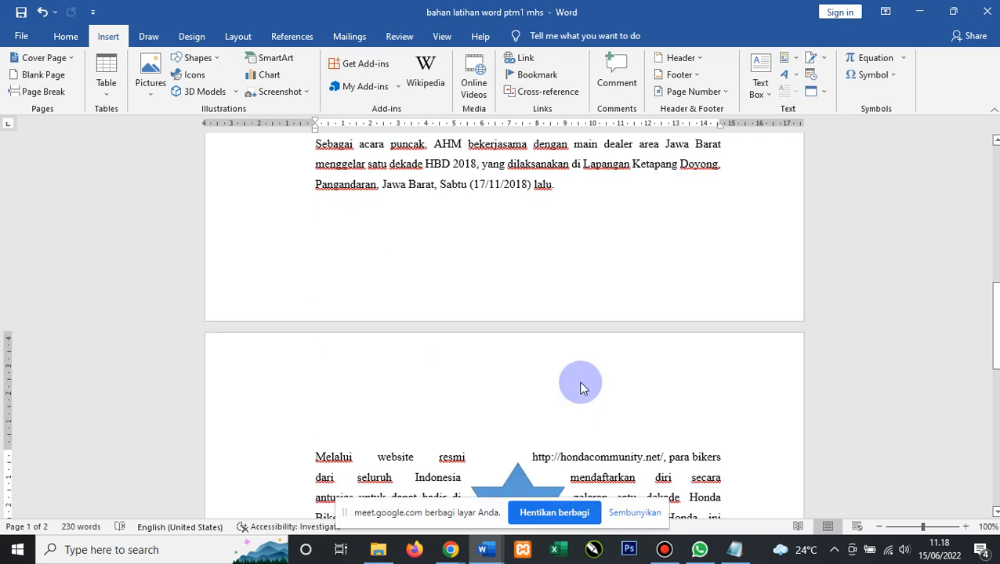
pyautogui.scroll(-3, 581, 388)
pyautogui.scroll(3, 581, 392)
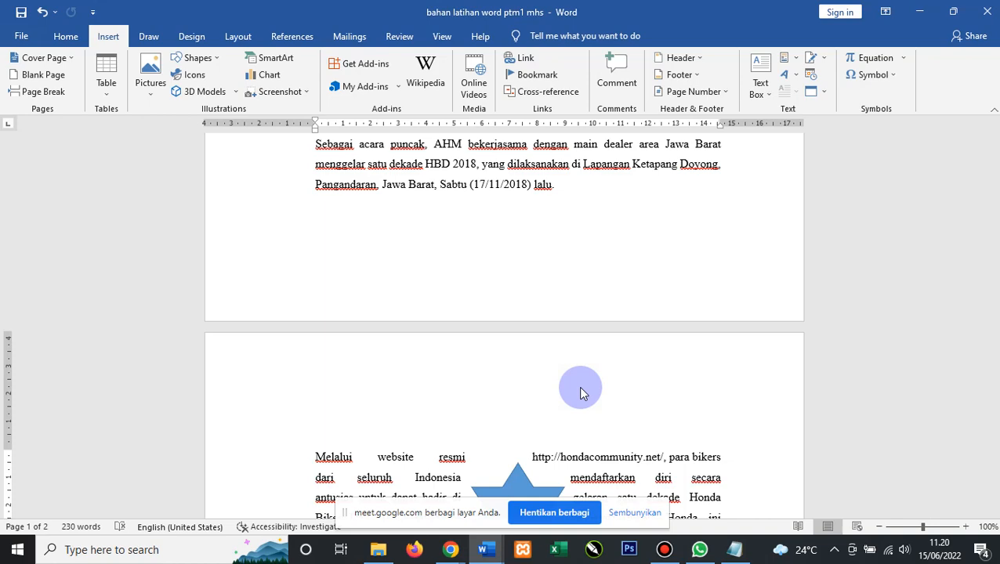
pyautogui.scroll(10, 321, 160)
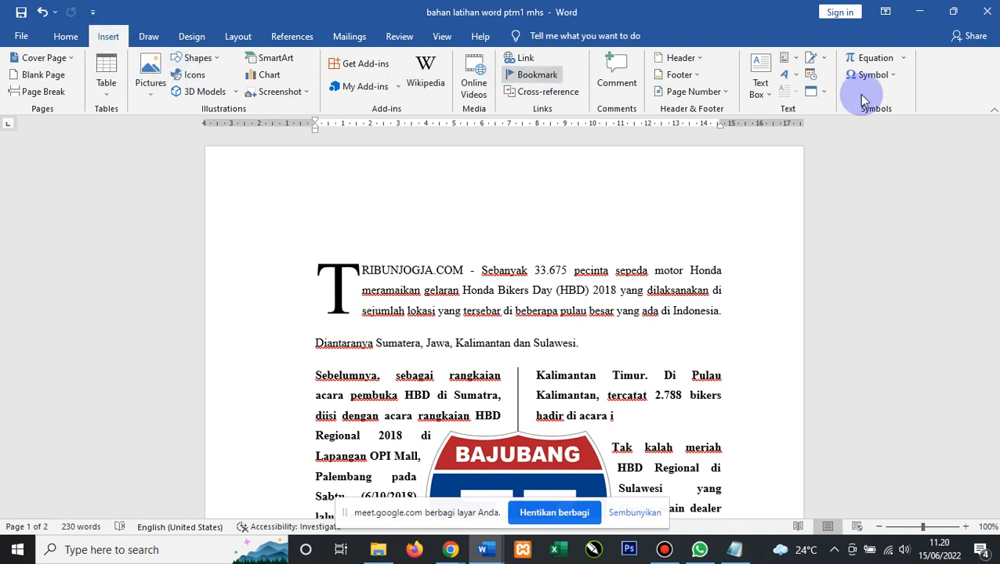
pyautogui.click(679, 58)
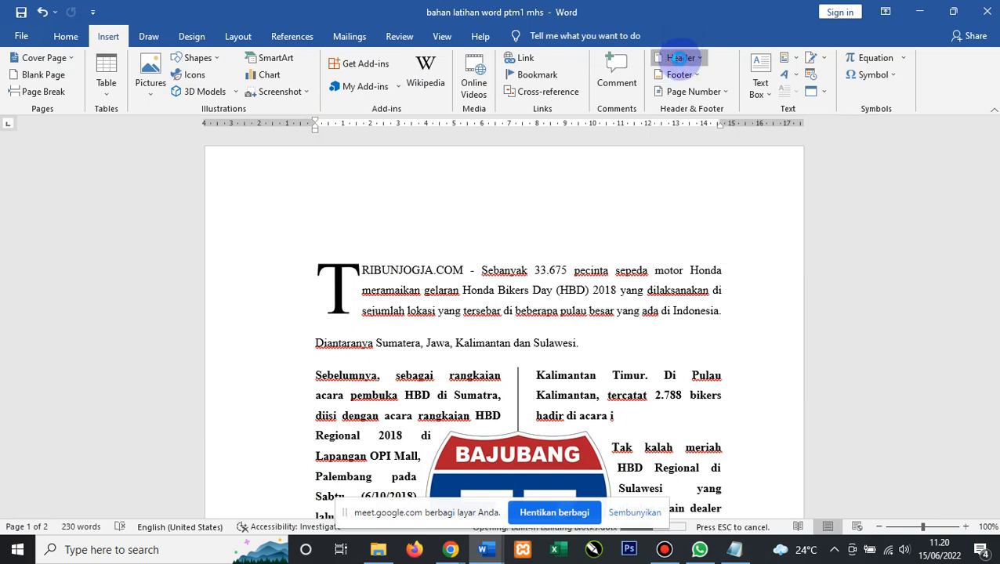
pyautogui.click(688, 68)
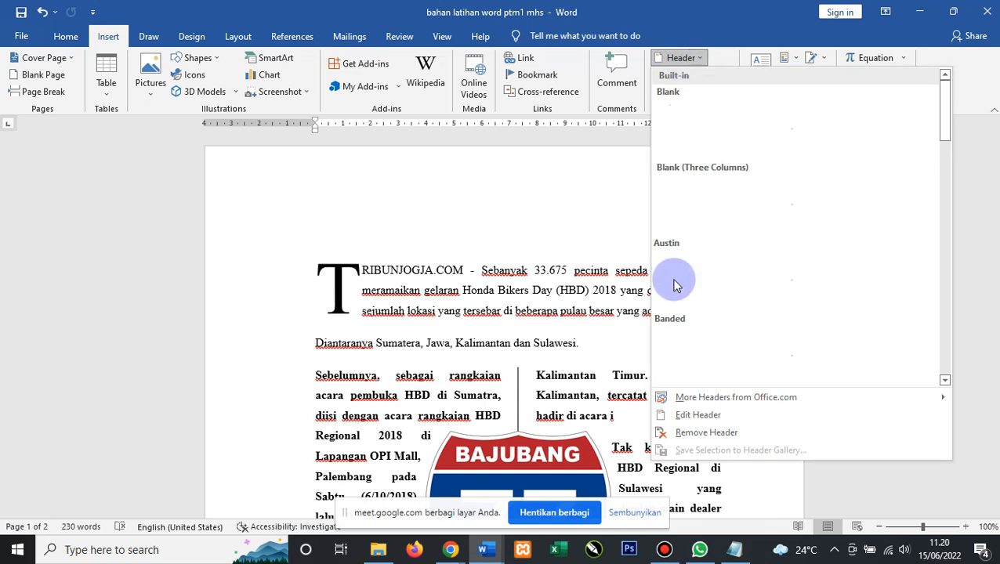
pyautogui.click(709, 417)
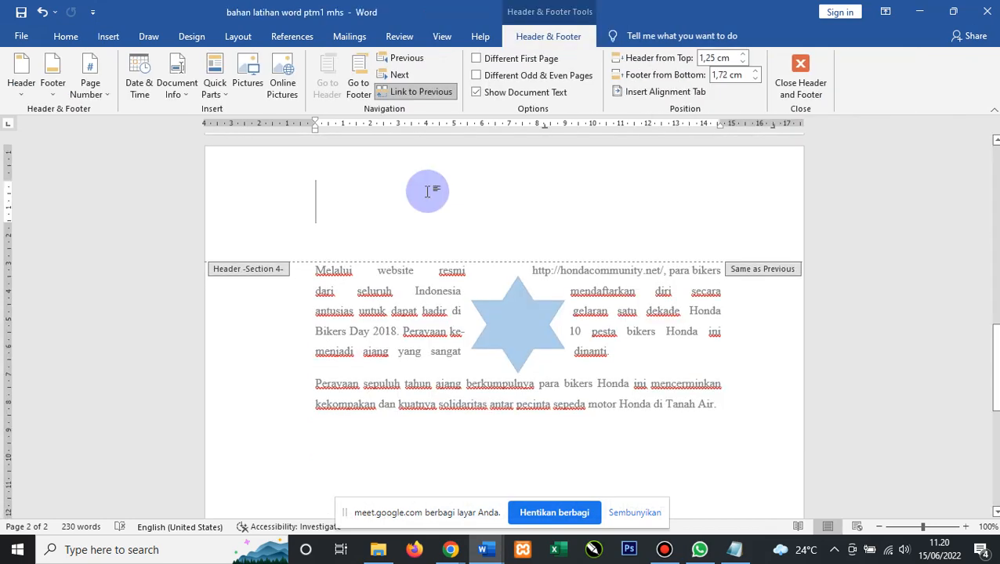
pyautogui.write('Politek')
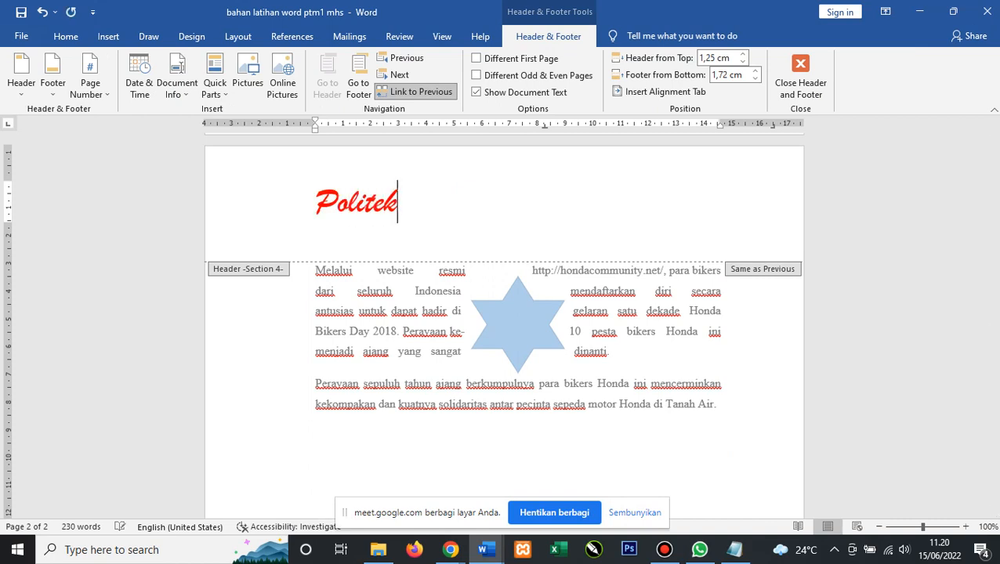
pyautogui.write('nik')
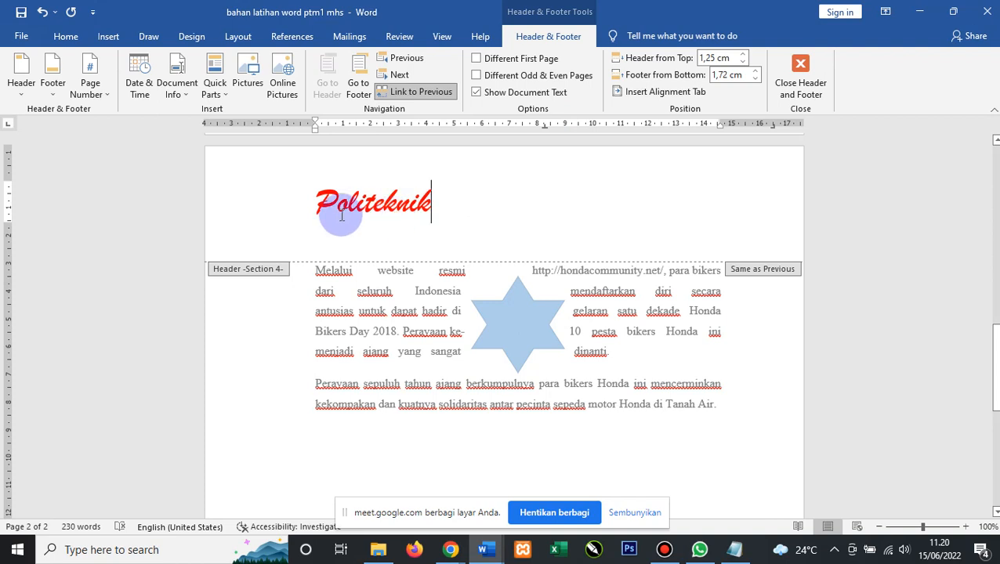
pyautogui.scroll(-5, 327, 208)
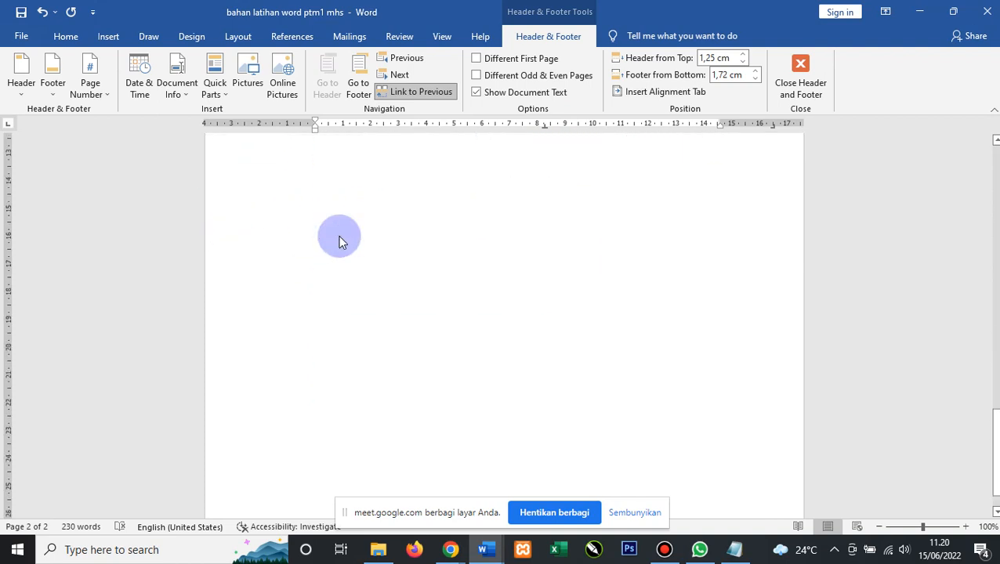
pyautogui.scroll(-3, 361, 290)
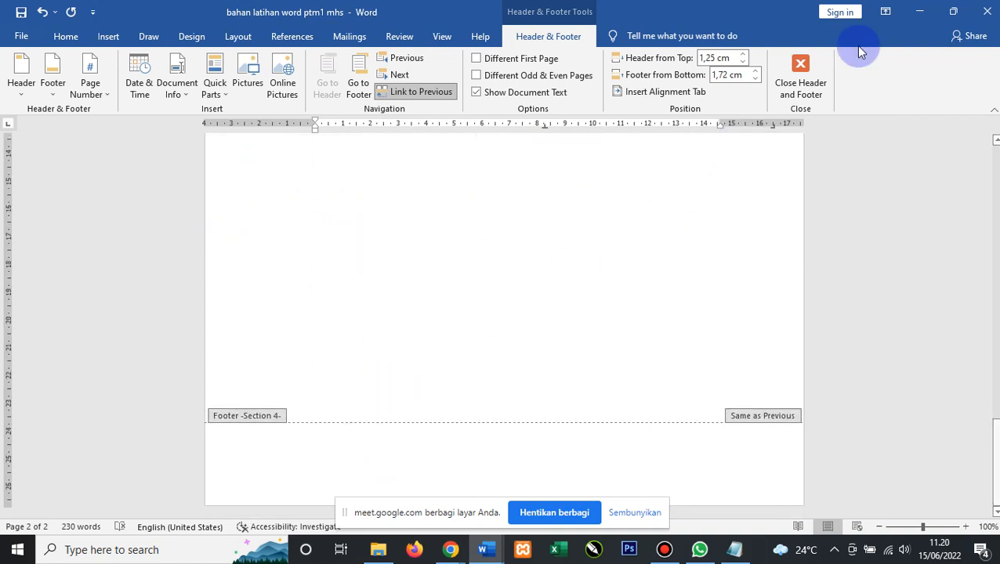
pyautogui.click(800, 72)
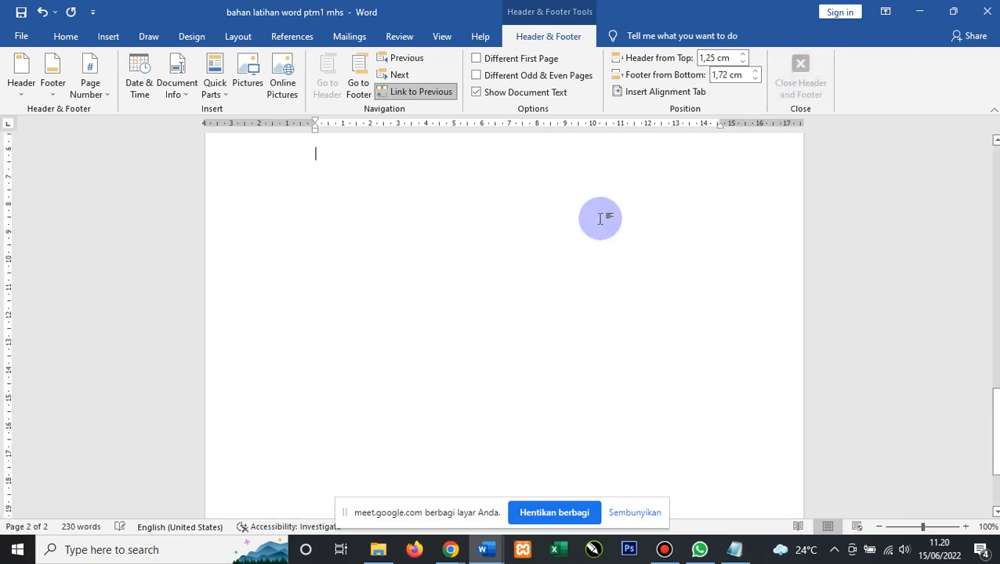
pyautogui.scroll(-3, 611, 232)
pyautogui.scroll(1, 616, 233)
pyautogui.scroll(-1, 614, 235)
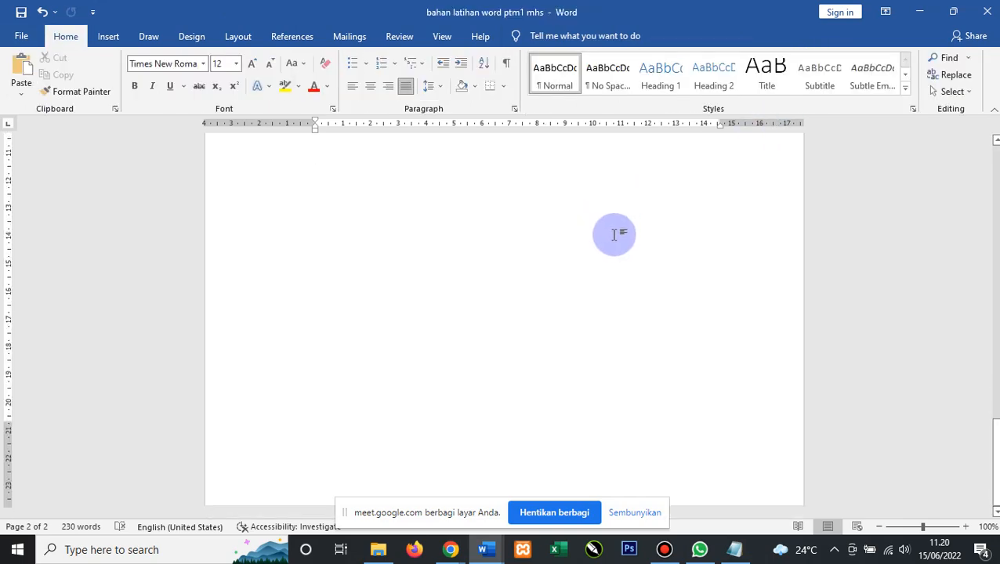
pyautogui.scroll(-6, 614, 236)
pyautogui.scroll(2, 364, 221)
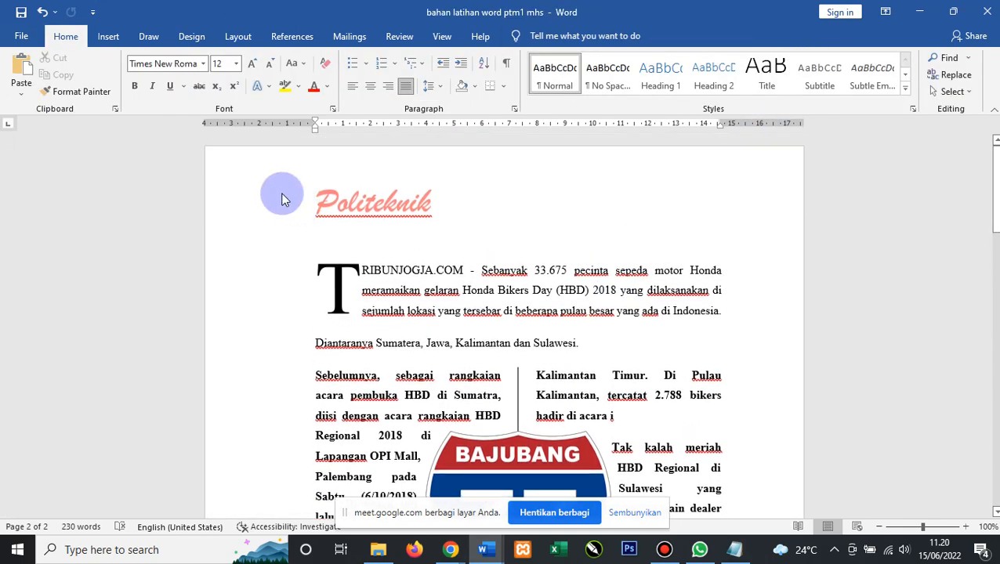
pyautogui.scroll(-3, 439, 243)
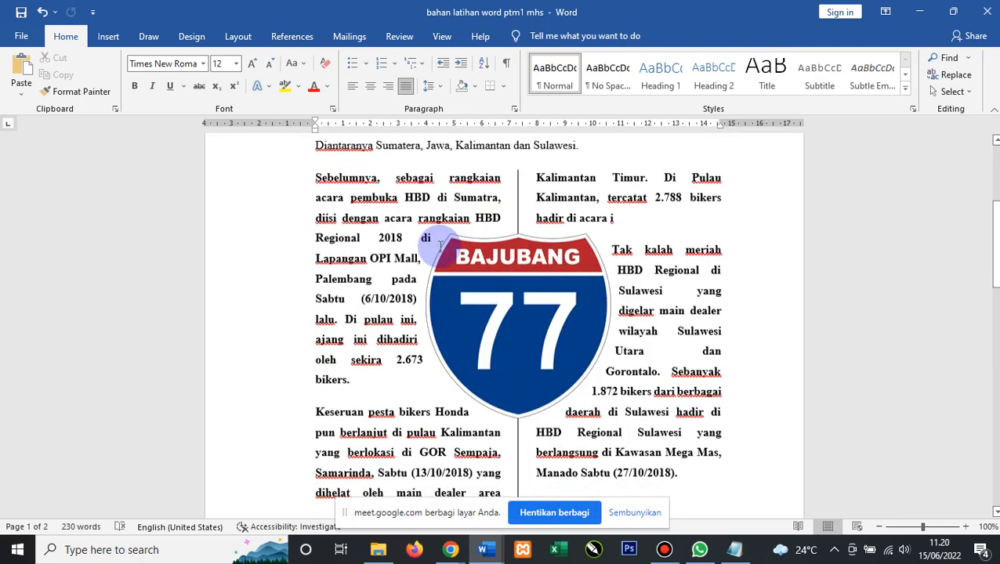
pyautogui.scroll(-7, 389, 339)
pyautogui.scroll(6, 424, 335)
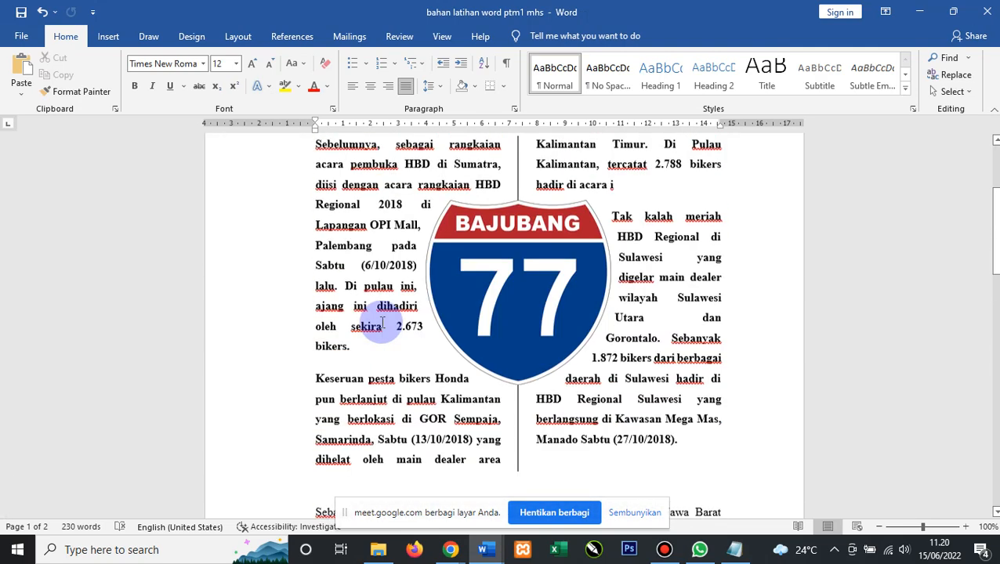
pyautogui.scroll(3, 383, 323)
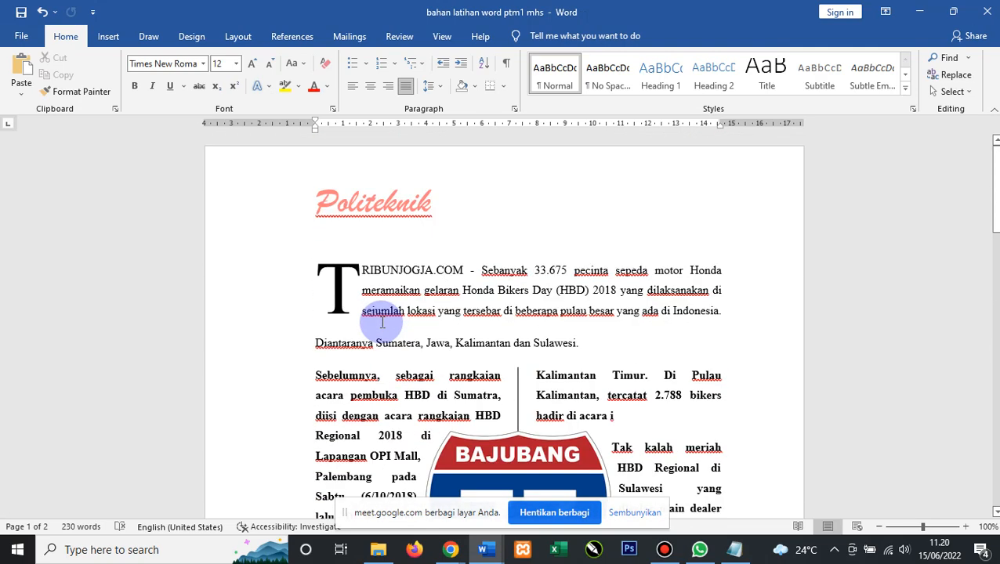
# Enter 'Pajajaran' in the page footer and select it.
pyautogui.click(108, 39)
pyautogui.click(697, 76)
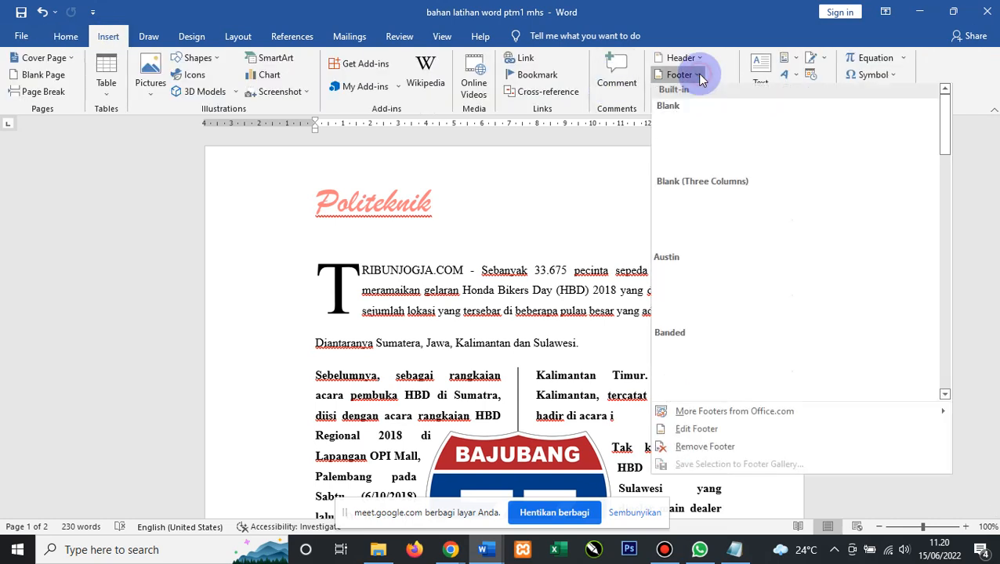
pyautogui.click(697, 433)
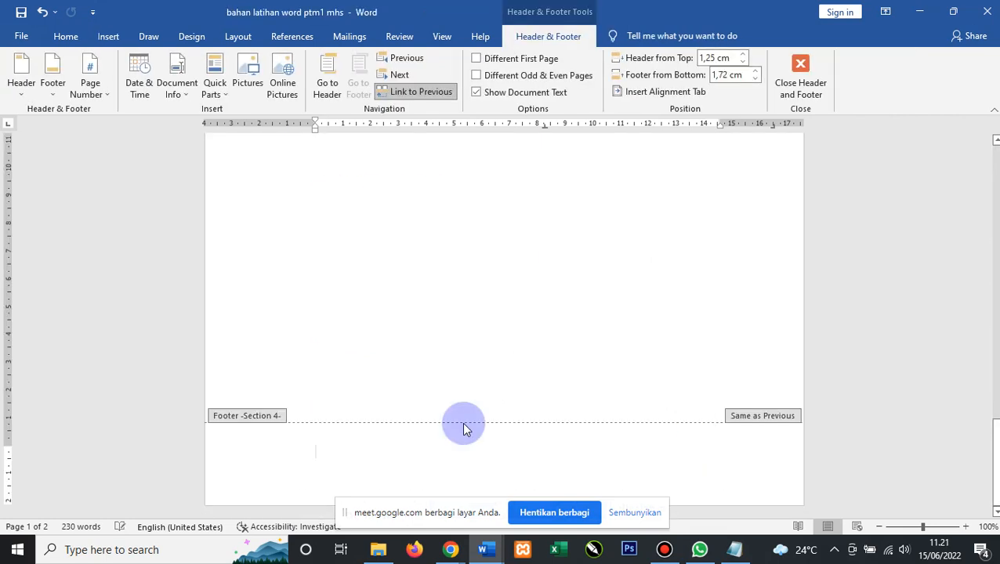
pyautogui.write('Pajajaran')
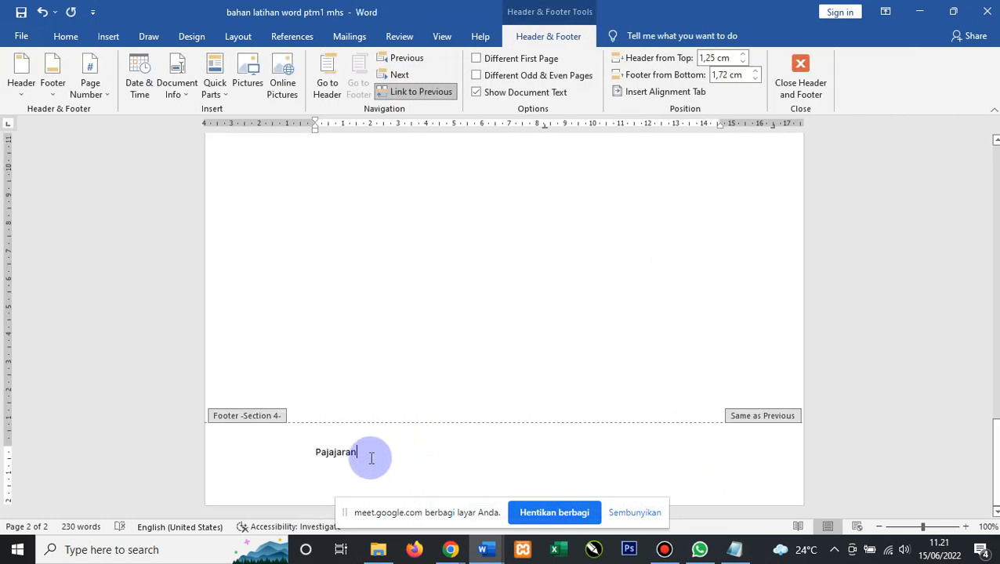
pyautogui.moveTo(364, 458); pyautogui.dragTo(318, 460)
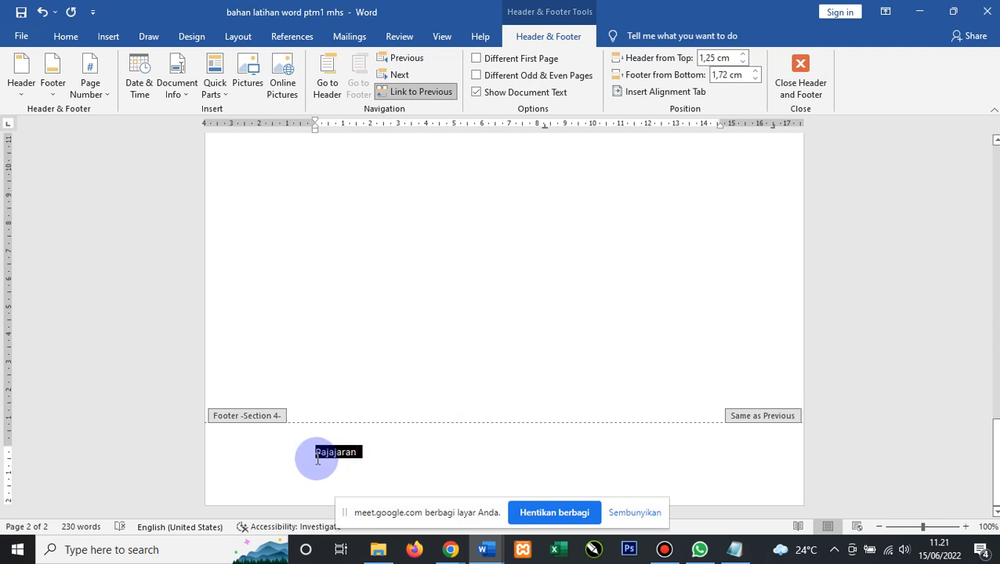
# Format the footer word 'Pajajaran' in the About Love font at size 24.
pyautogui.click(106, 37)
pyautogui.click(63, 38)
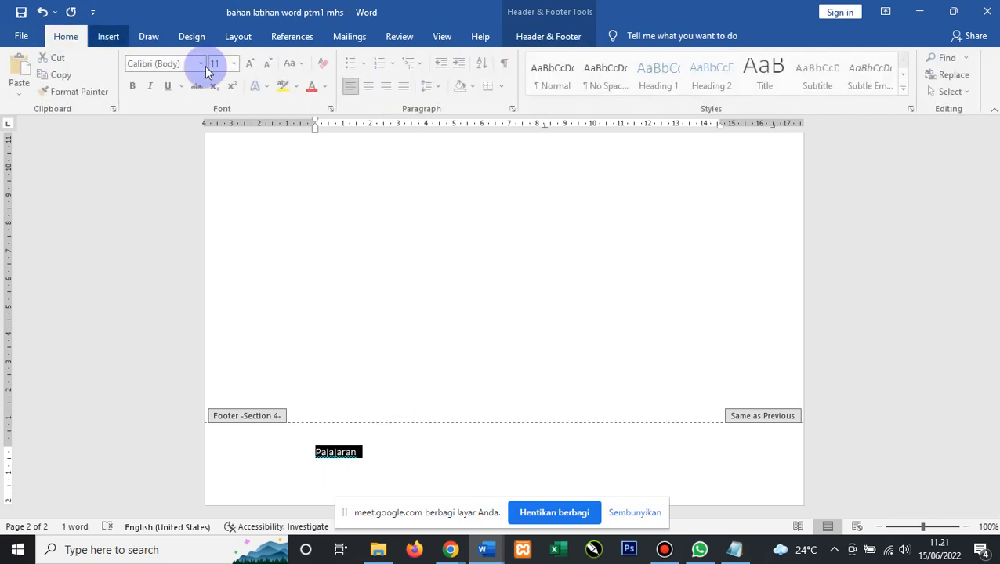
pyautogui.click(249, 64)
pyautogui.click(250, 65)
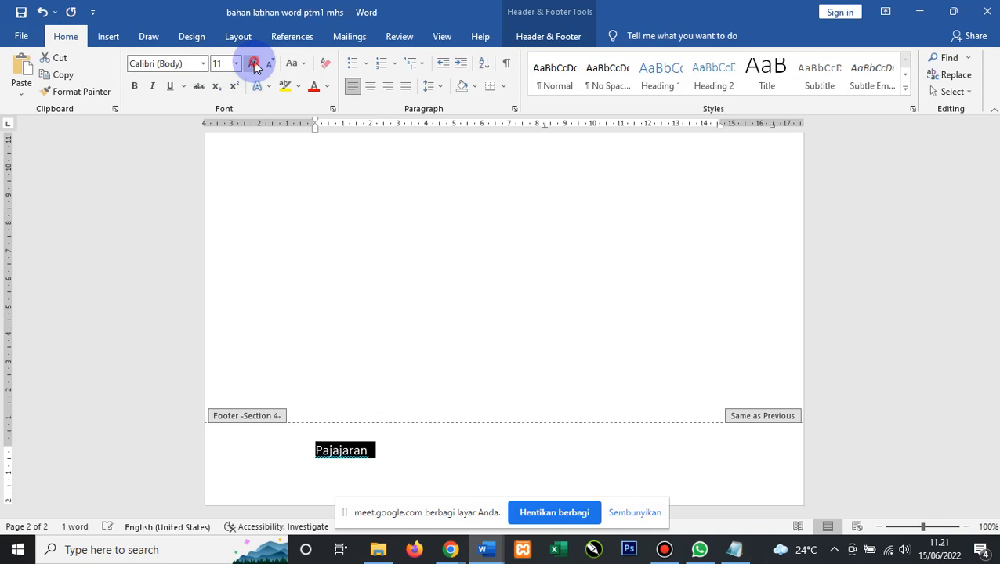
pyautogui.click(250, 64)
pyautogui.click(249, 64)
pyautogui.click(247, 63)
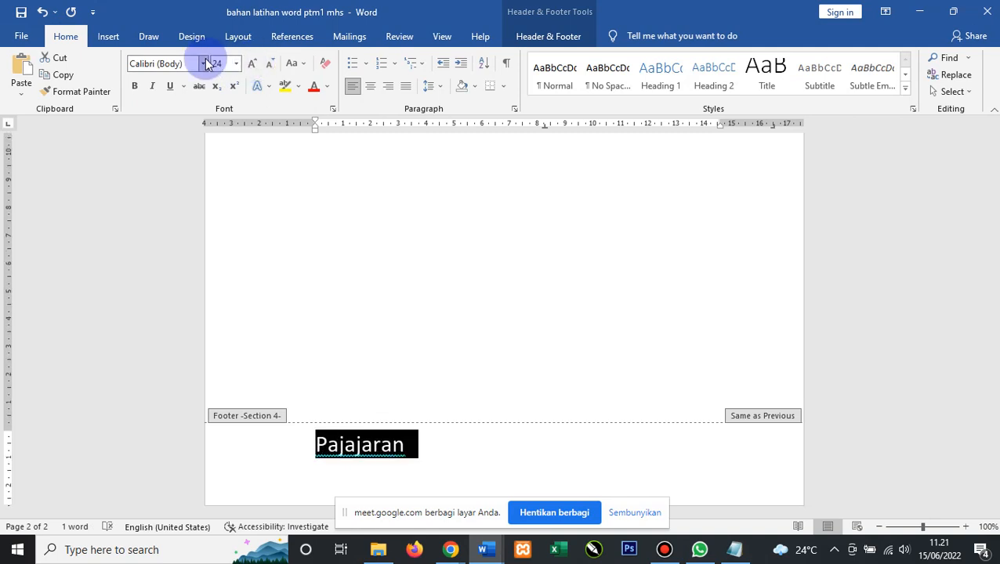
pyautogui.click(203, 63)
pyautogui.click(203, 63)
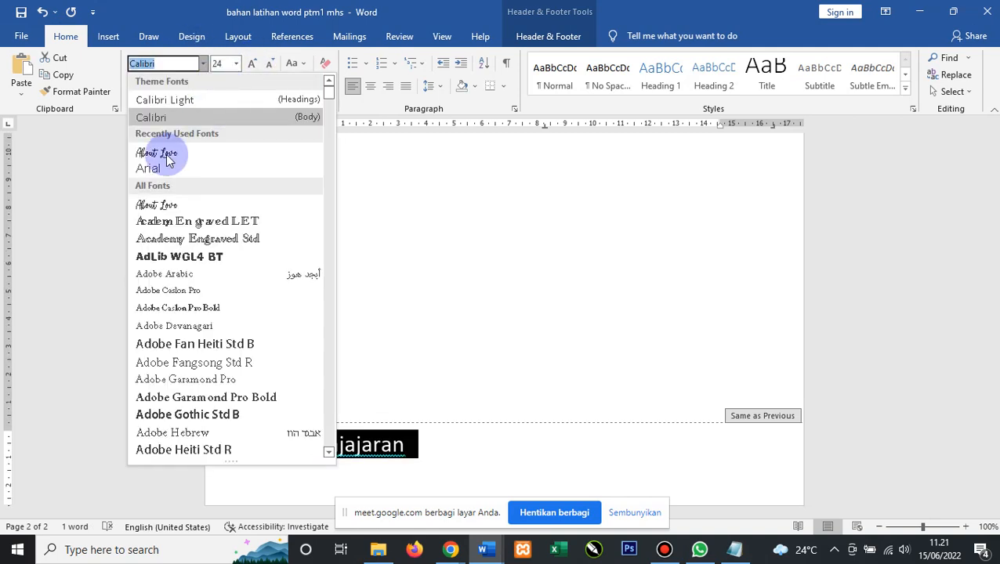
pyautogui.click(168, 156)
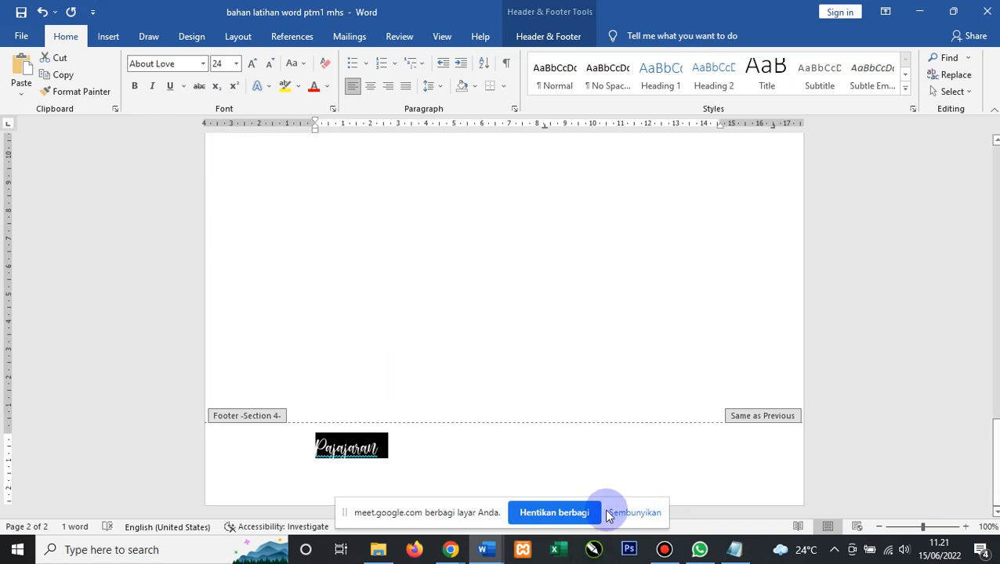
pyautogui.click(657, 460)
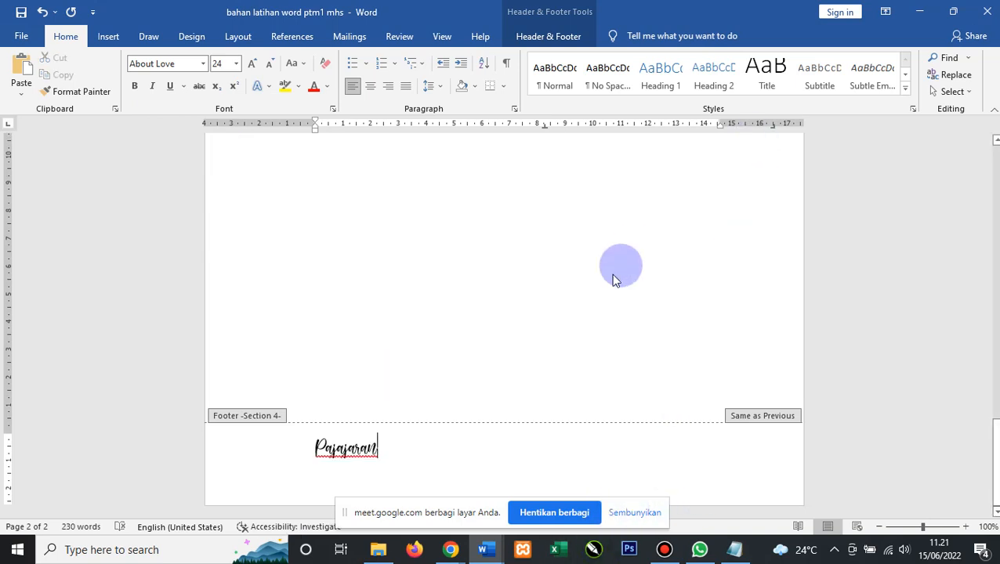
# Close Header and Footer, then scroll through the pages back to the article's top.
pyautogui.scroll(10, 610, 282)
pyautogui.click(571, 37)
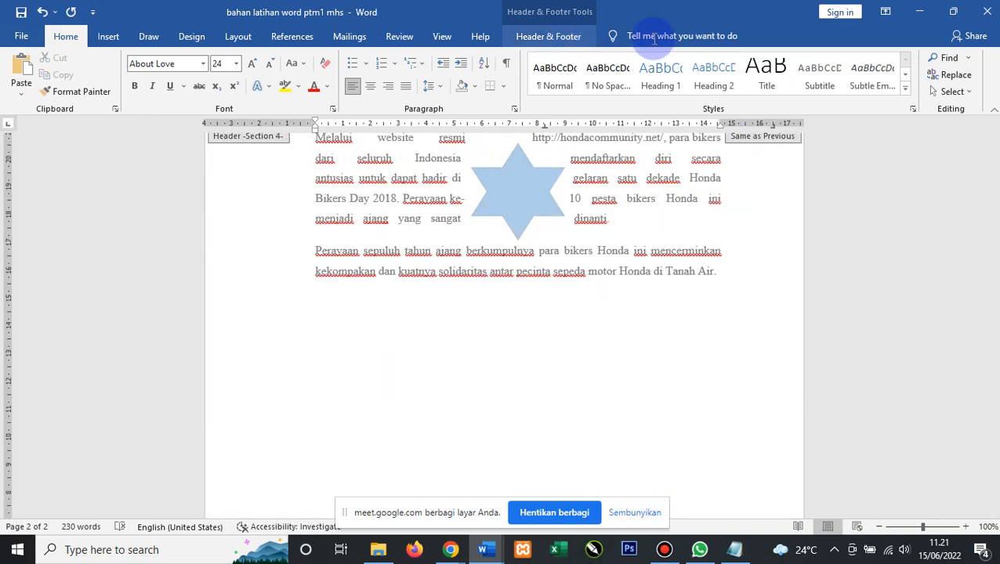
pyautogui.click(805, 76)
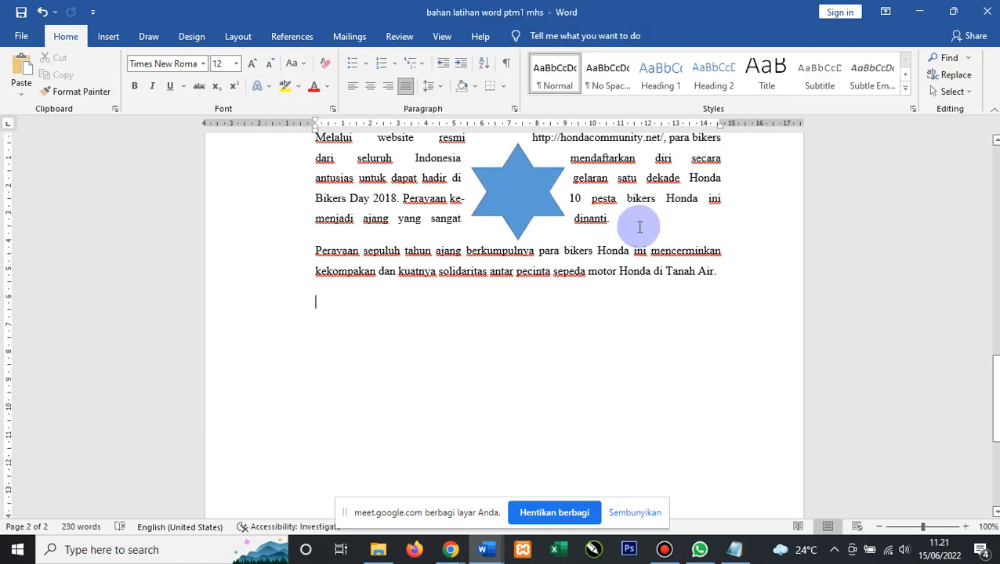
pyautogui.scroll(6, 649, 301)
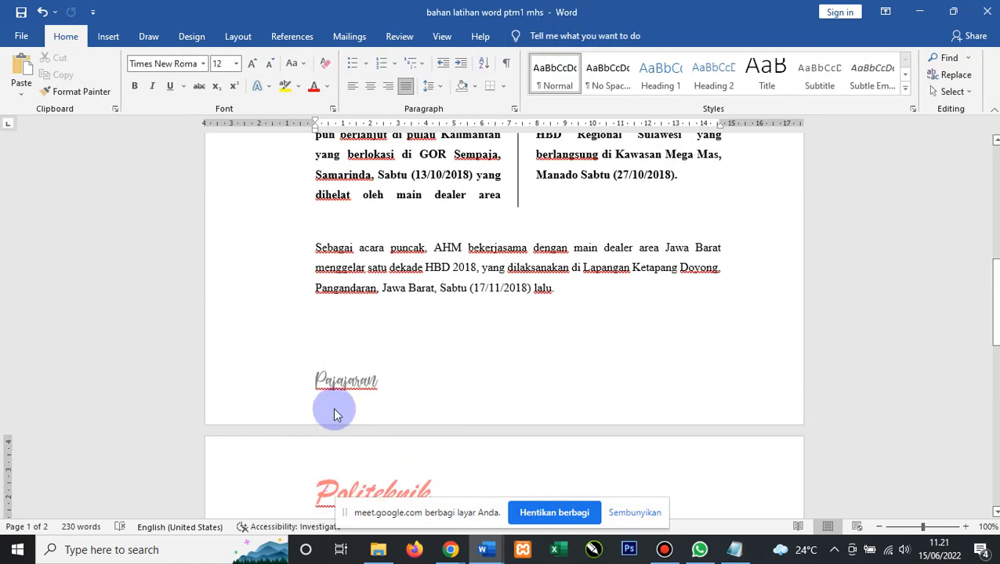
pyautogui.scroll(-4, 487, 349)
pyautogui.scroll(-10, 488, 356)
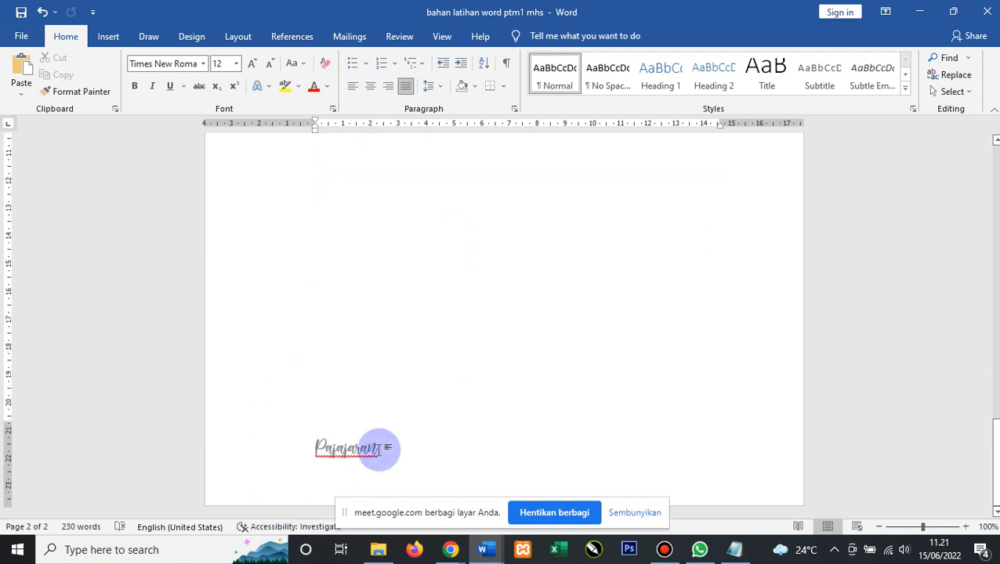
pyautogui.scroll(15, 380, 454)
pyautogui.scroll(5, 379, 451)
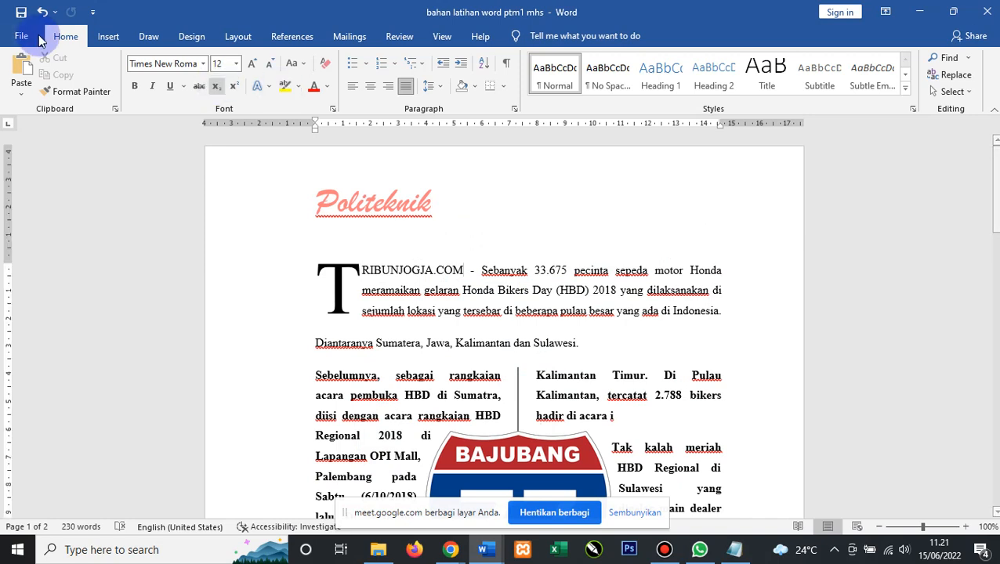
# Apply the Facet (Odd Page) header with its blue corner page number, then close the header.
pyautogui.click(108, 36)
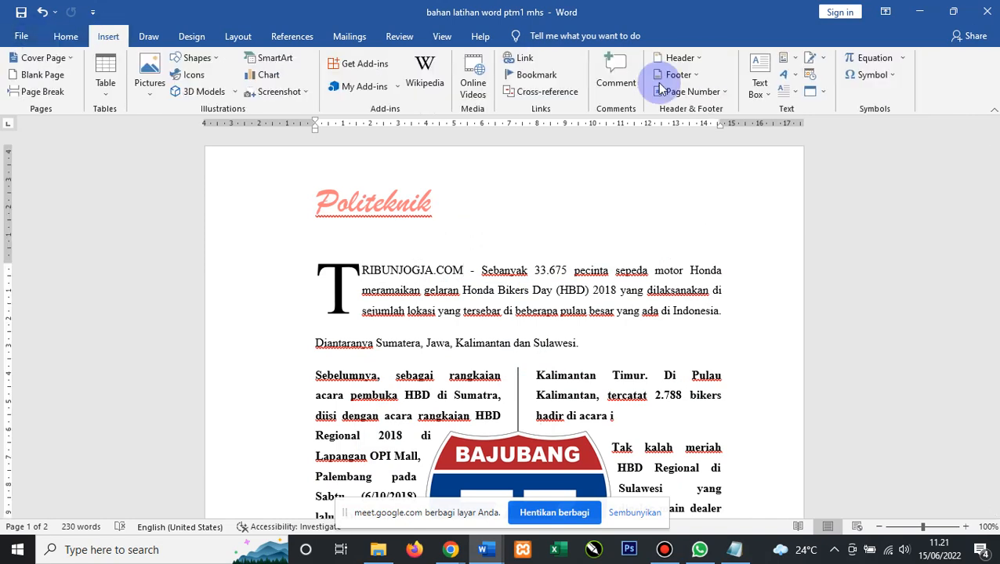
pyautogui.click(698, 58)
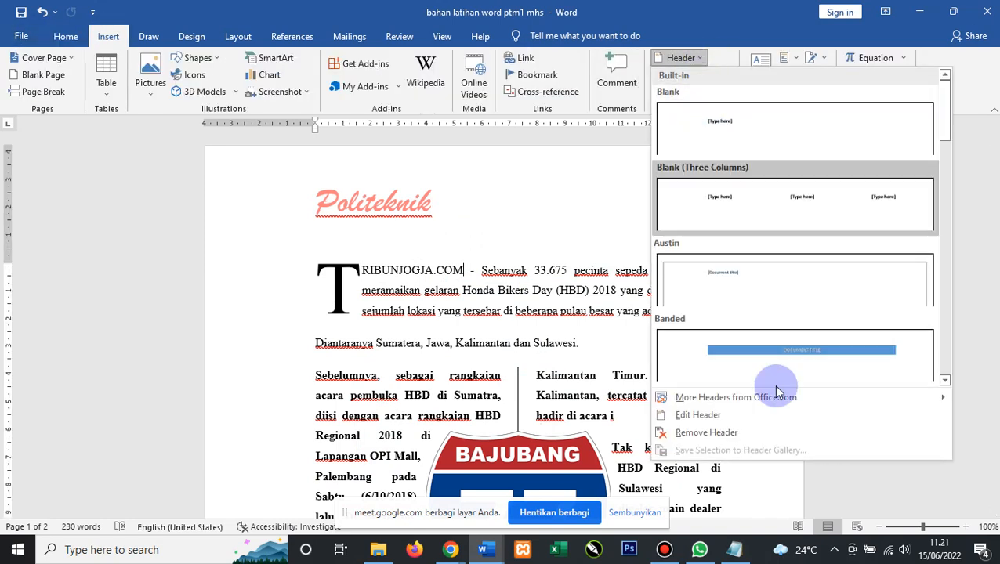
pyautogui.click(946, 384)
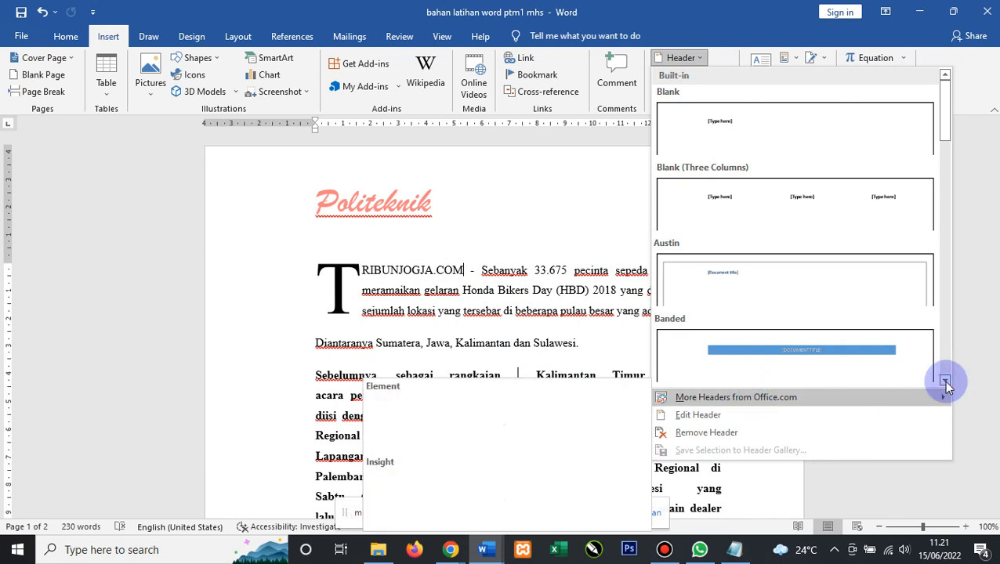
pyautogui.click(946, 384)
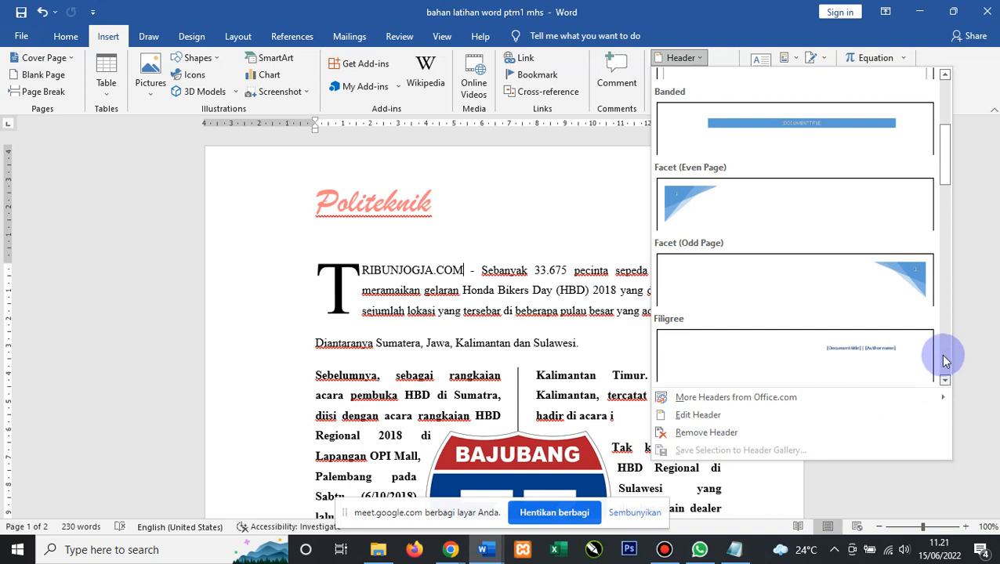
pyautogui.click(905, 282)
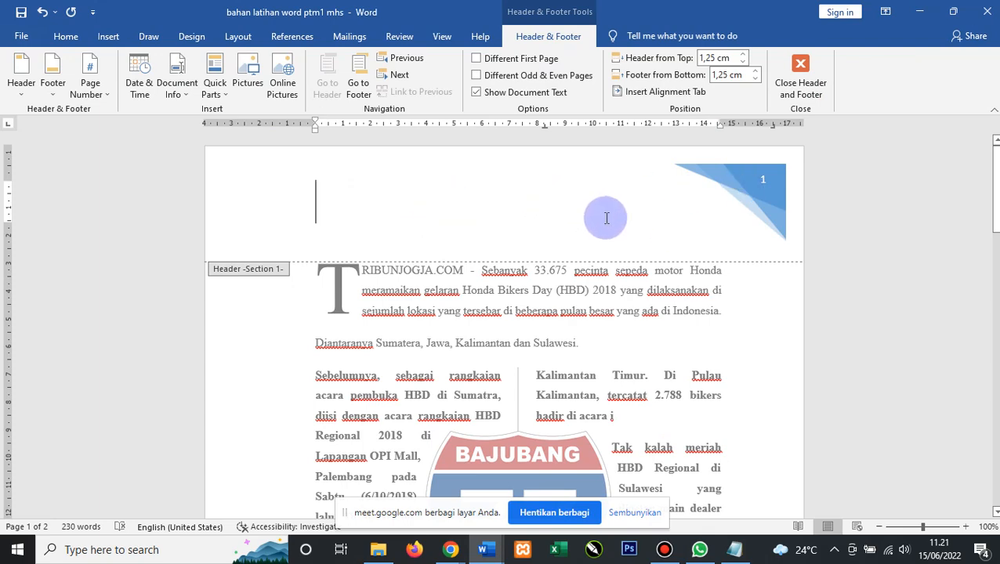
pyautogui.scroll(-10, 598, 216)
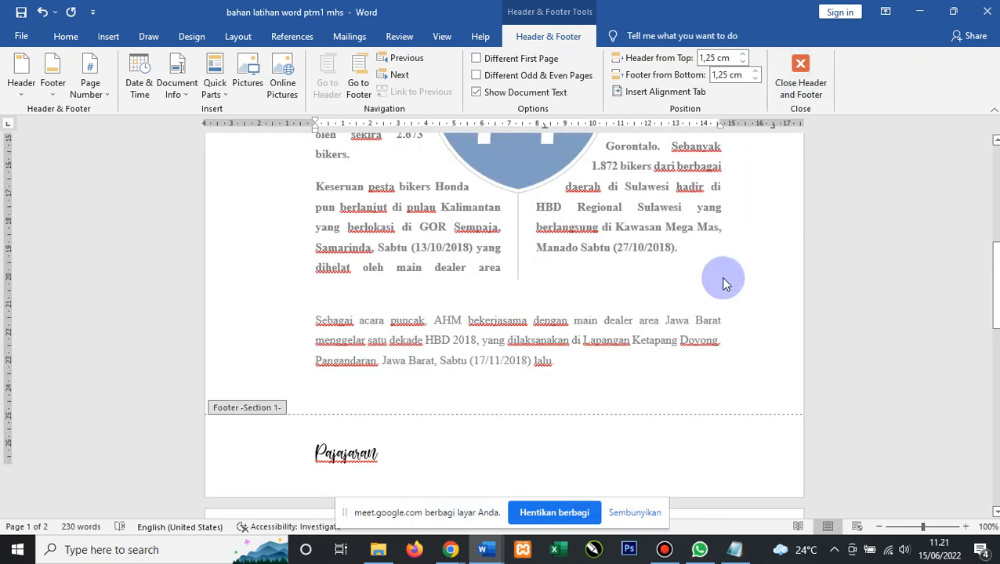
pyautogui.scroll(-5, 711, 195)
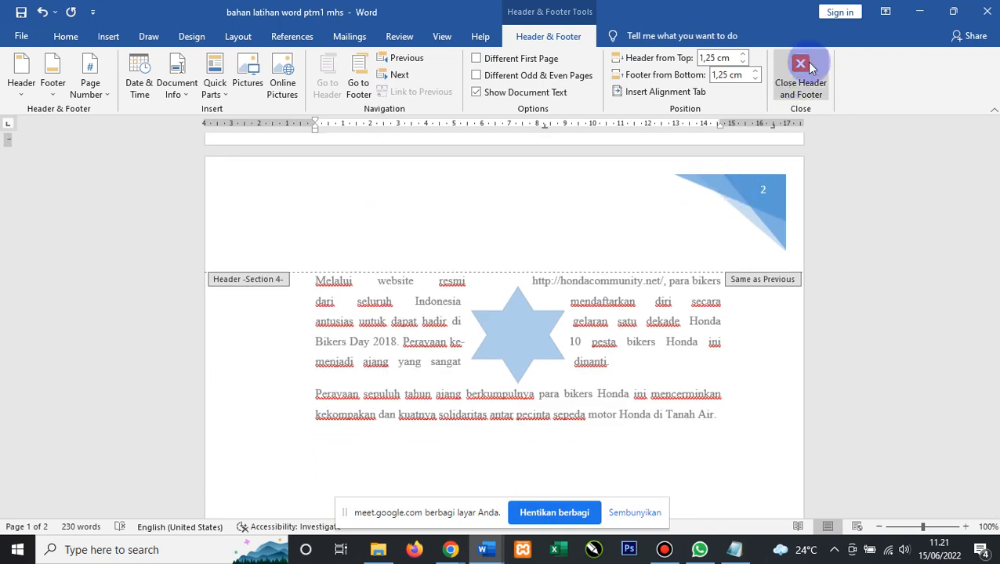
pyautogui.click(808, 64)
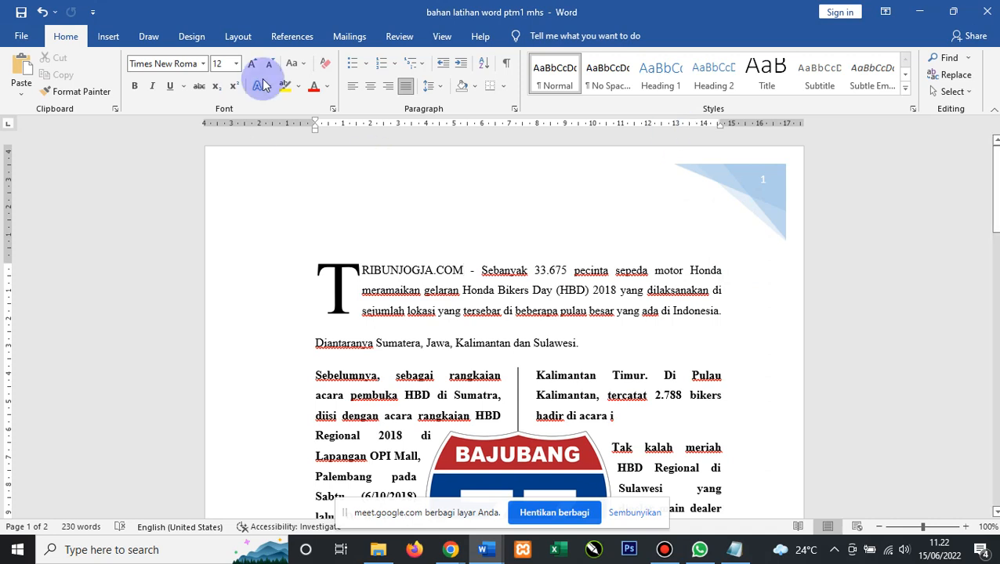
# Delete the blue Facet corner triangle and its page number from the header.
pyautogui.click(108, 39)
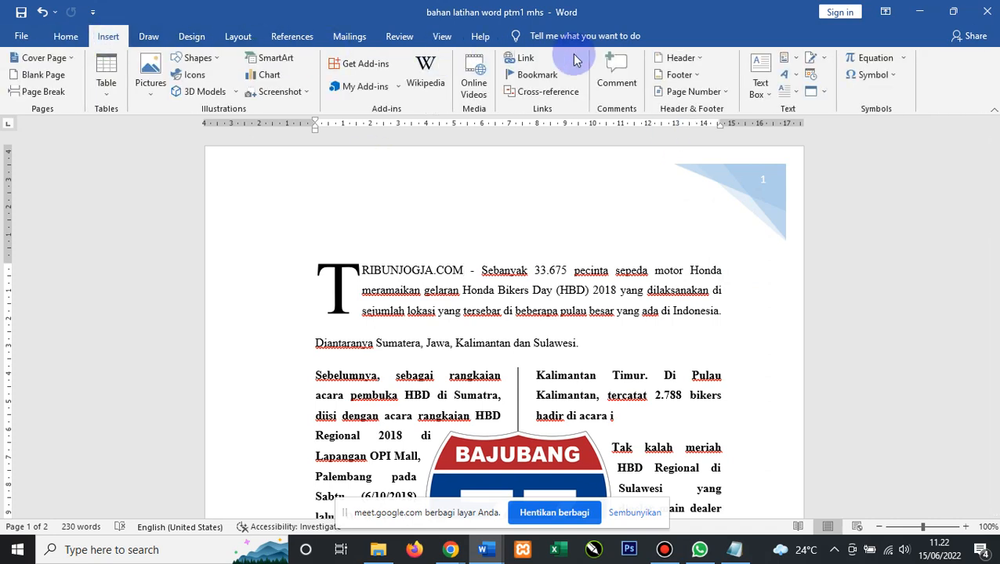
pyautogui.click(703, 61)
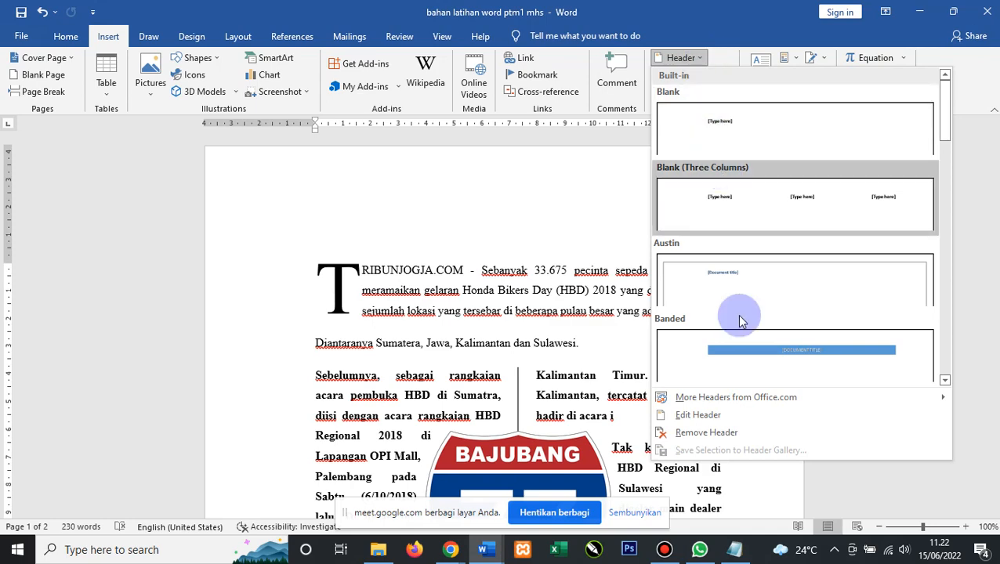
pyautogui.click(694, 416)
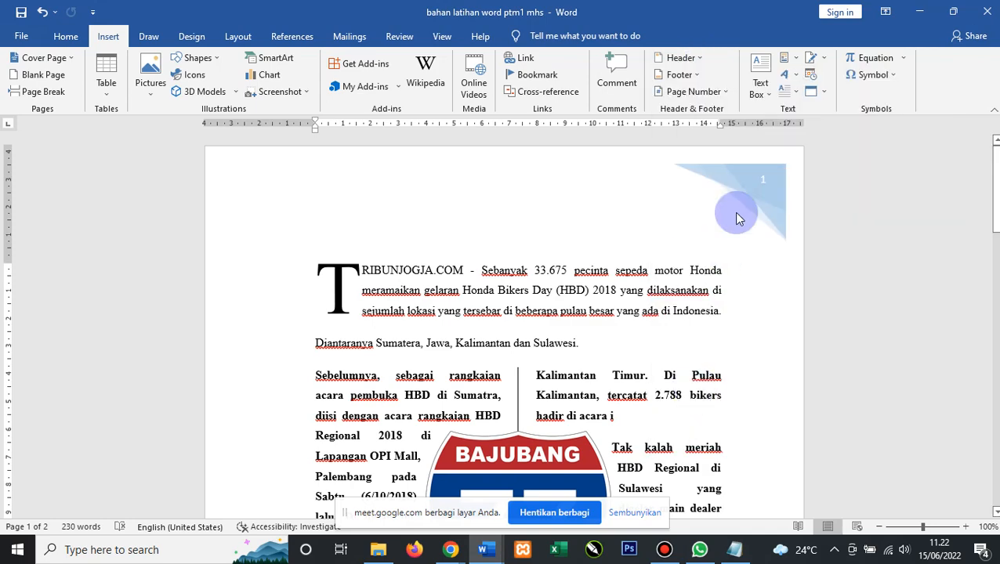
pyautogui.click(768, 178)
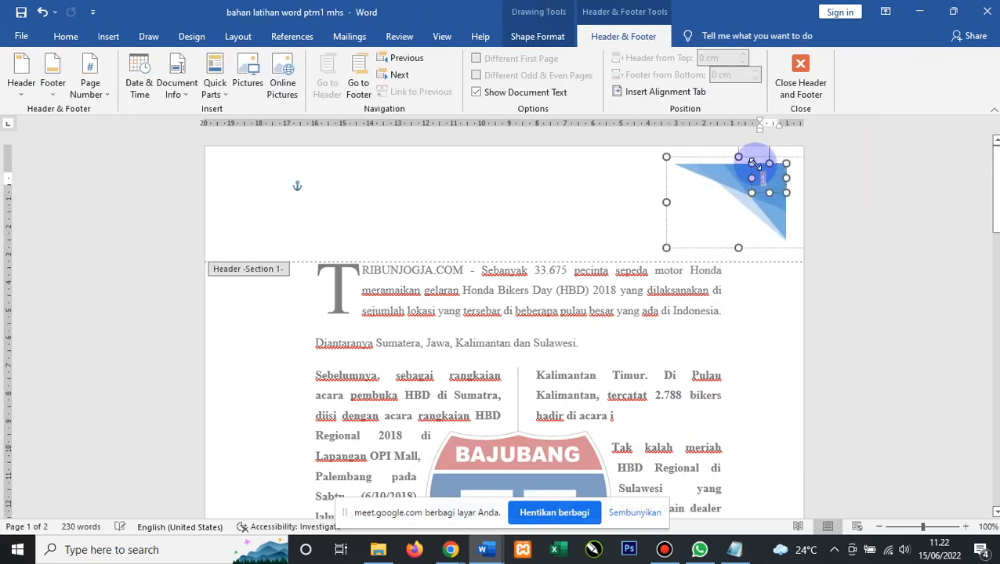
pyautogui.click(761, 162)
pyautogui.click(762, 160)
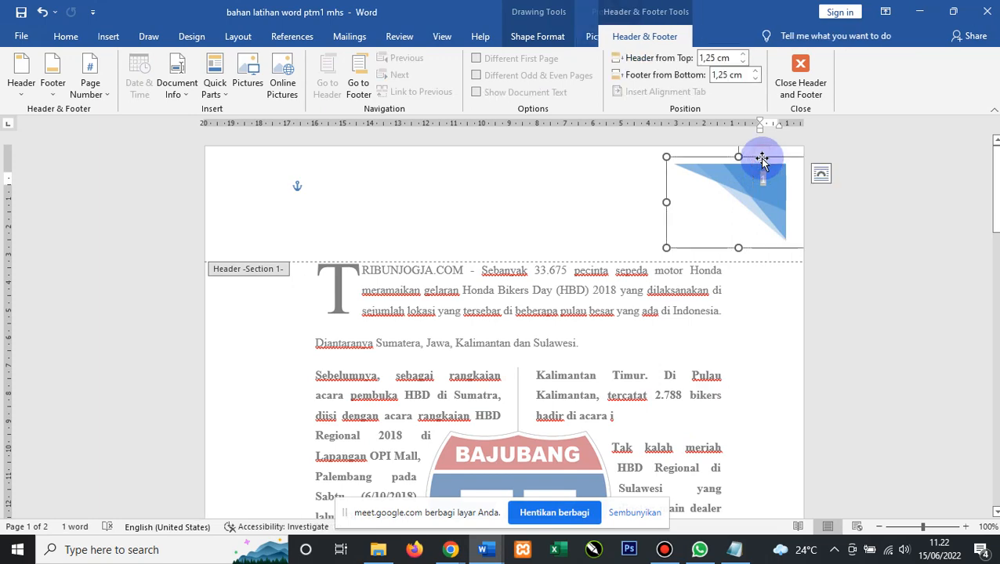
pyautogui.press('Delete')
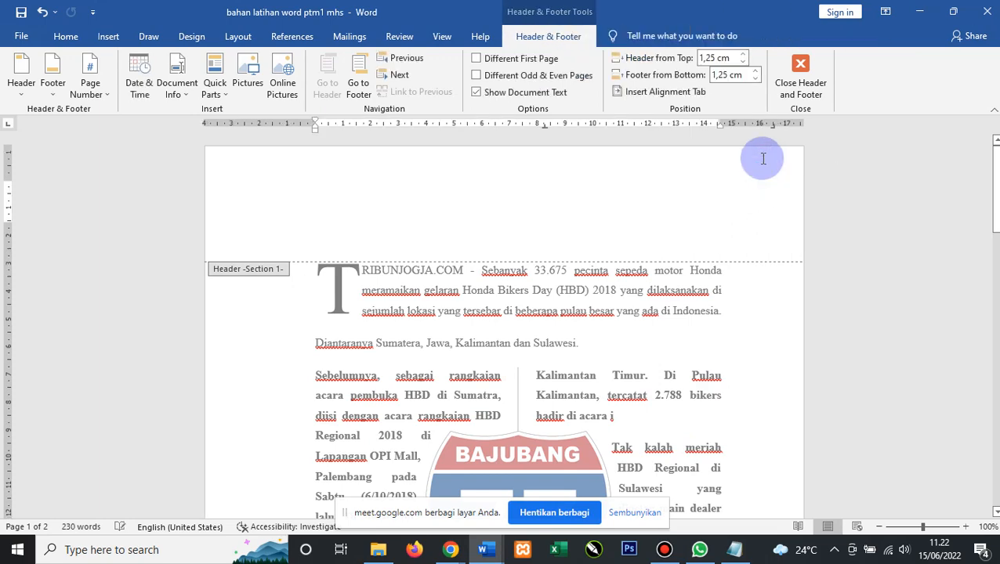
pyautogui.scroll(-1, 499, 266)
pyautogui.scroll(-15, 502, 278)
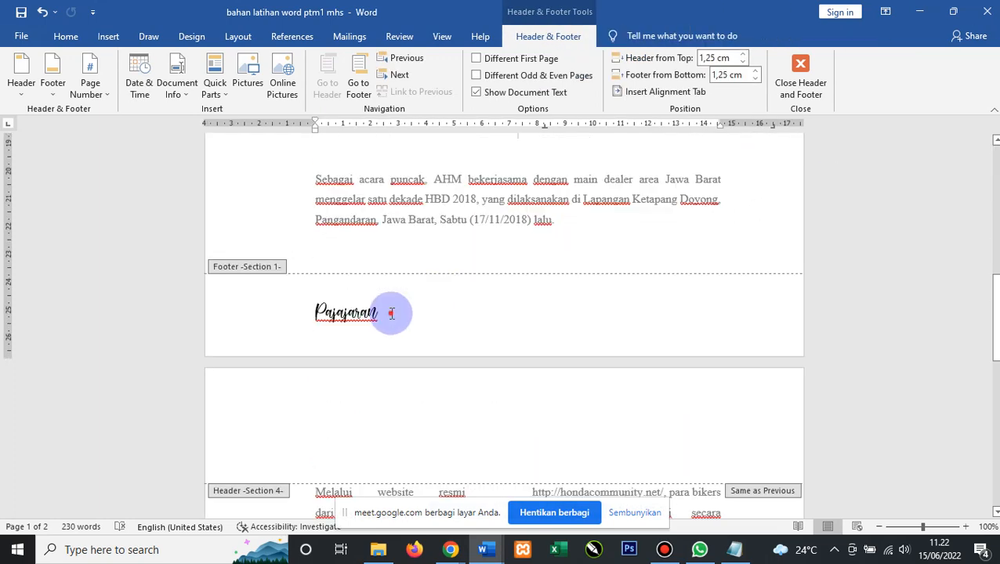
# Replace 'Pajajaran' in the footer with a Plain Number 2 centred page number, then close the footer.
pyautogui.moveTo(384, 302); pyautogui.dragTo(297, 312)
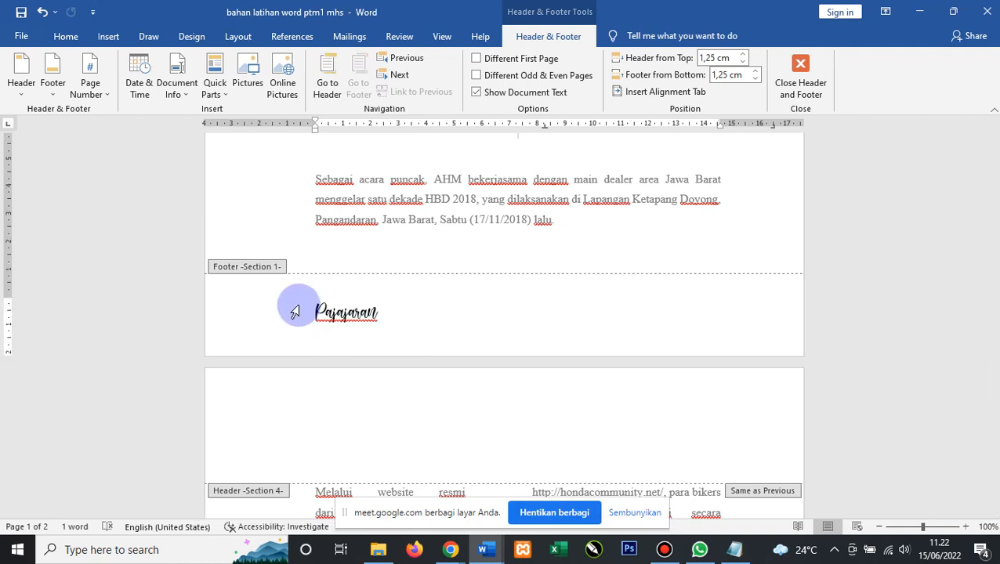
pyautogui.press('Delete')
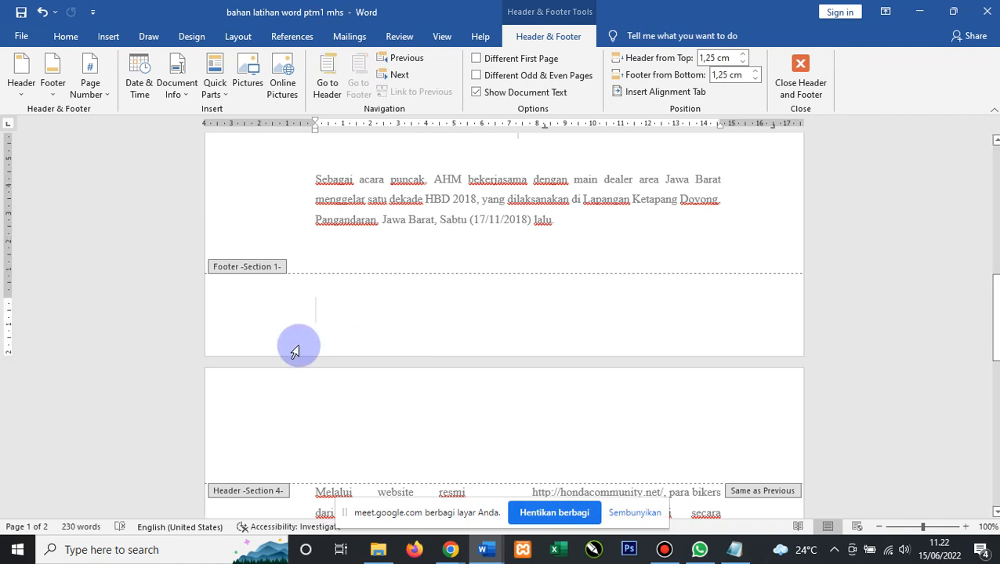
pyautogui.click(102, 93)
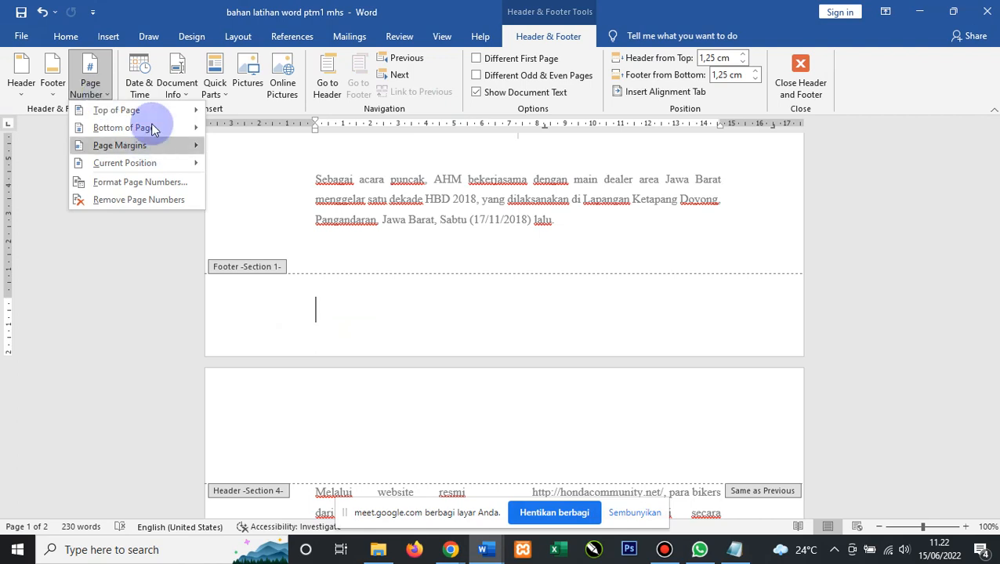
pyautogui.moveTo(154, 130)
pyautogui.moveTo(108, 138)
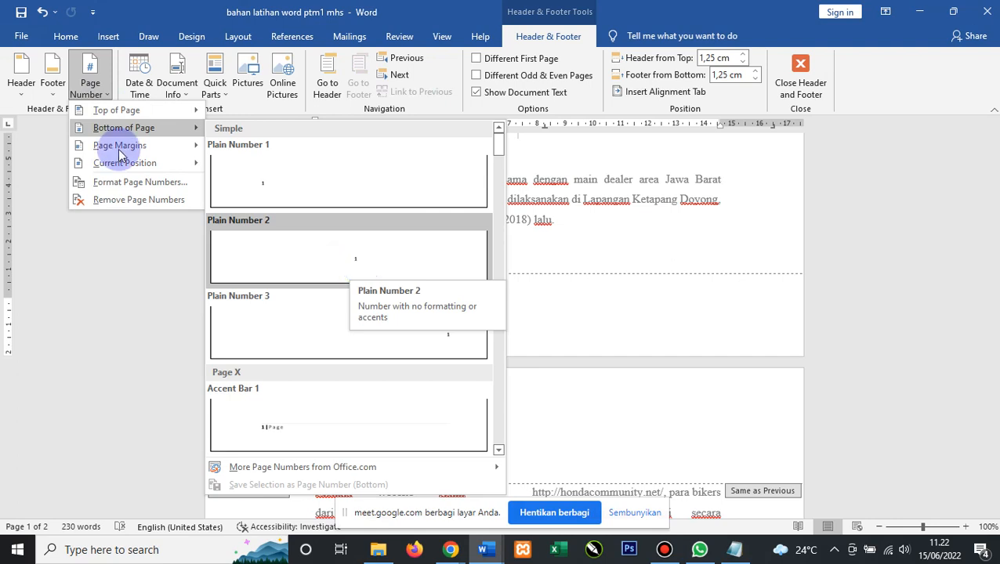
pyautogui.moveTo(100, 112)
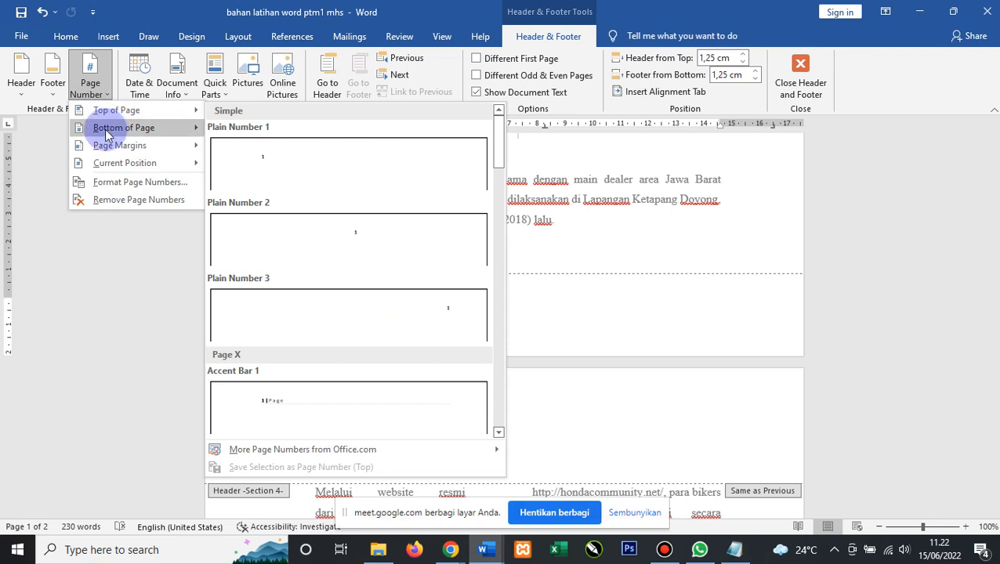
pyautogui.moveTo(108, 135)
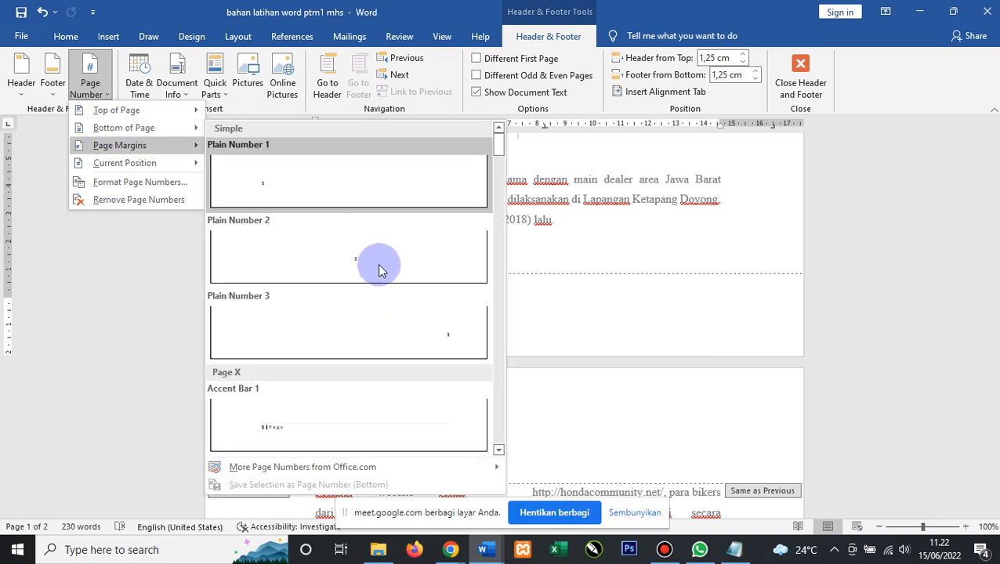
pyautogui.click(360, 259)
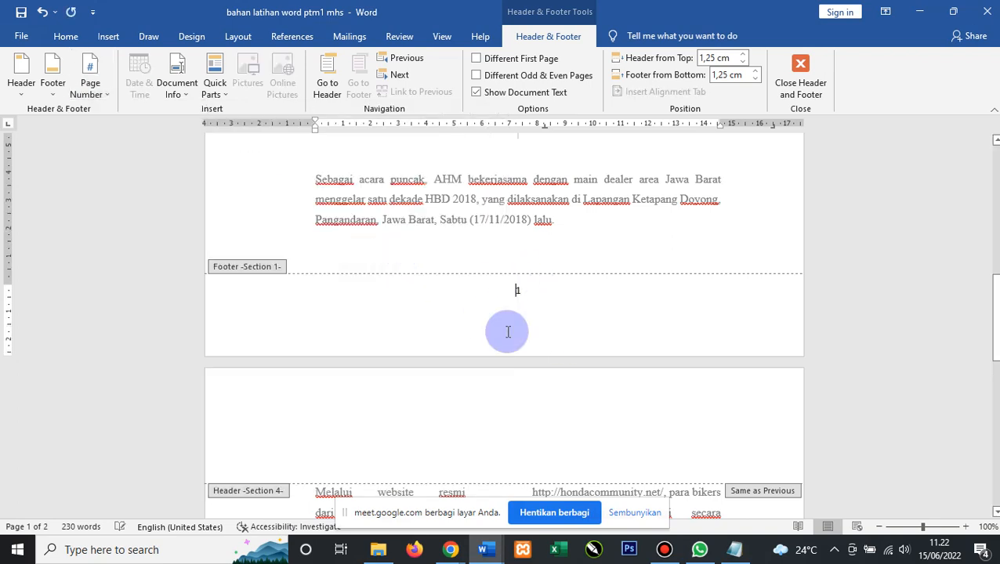
pyautogui.click(801, 75)
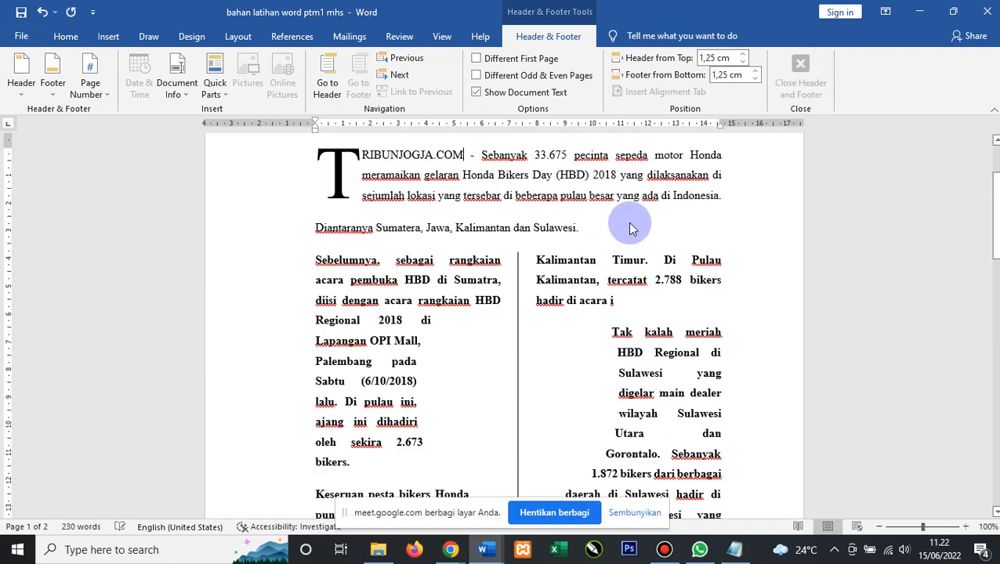
pyautogui.scroll(-10, 579, 255)
pyautogui.scroll(-3, 547, 211)
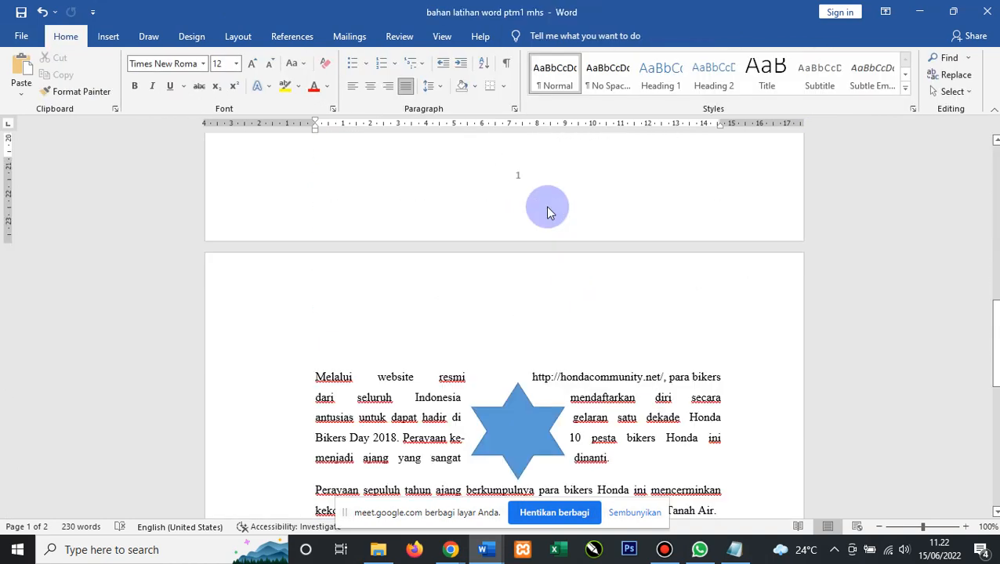
pyautogui.scroll(2, 541, 235)
pyautogui.scroll(-12, 533, 255)
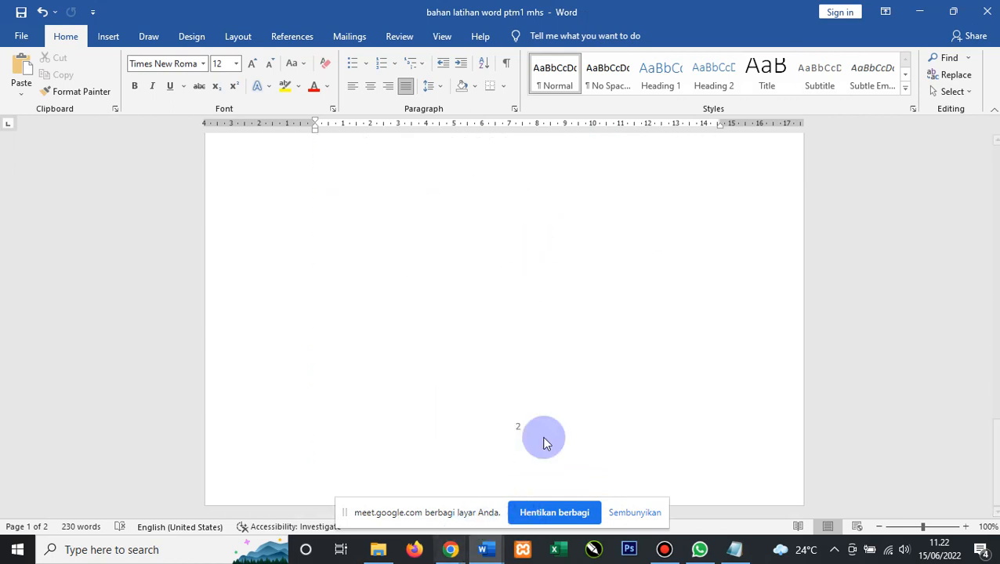
pyautogui.click(504, 417)
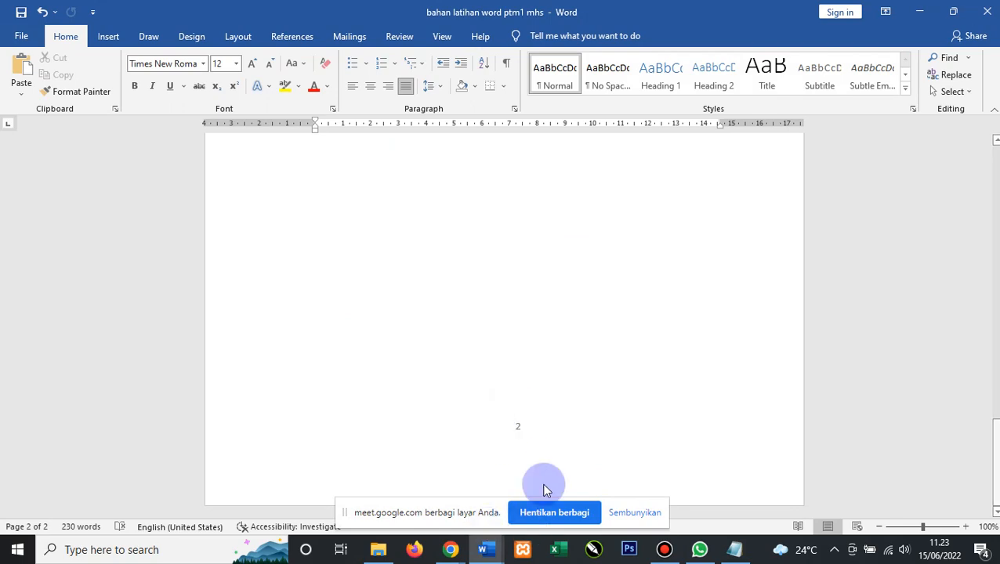
pyautogui.scroll(8, 536, 380)
pyautogui.scroll(5, 537, 381)
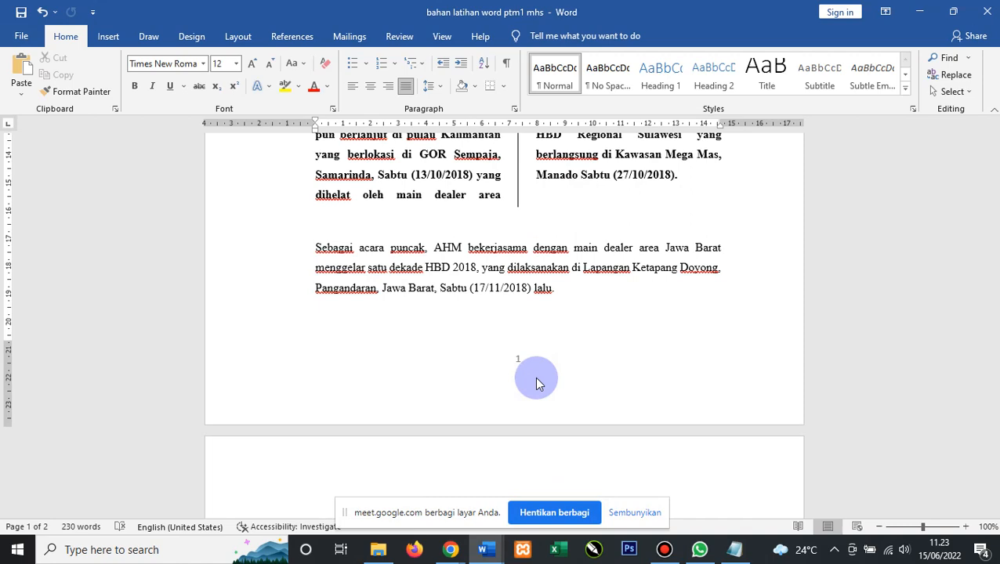
pyautogui.scroll(8, 514, 337)
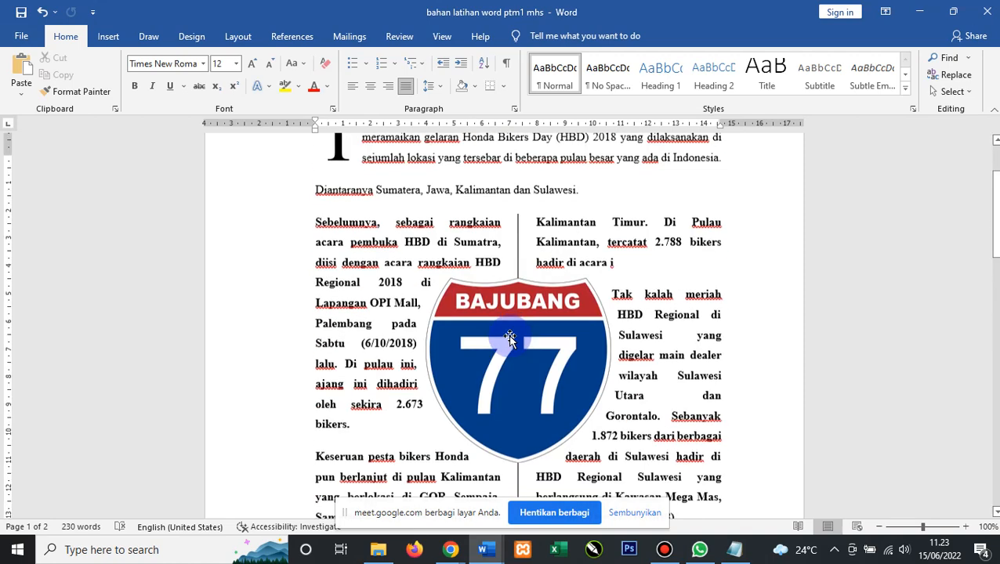
pyautogui.scroll(3, 511, 337)
# Open footer editing and place the cursor in page 1's footer number.
pyautogui.click(389, 201)
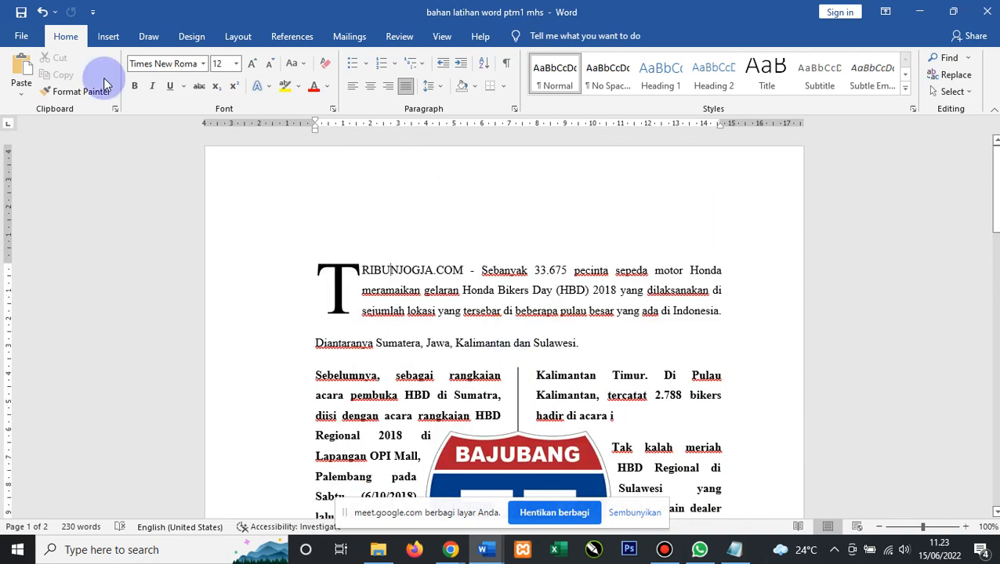
pyautogui.click(109, 39)
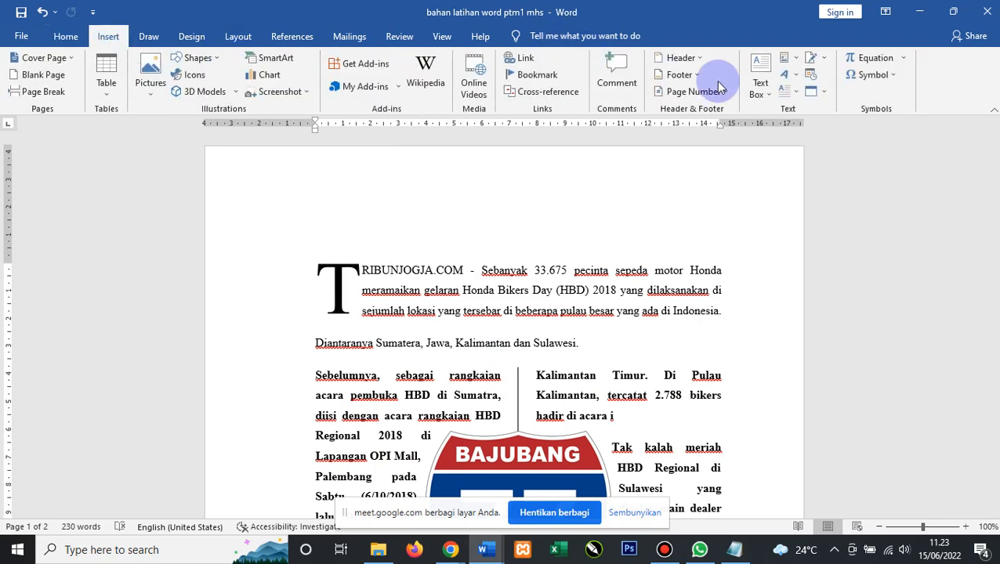
pyautogui.click(690, 76)
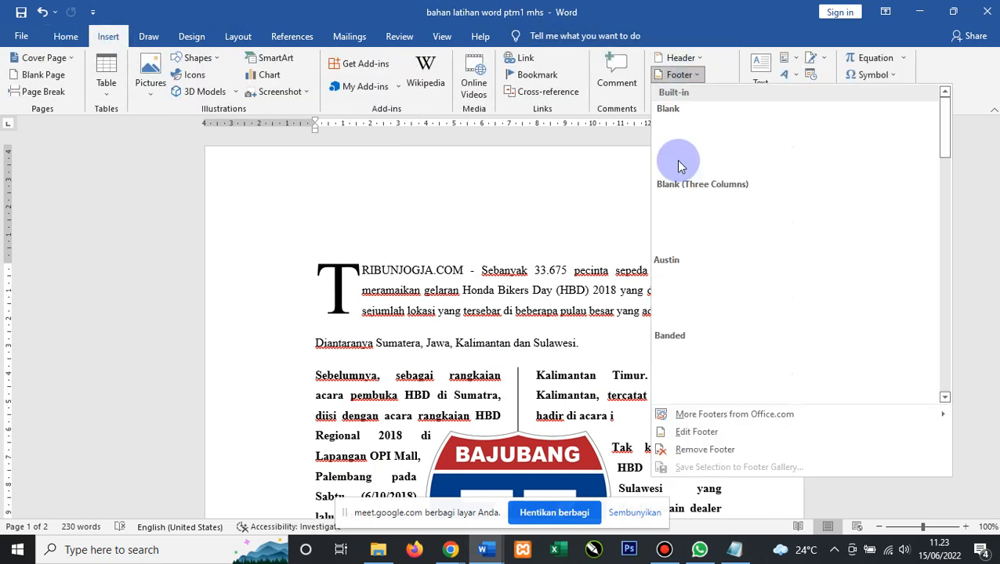
pyautogui.click(695, 433)
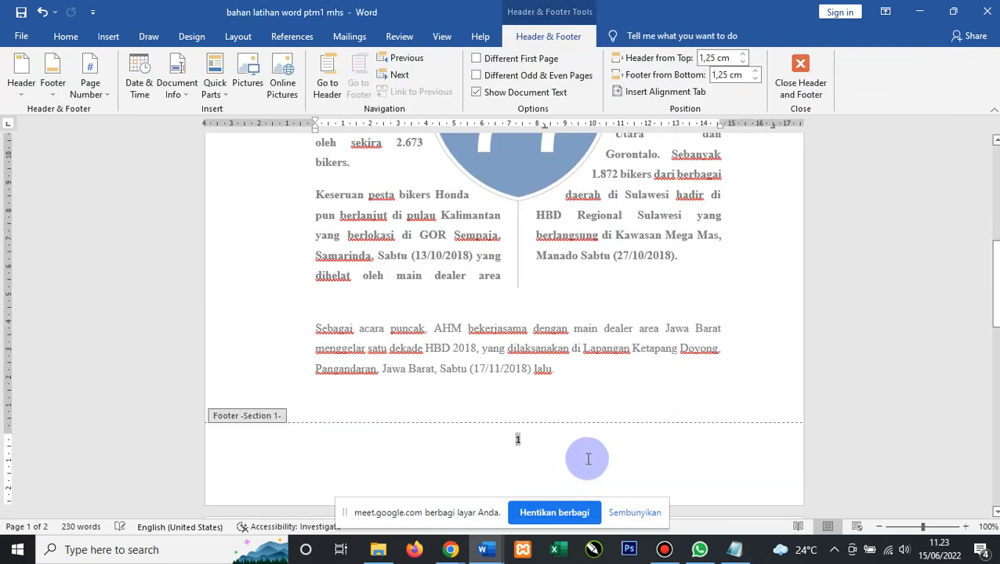
pyautogui.scroll(-2, 543, 423)
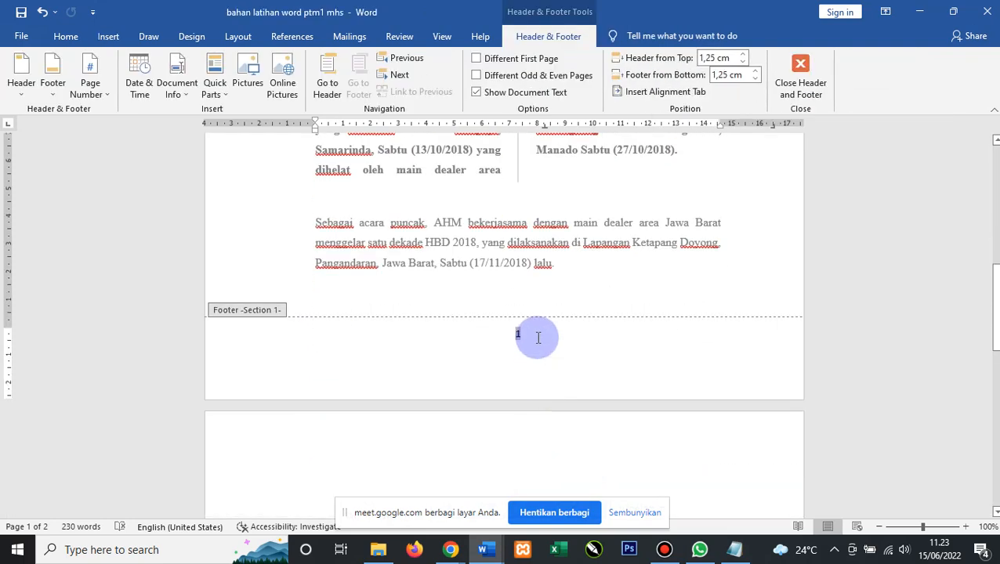
pyautogui.scroll(10, 538, 337)
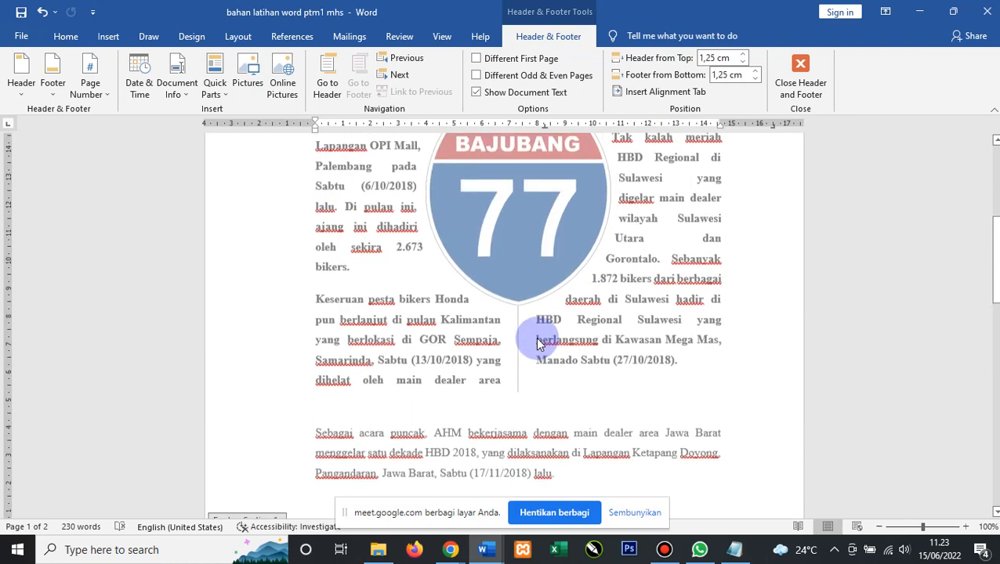
pyautogui.scroll(-3, 489, 206)
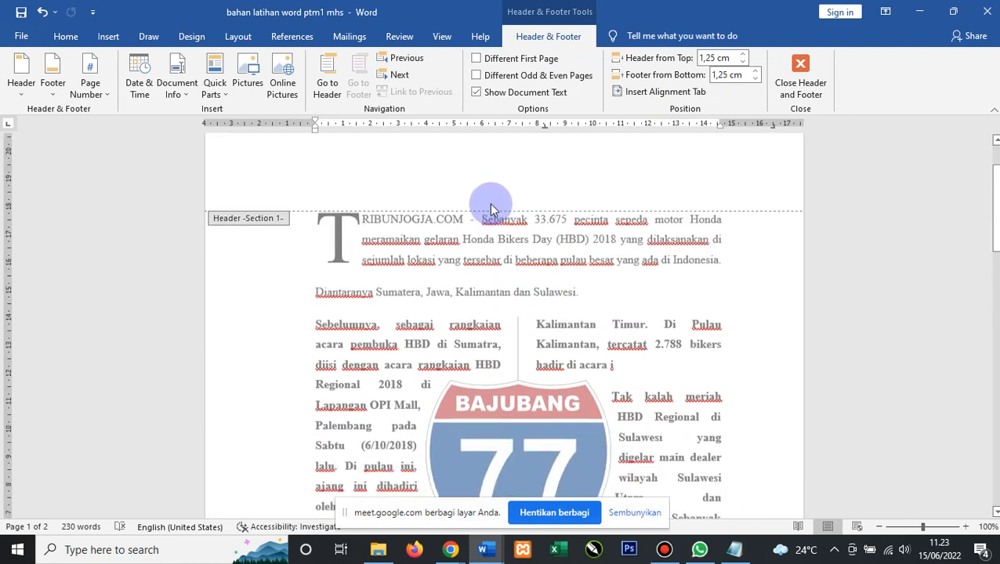
pyautogui.scroll(3, 492, 191)
pyautogui.scroll(-10, 495, 211)
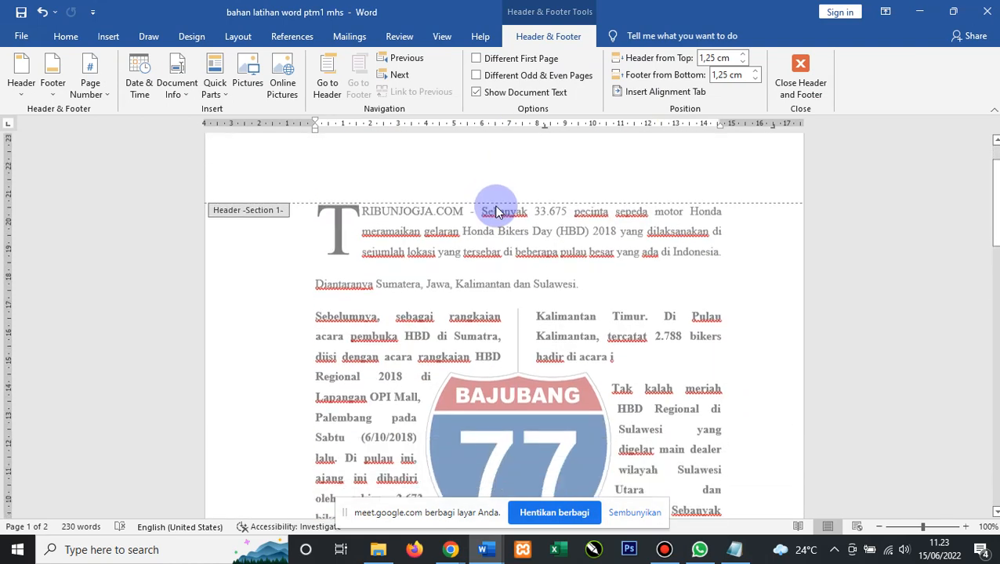
pyautogui.scroll(-3, 495, 231)
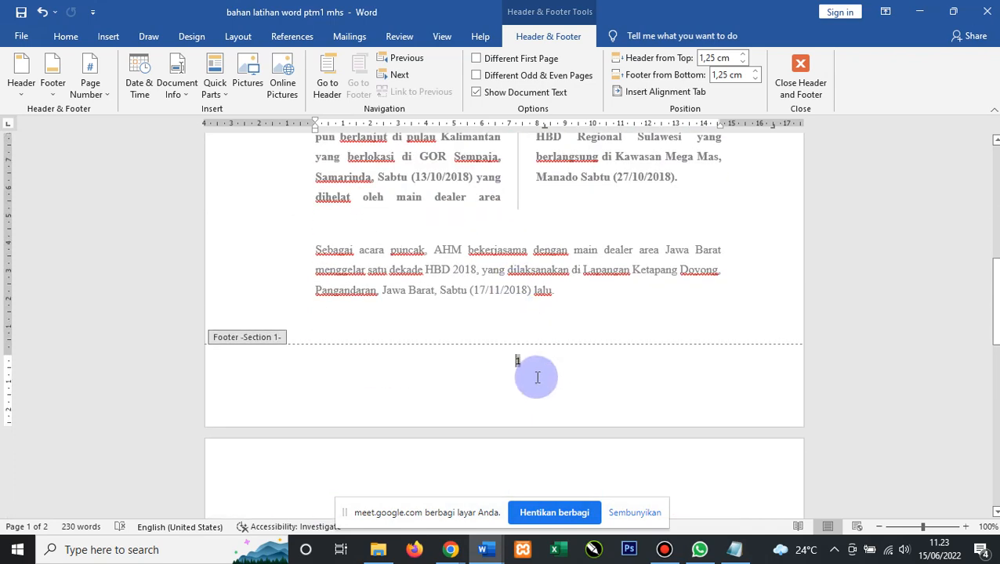
pyautogui.click(517, 361)
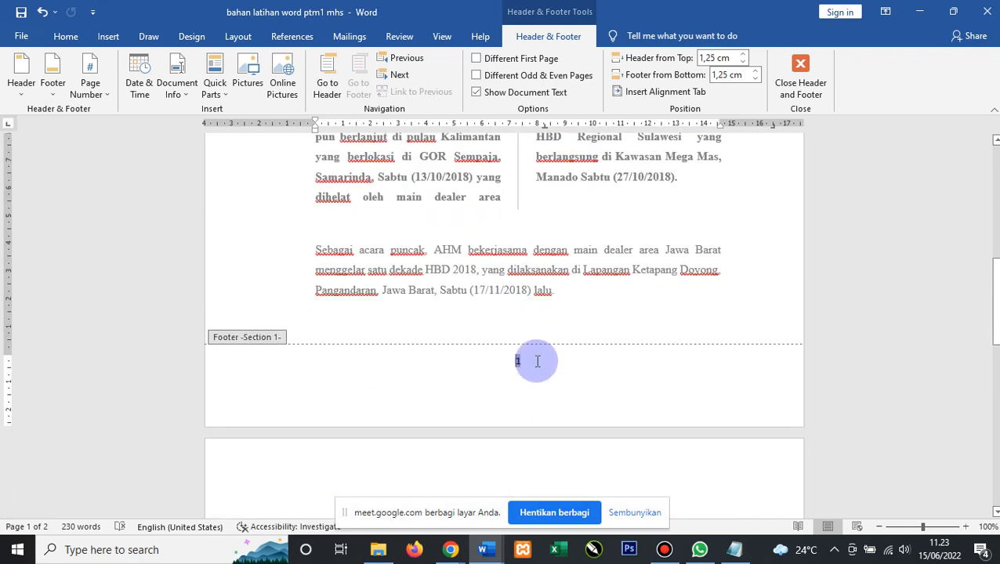
# Turn on Different First Page and insert a Plain Number 2 bottom-of-page number.
pyautogui.click(477, 59)
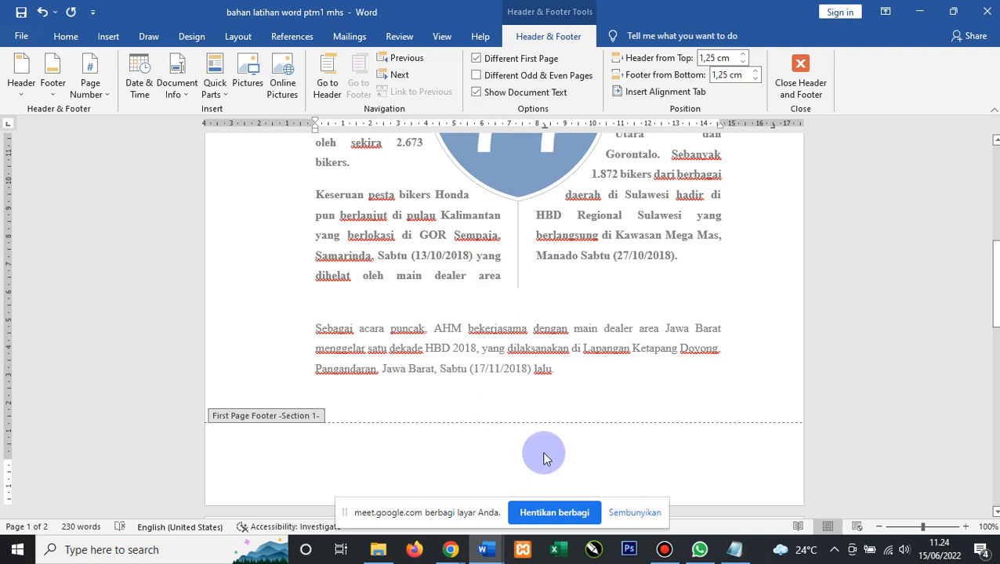
pyautogui.click(89, 77)
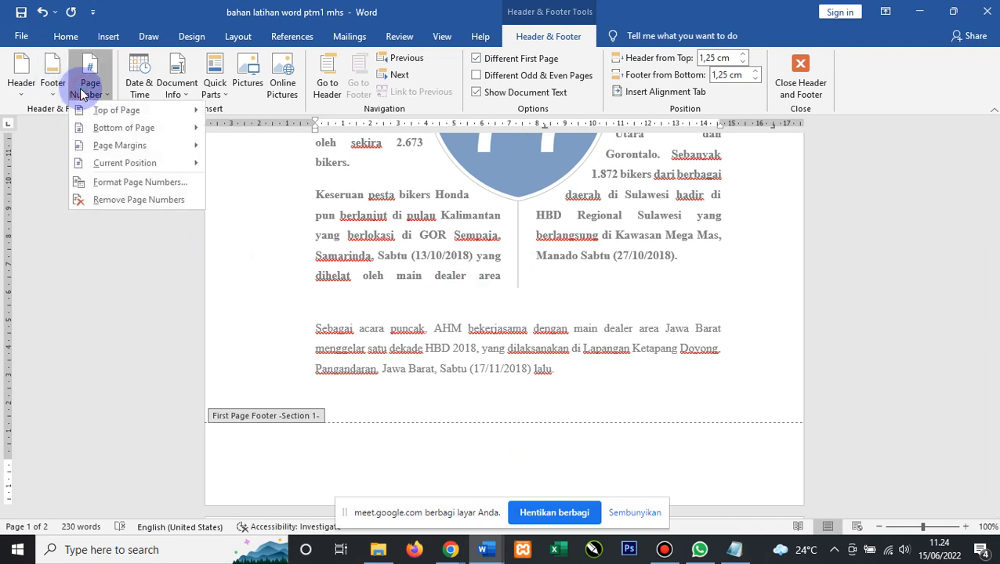
pyautogui.moveTo(196, 127)
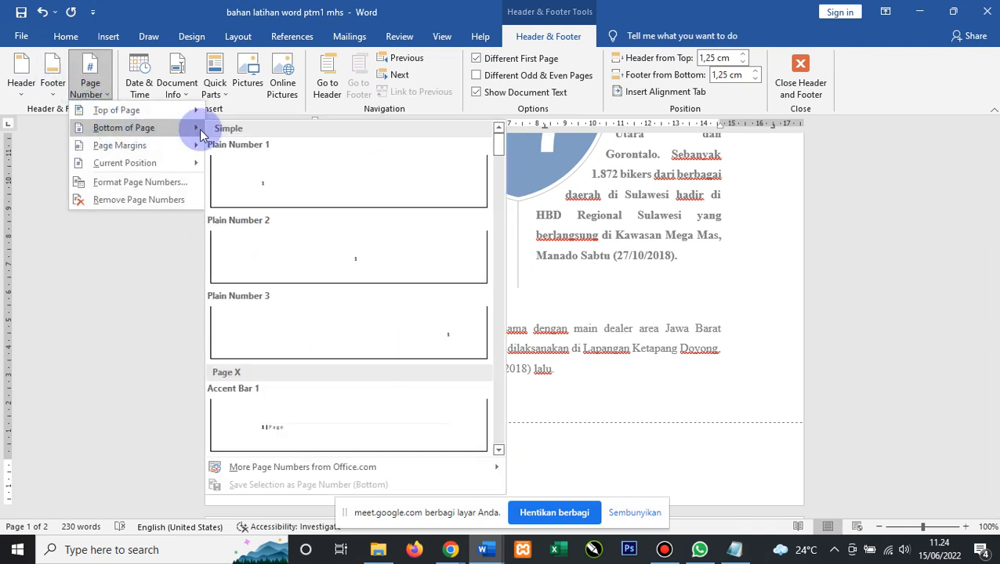
pyautogui.click(346, 263)
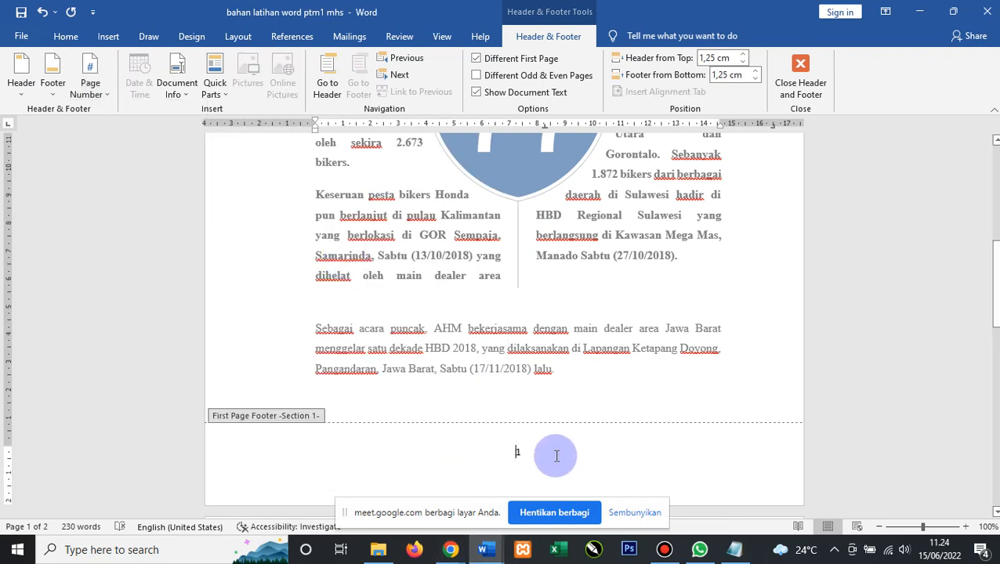
# Delete the page number 2 from page 2's footer.
pyautogui.scroll(-3, 577, 392)
pyautogui.scroll(-10, 577, 392)
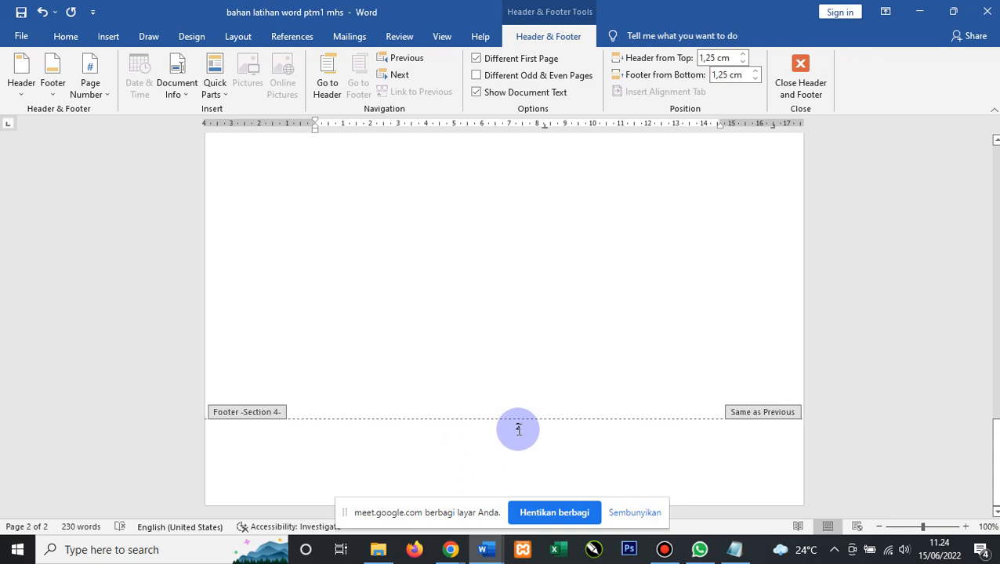
pyautogui.scroll(3, 615, 252)
pyautogui.scroll(4, 618, 254)
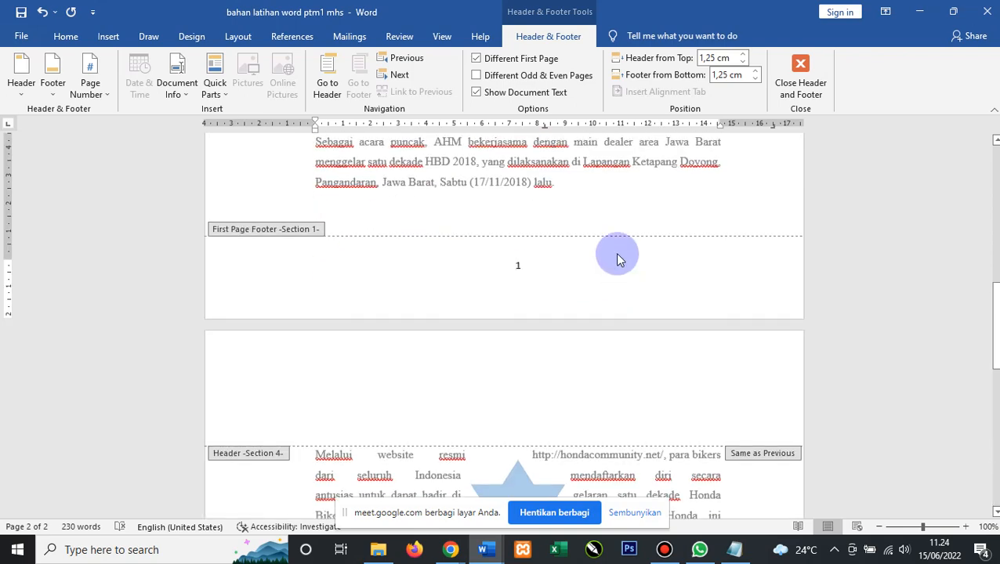
pyautogui.scroll(-1, 619, 253)
pyautogui.scroll(-5, 572, 321)
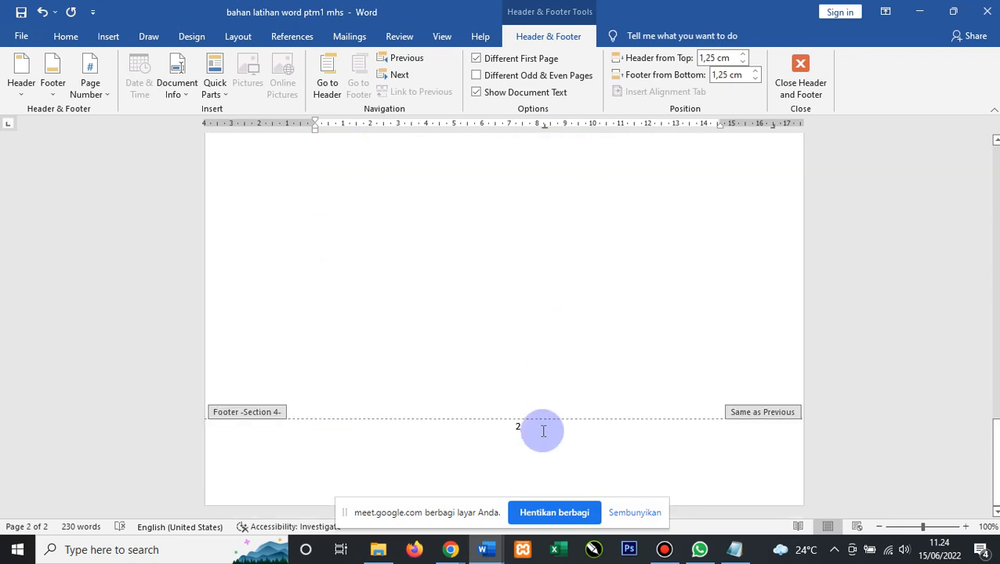
pyautogui.click(543, 431)
pyautogui.press('BackSpace')
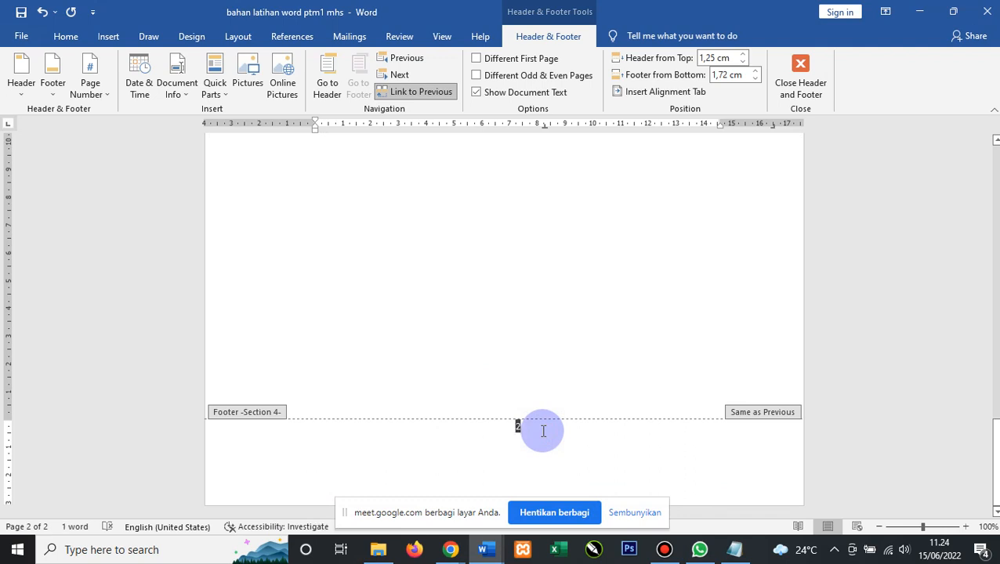
pyautogui.press('BackSpace')
# Add a Plain Number 3 top-right page number to page 2's header and close editing.
pyautogui.scroll(4, 545, 438)
pyautogui.scroll(12, 541, 430)
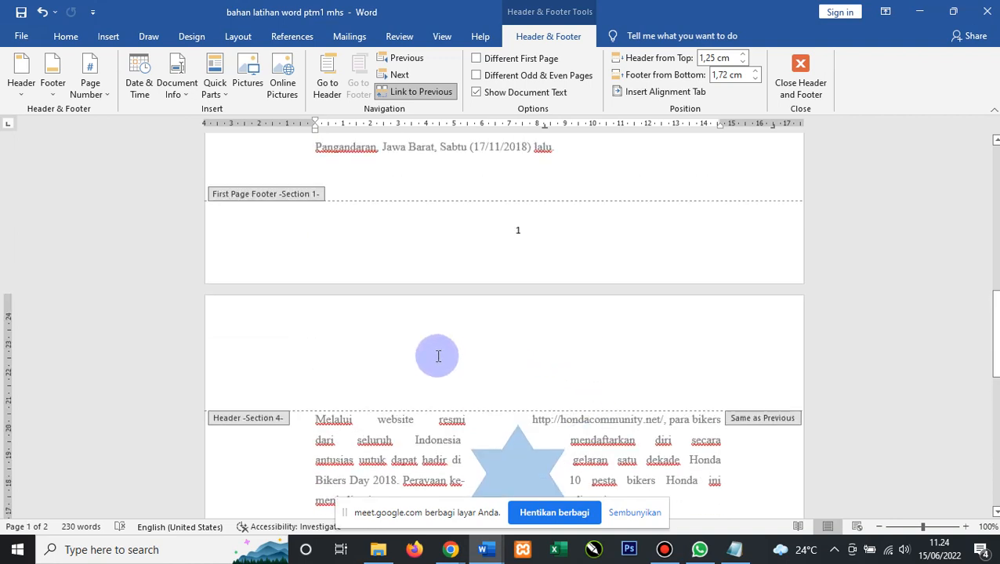
pyautogui.click(716, 356)
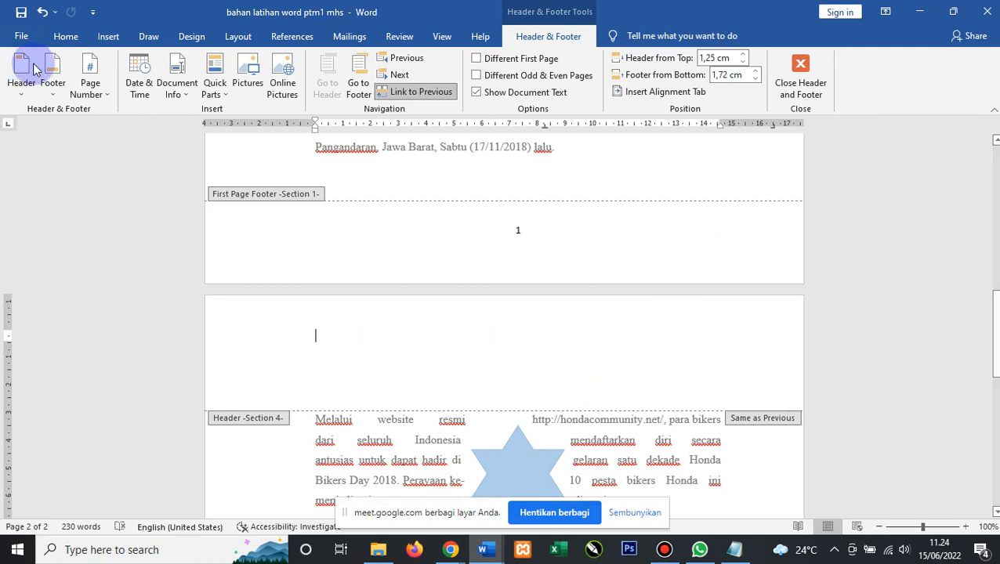
pyautogui.click(89, 85)
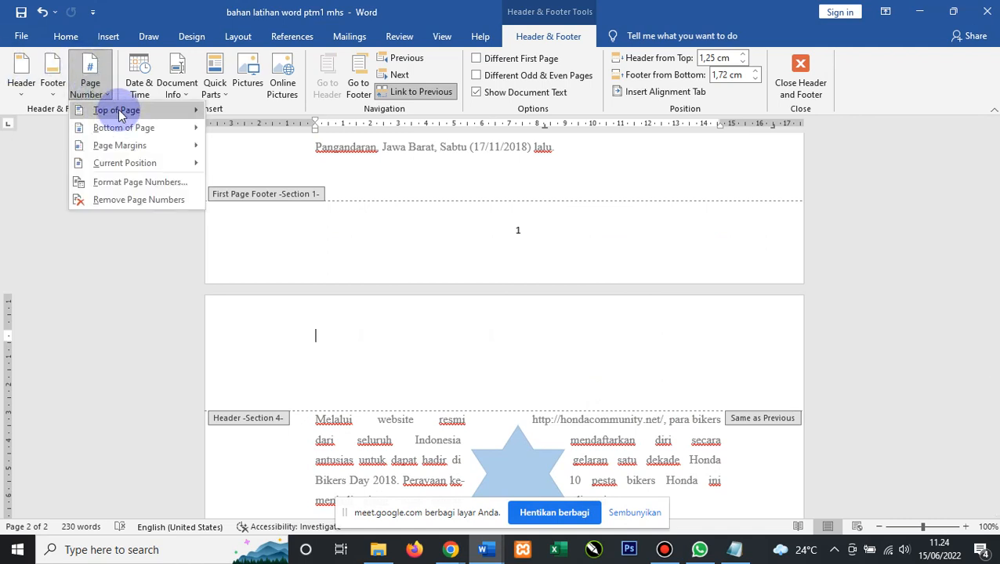
pyautogui.moveTo(114, 114)
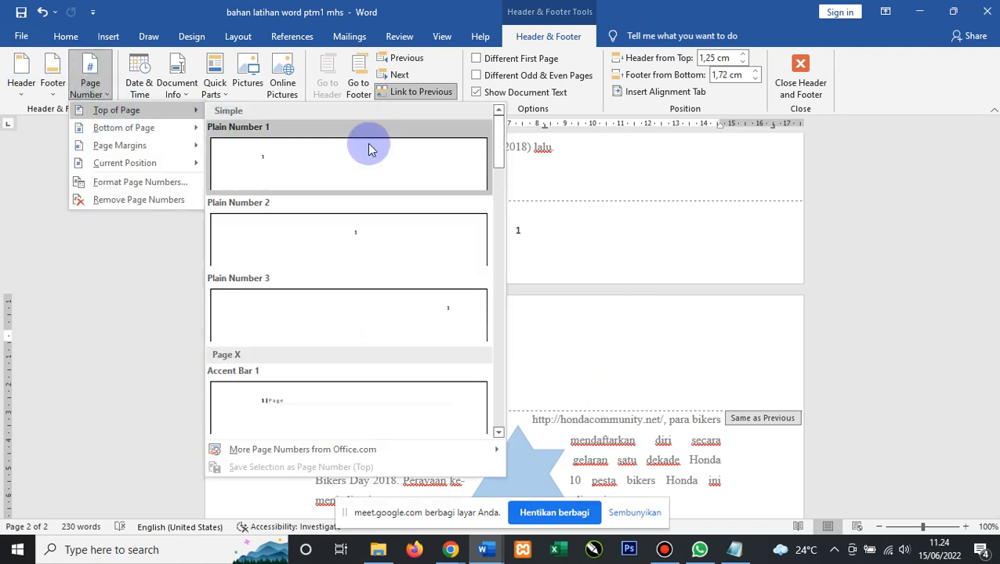
pyautogui.click(459, 321)
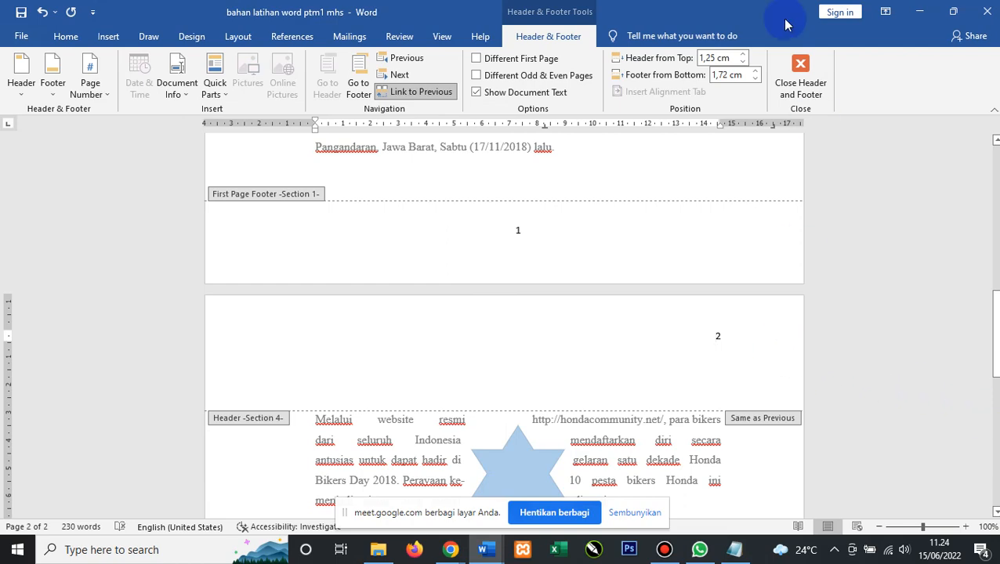
pyautogui.click(803, 71)
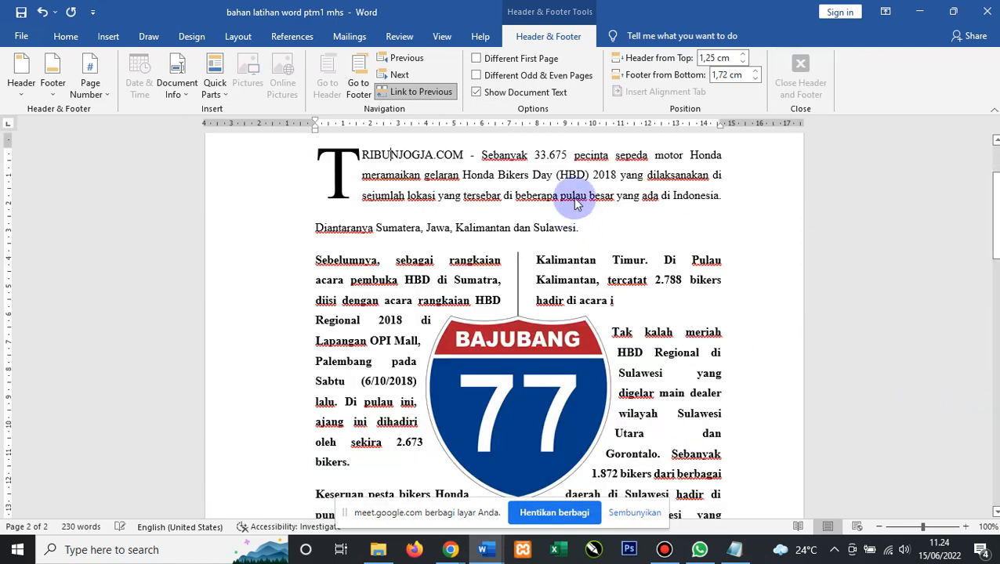
# Add empty lines after the last paragraph until blank pages 3 and 4 appear.
pyautogui.scroll(-10, 538, 303)
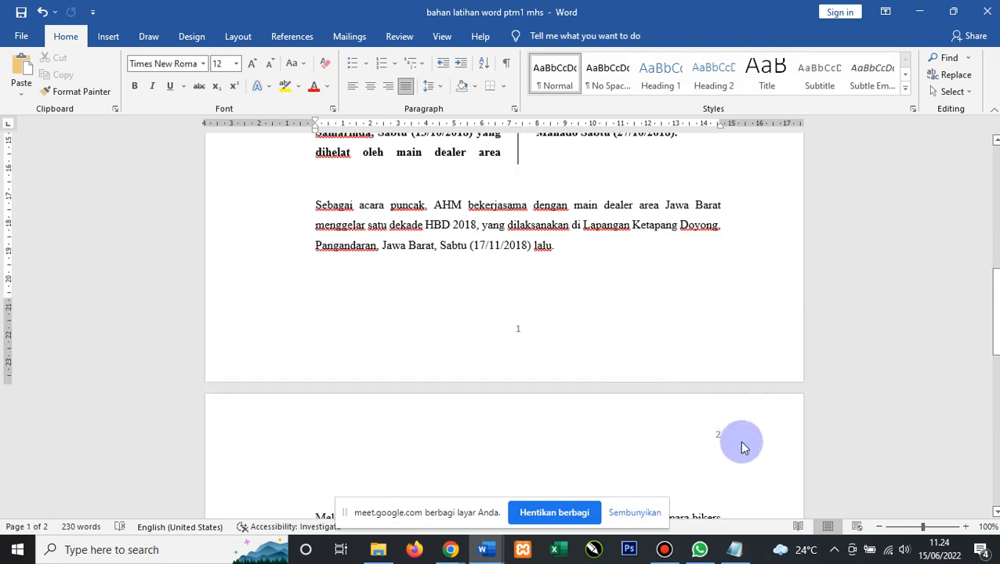
pyautogui.scroll(-3, 716, 413)
pyautogui.scroll(-3, 627, 342)
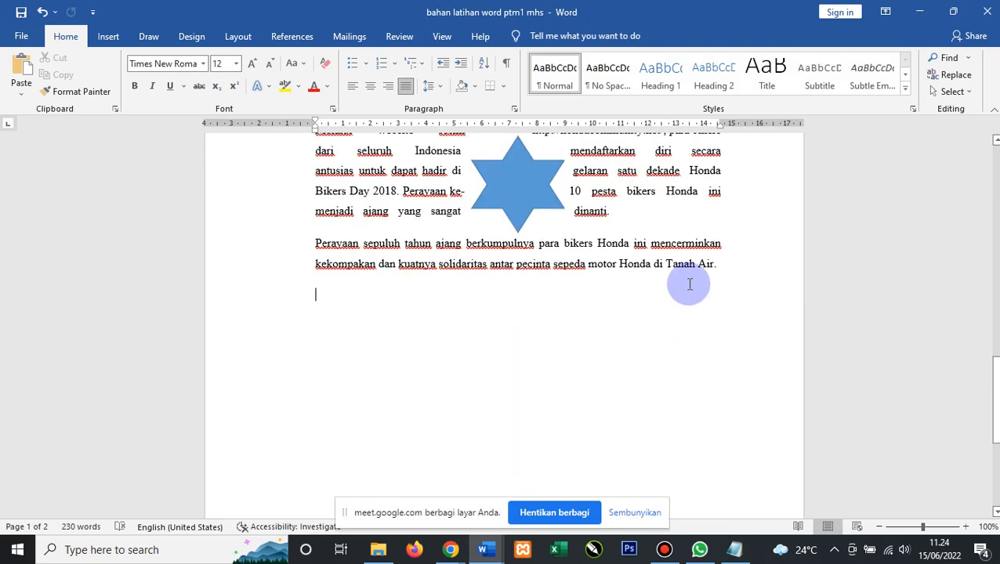
pyautogui.press('Return')
pyautogui.press('Return')
pyautogui.press('Return')
pyautogui.press('Return')
pyautogui.press('Return')
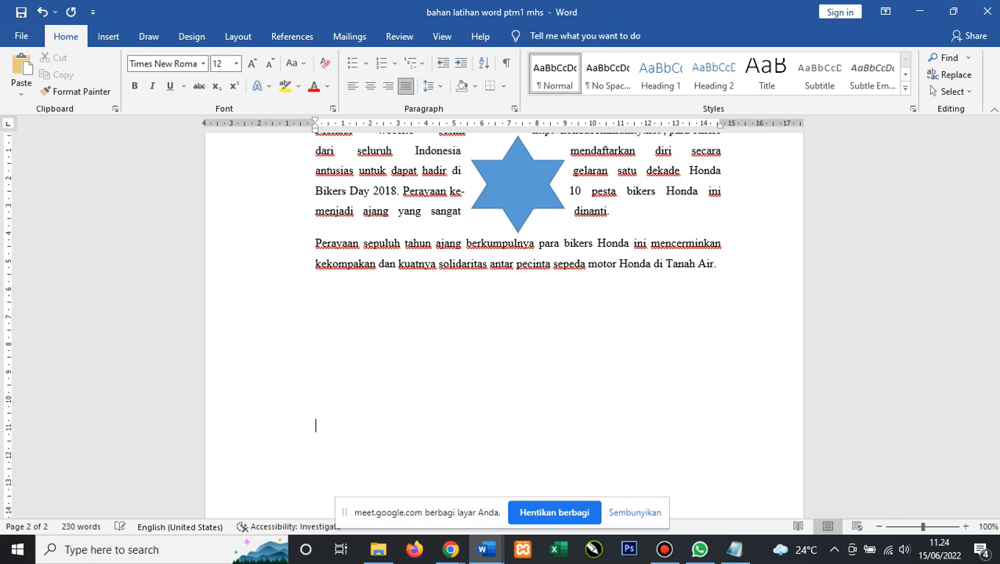
pyautogui.press('Return')
pyautogui.press('Return')
pyautogui.press('Return')
pyautogui.press('Return')
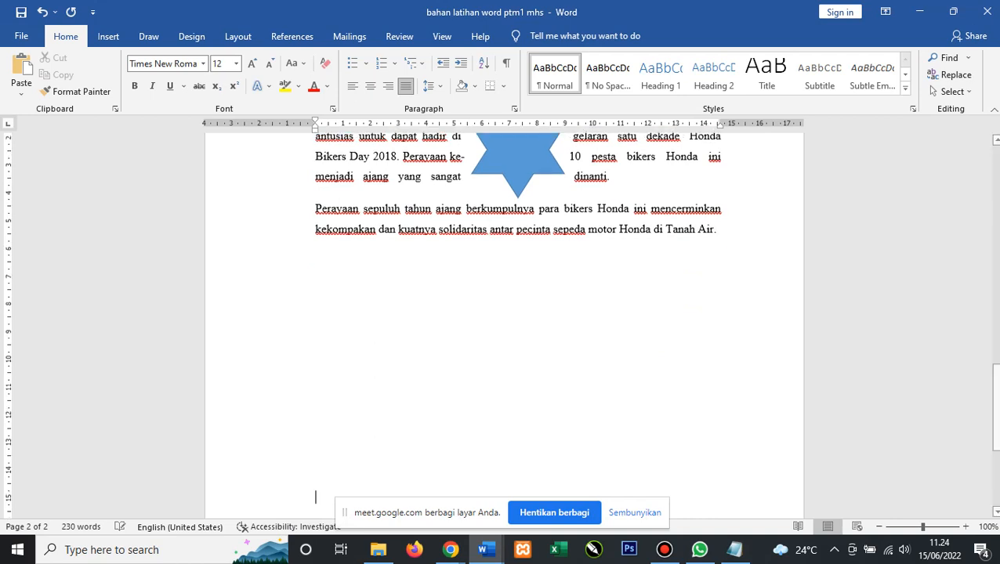
pyautogui.press('Return')
pyautogui.press('Return')
pyautogui.press('Return')
pyautogui.press('Return')
pyautogui.press('Return')
pyautogui.press('Return')
pyautogui.press('Return')
pyautogui.press('Return')
pyautogui.press('Return')
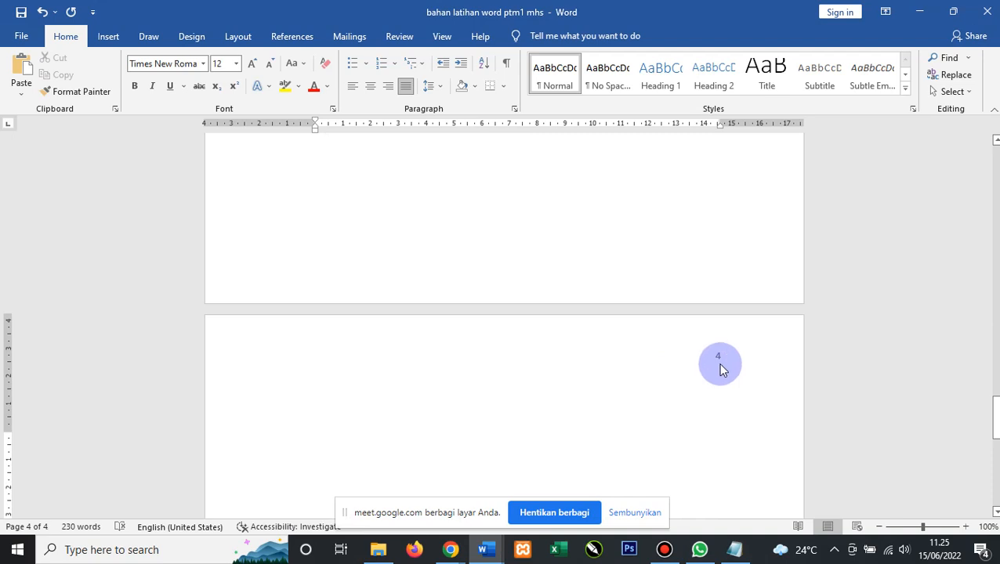
pyautogui.scroll(3, 721, 364)
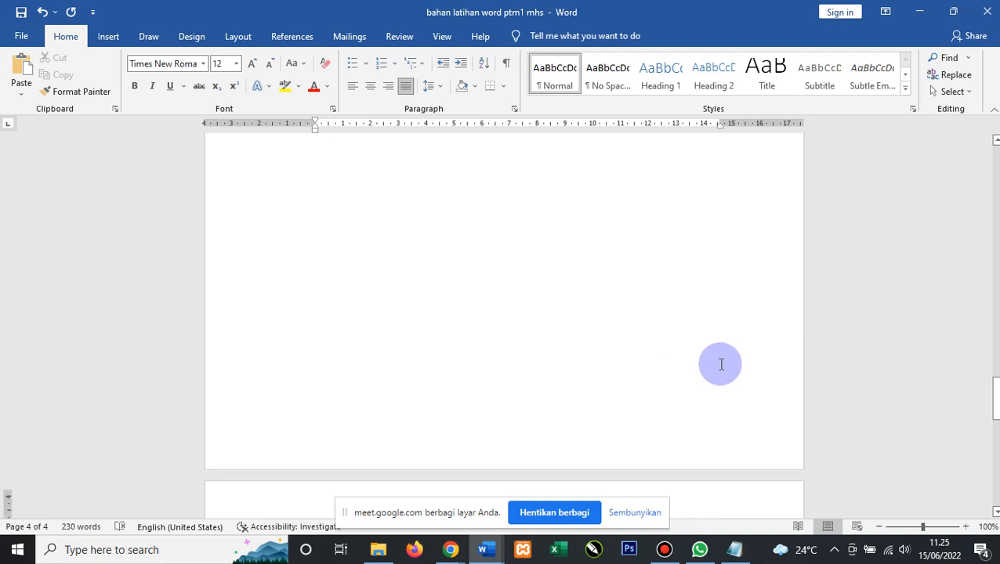
pyautogui.scroll(12, 721, 365)
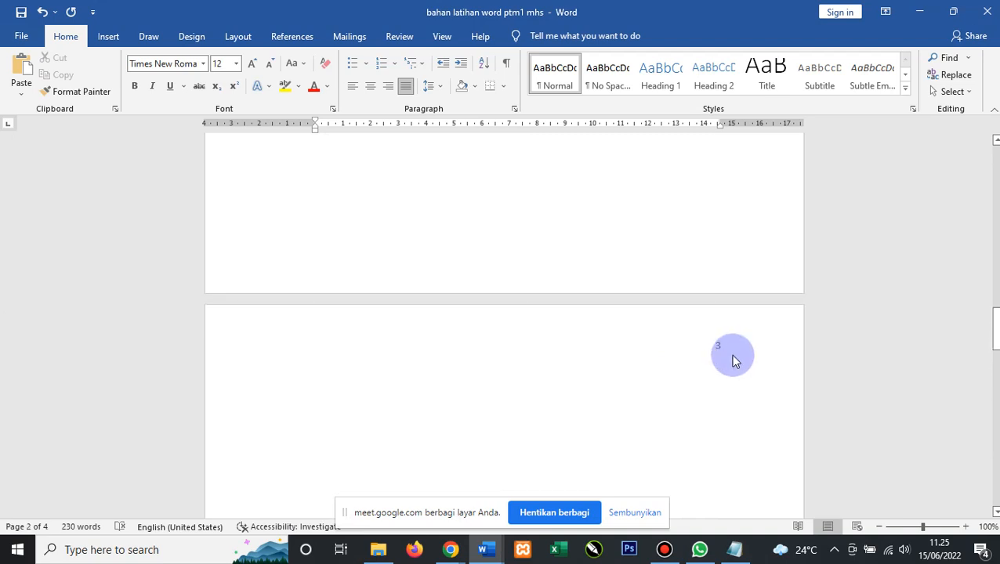
pyautogui.scroll(-13, 725, 356)
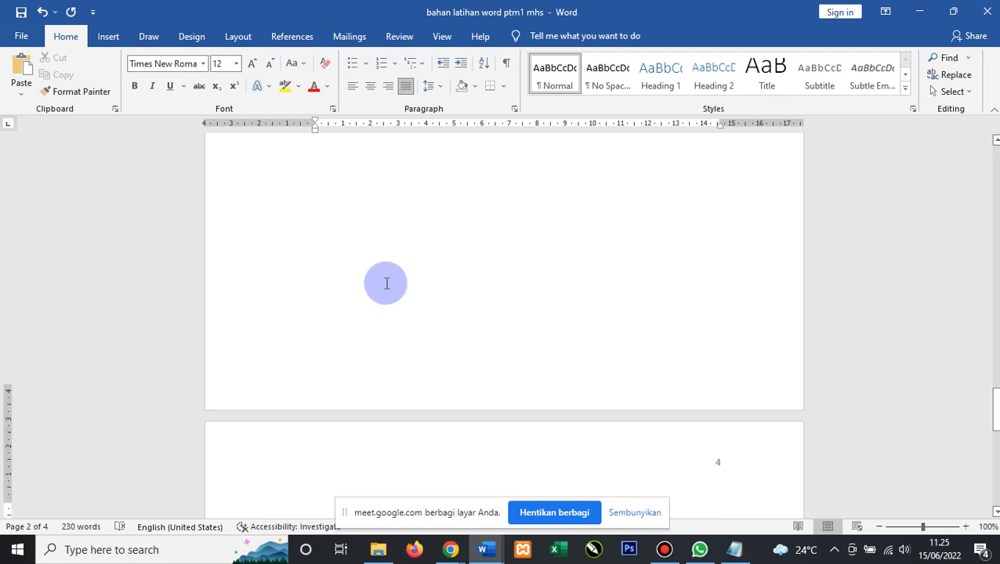
pyautogui.scroll(-1, 386, 283)
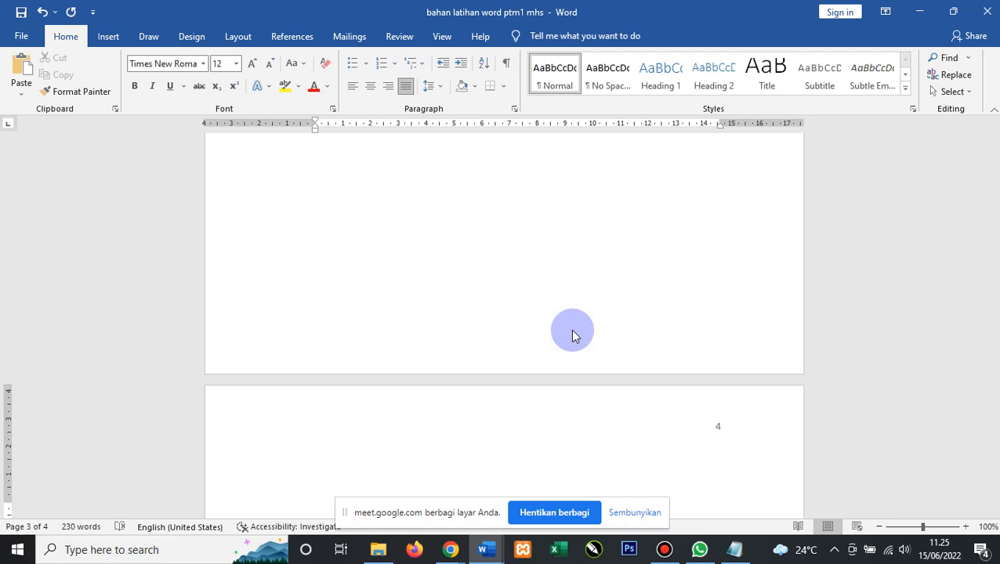
pyautogui.scroll(10, 573, 336)
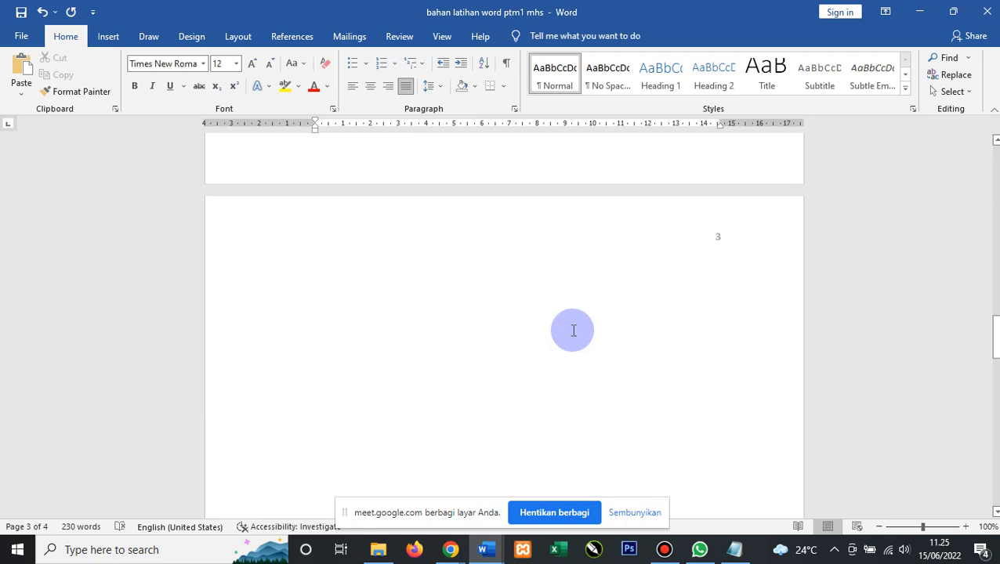
pyautogui.scroll(8, 573, 331)
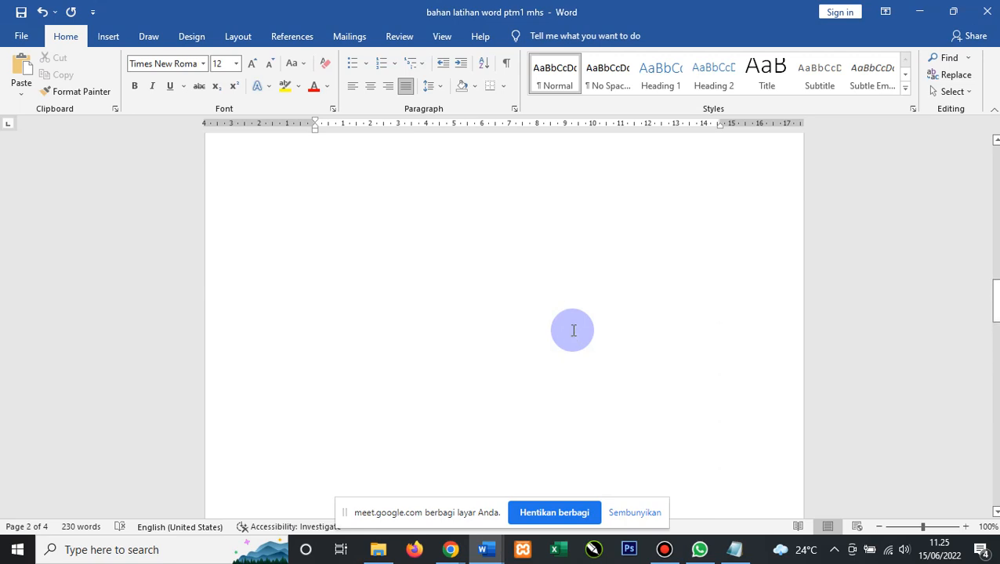
pyautogui.scroll(-5, 576, 329)
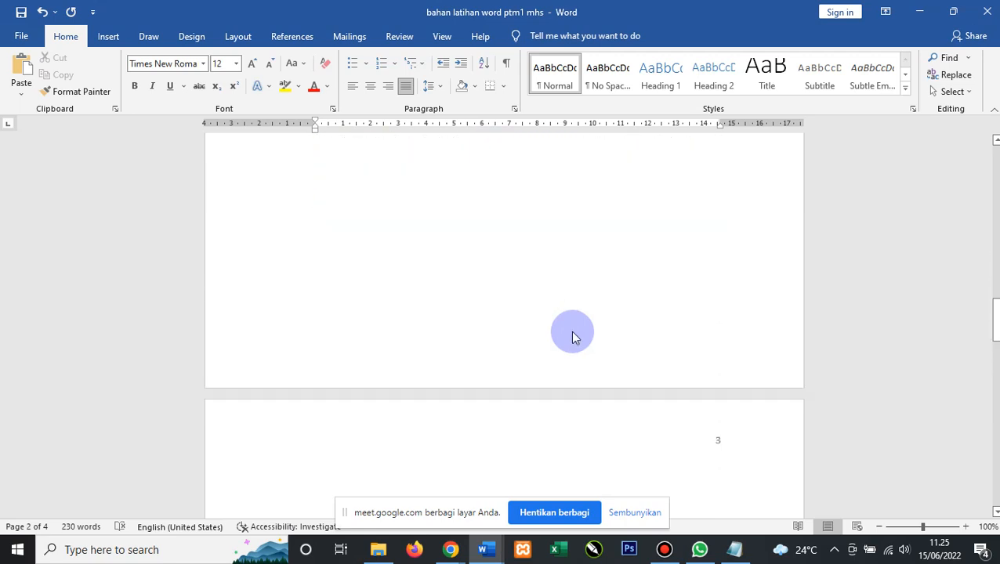
# Insert an empty 4 × 4 table from the table grid at the top of page 3.
pyautogui.click(583, 340)
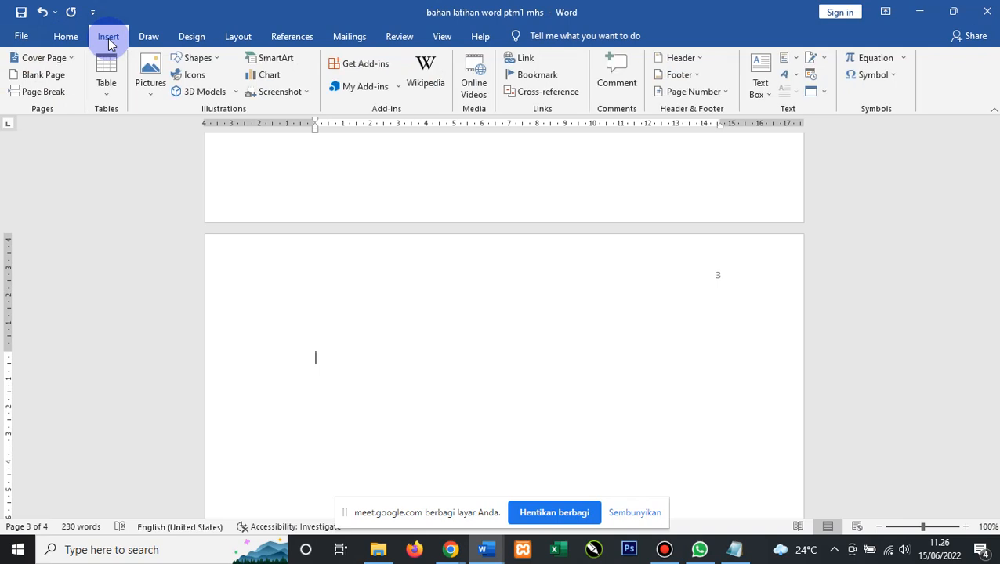
pyautogui.click(107, 102)
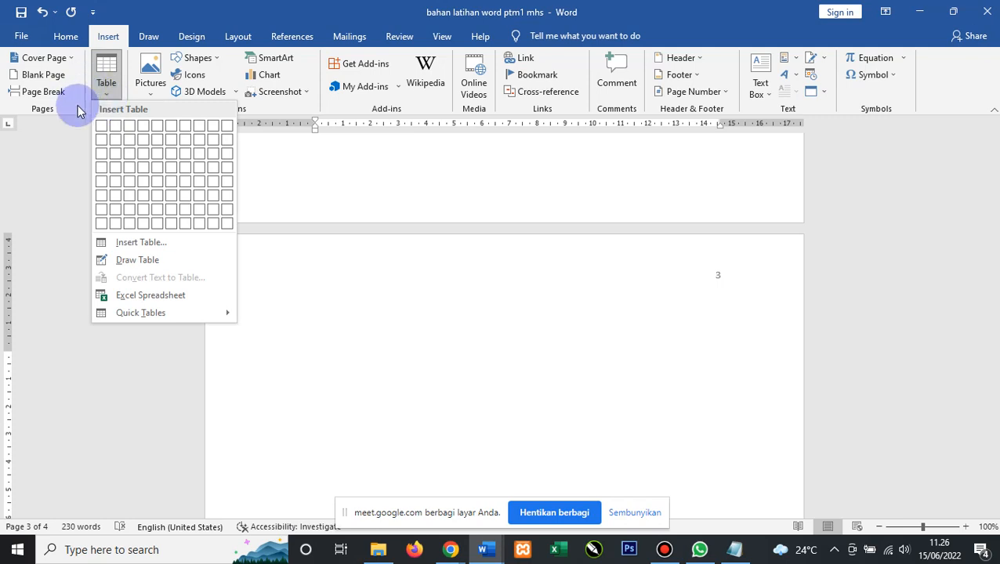
pyautogui.click(146, 179)
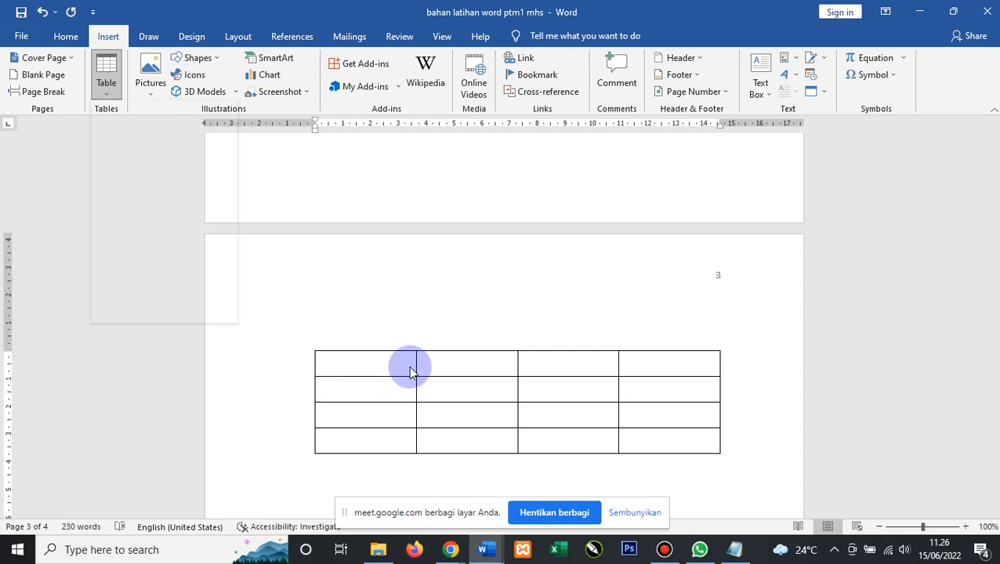
pyautogui.scroll(-4, 378, 293)
pyautogui.click(379, 308)
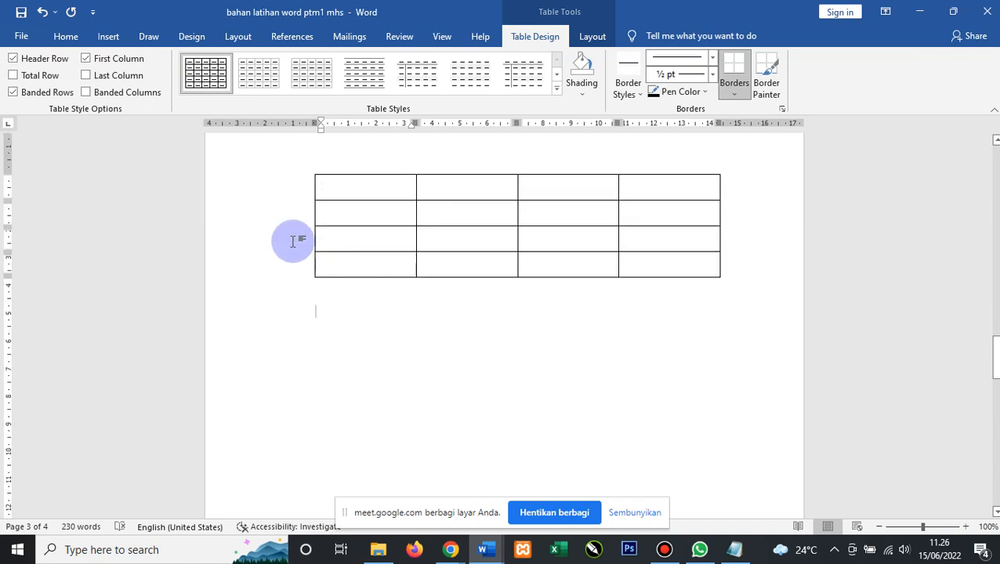
pyautogui.click(107, 36)
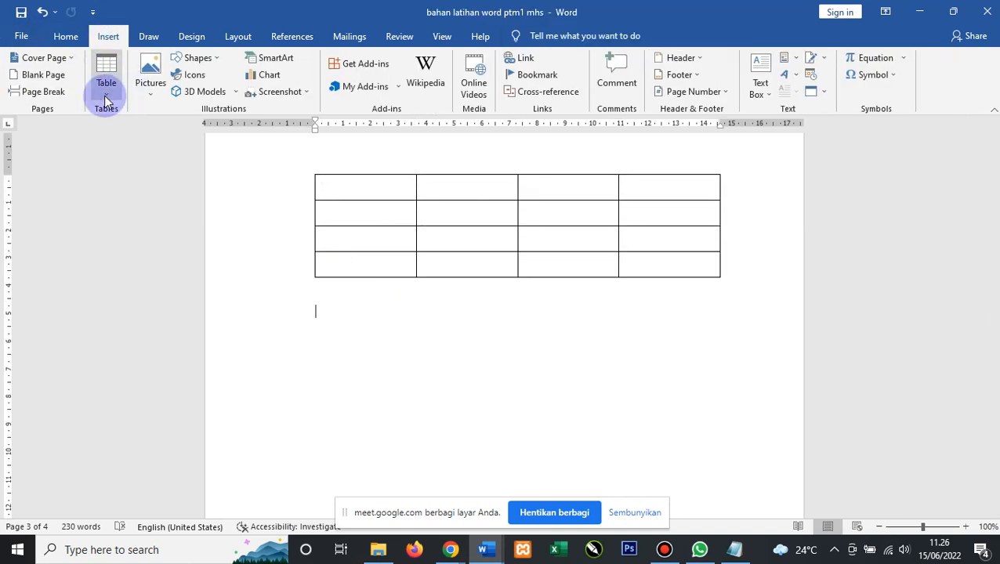
# Insert a second table with 4 columns and 4 rows through the Insert Table dialog.
pyautogui.click(107, 95)
pyautogui.click(145, 241)
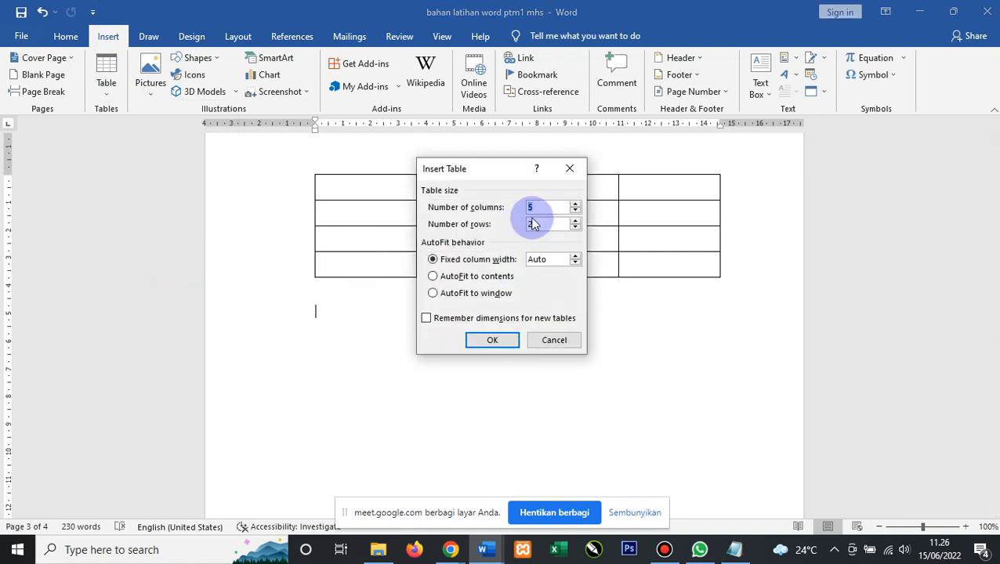
pyautogui.moveTo(511, 175); pyautogui.dragTo(531, 283)
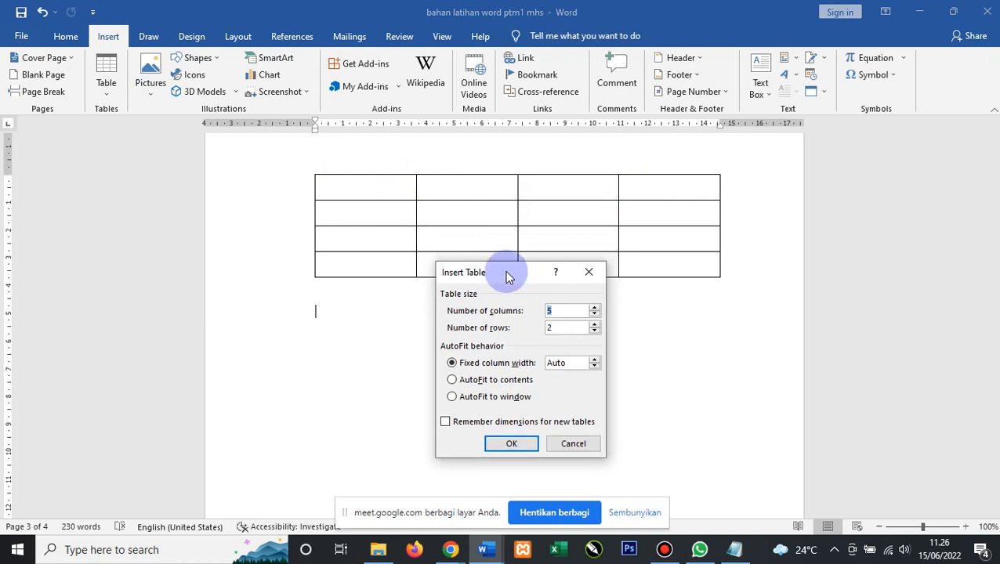
pyautogui.write('4')
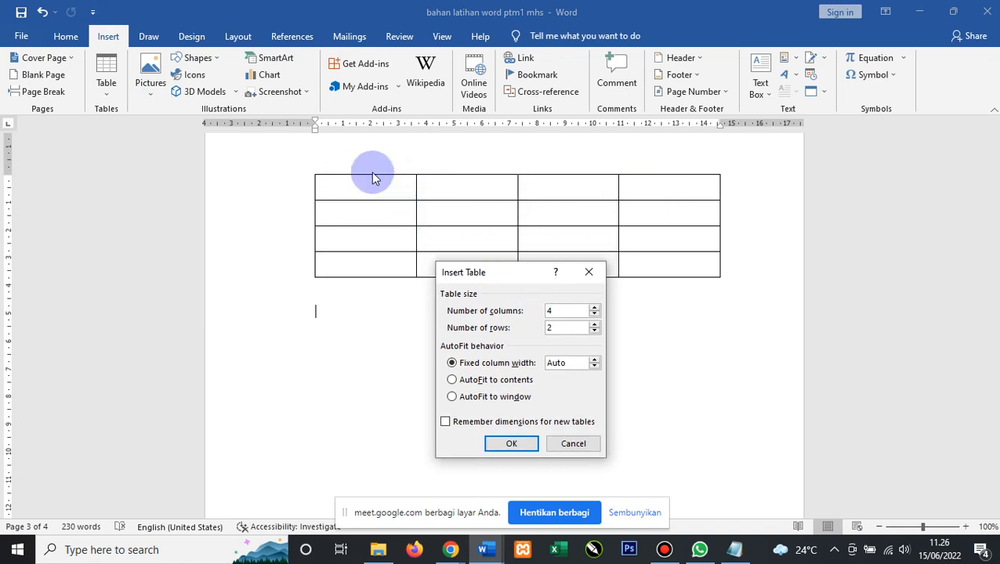
pyautogui.doubleClick(538, 330)
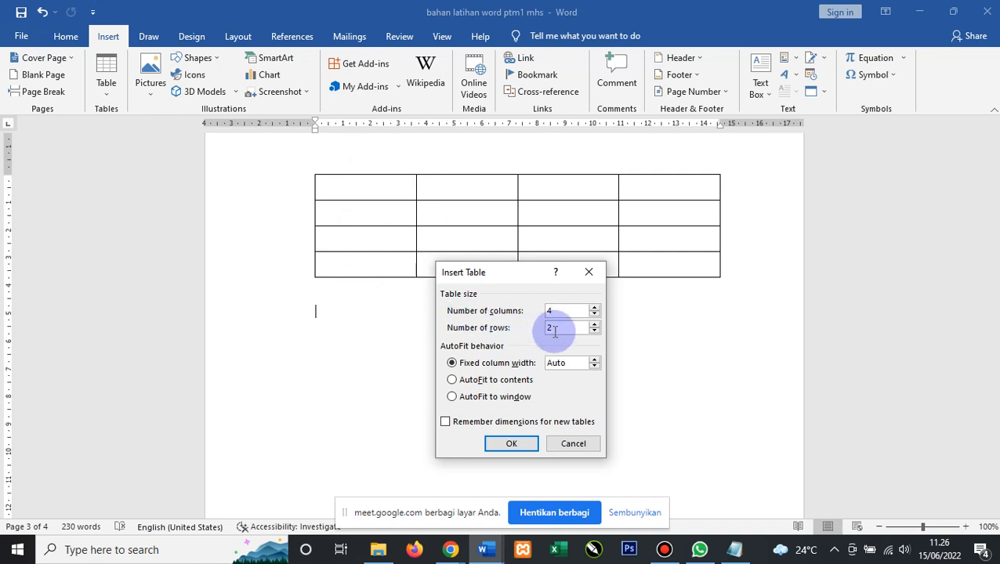
pyautogui.write('4')
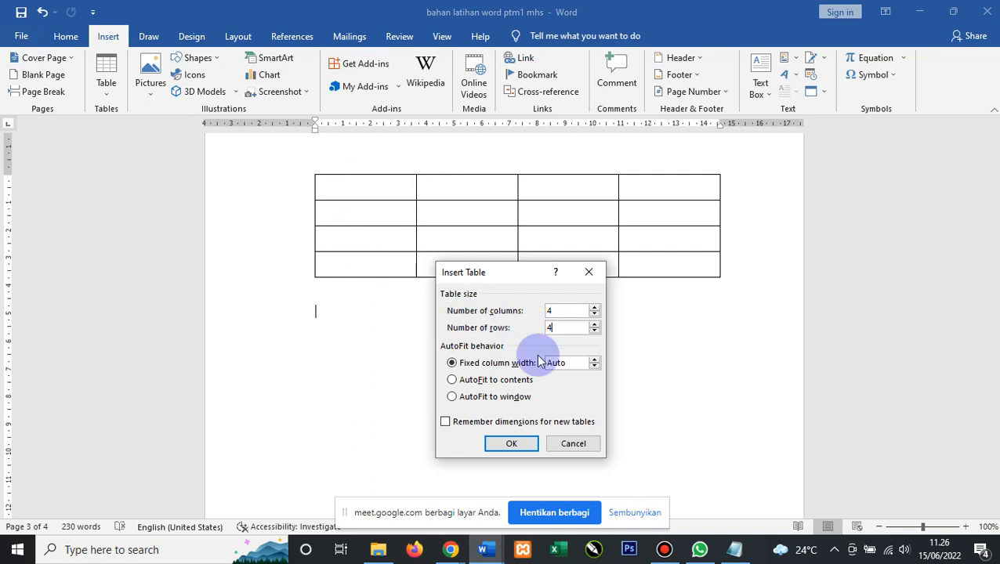
pyautogui.click(519, 447)
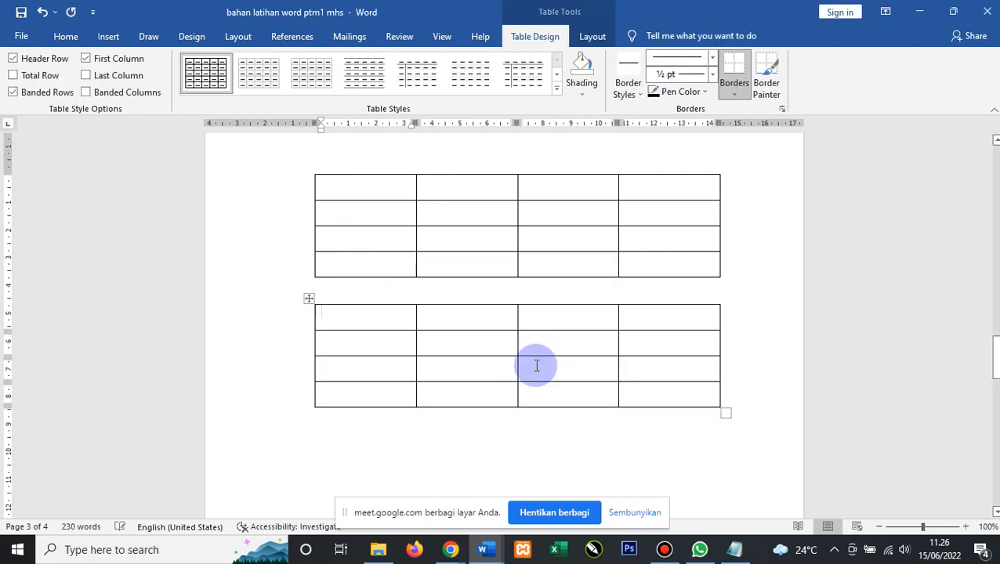
# Add an empty line below the second table and place the cursor there.
pyautogui.scroll(-2, 470, 372)
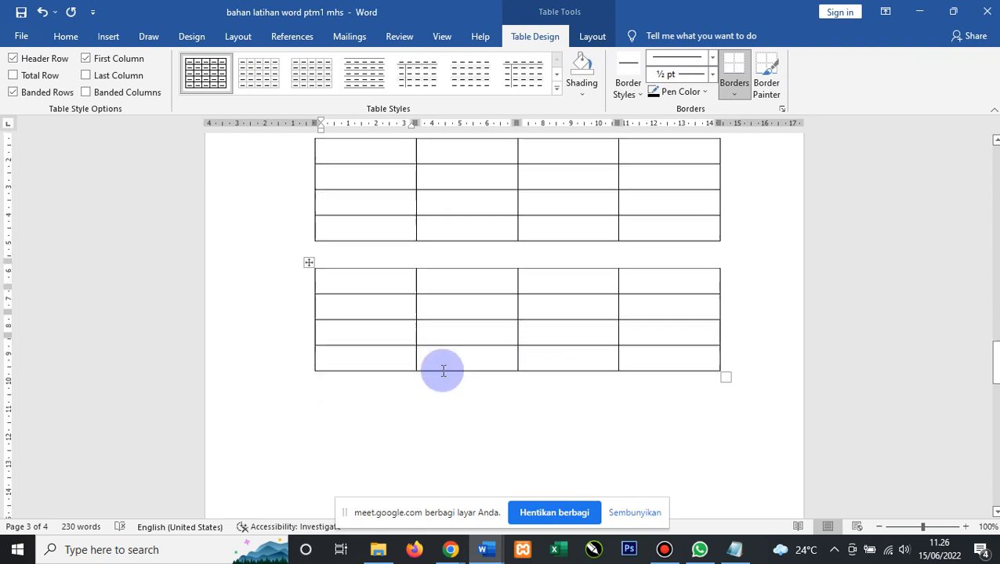
pyautogui.click(409, 351)
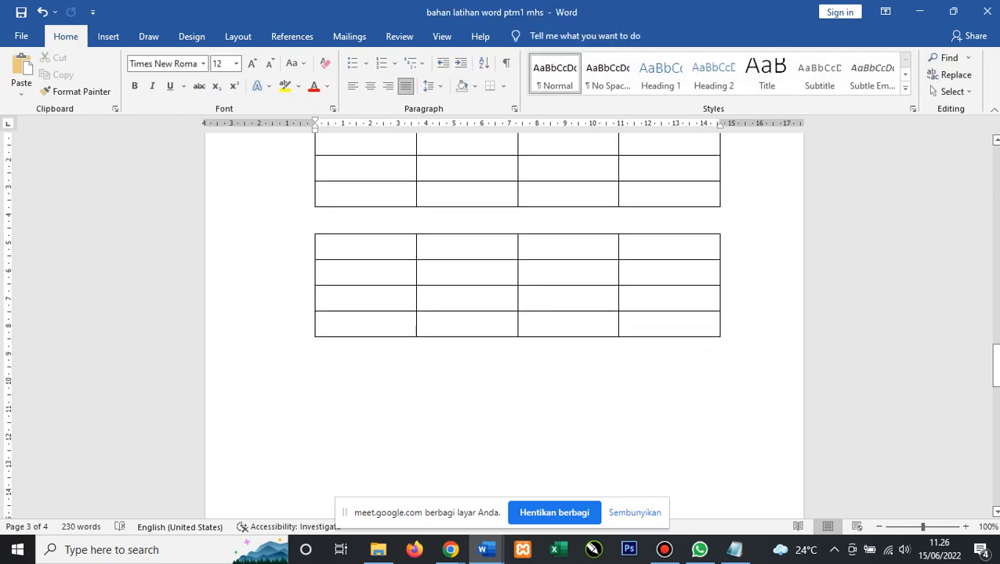
pyautogui.press('Return')
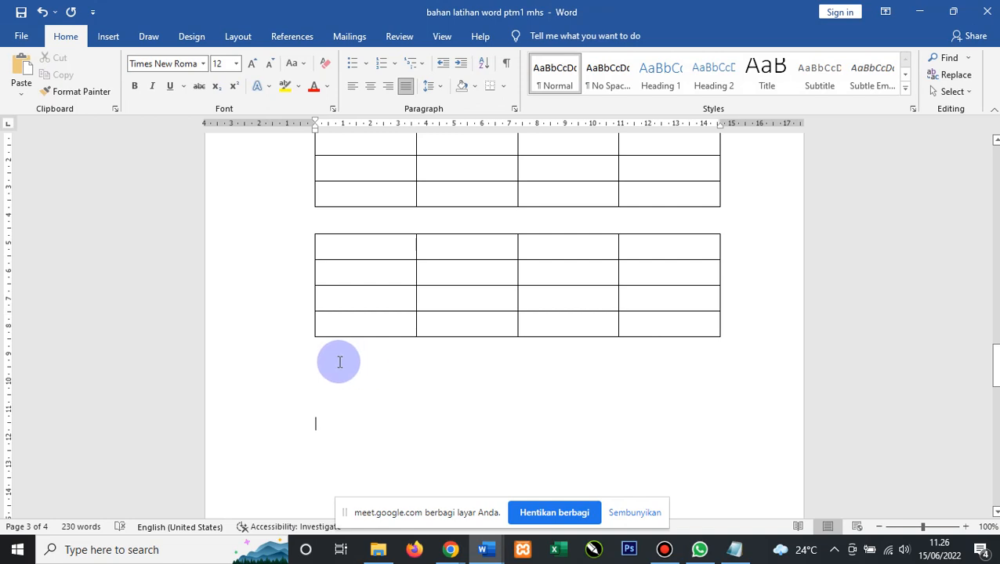
pyautogui.click(330, 371)
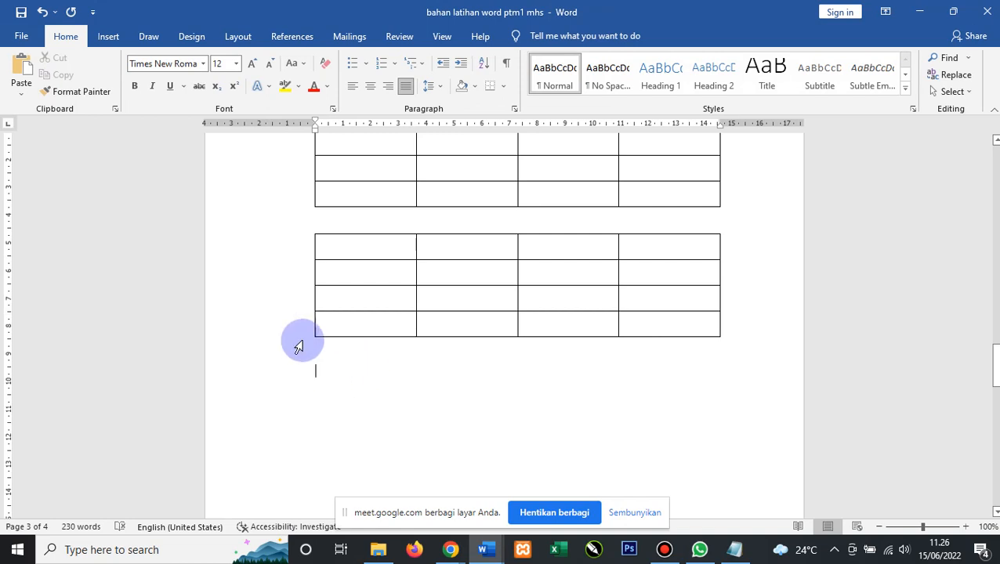
pyautogui.click(109, 37)
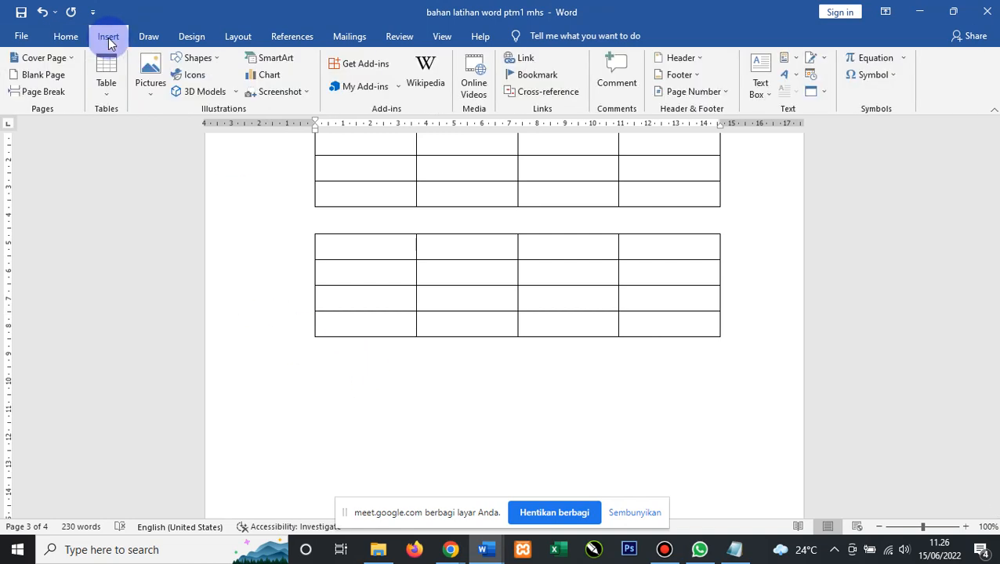
pyautogui.click(106, 82)
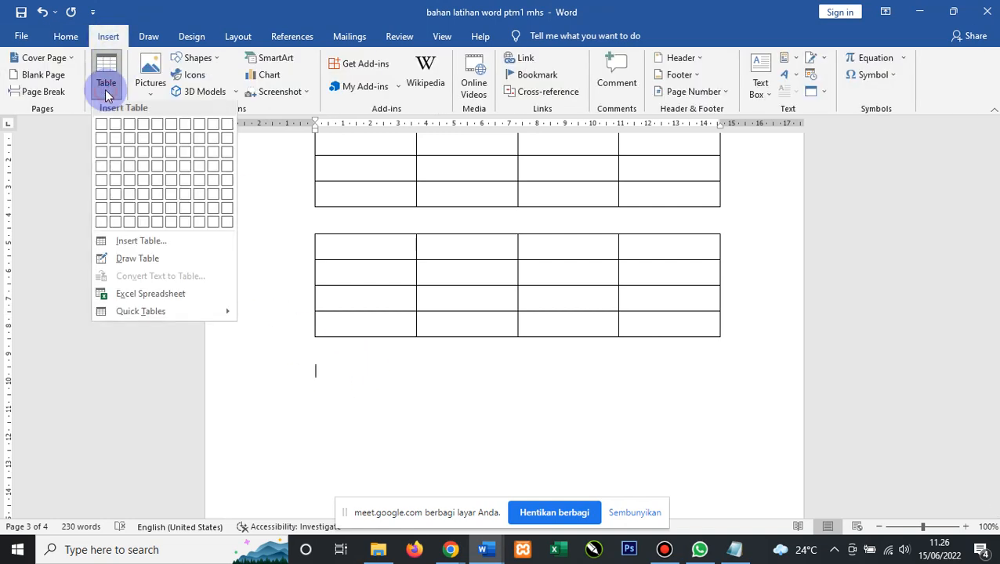
# Draw a table outline below the second table and divide it into three rows and three columns.
pyautogui.click(127, 259)
pyautogui.moveTo(314, 371)
pyautogui.mouseDown()
pyautogui.moveTo(340, 453)
pyautogui.moveTo(590, 484)
pyautogui.moveTo(737, 444)
pyautogui.moveTo(725, 486)
pyautogui.mouseUp()
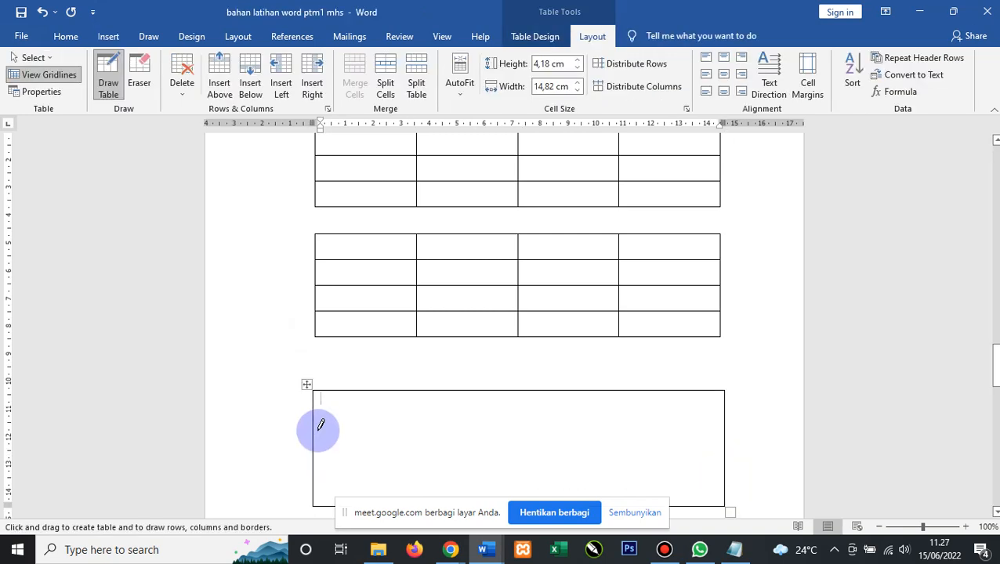
pyautogui.moveTo(320, 424)
pyautogui.mouseDown()
pyautogui.moveTo(716, 437)
pyautogui.moveTo(285, 460)
pyautogui.mouseUp()
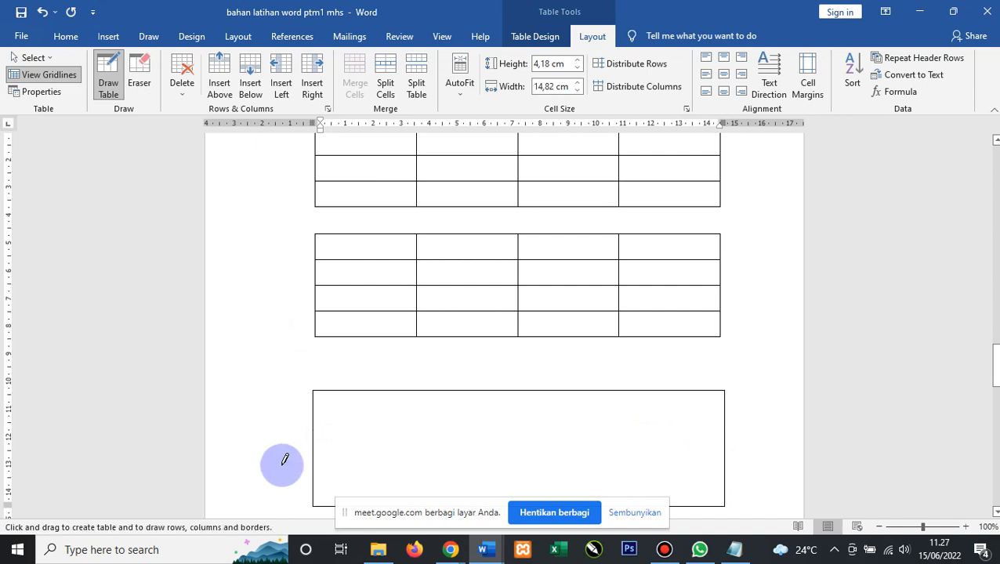
pyautogui.scroll(-3, 526, 376)
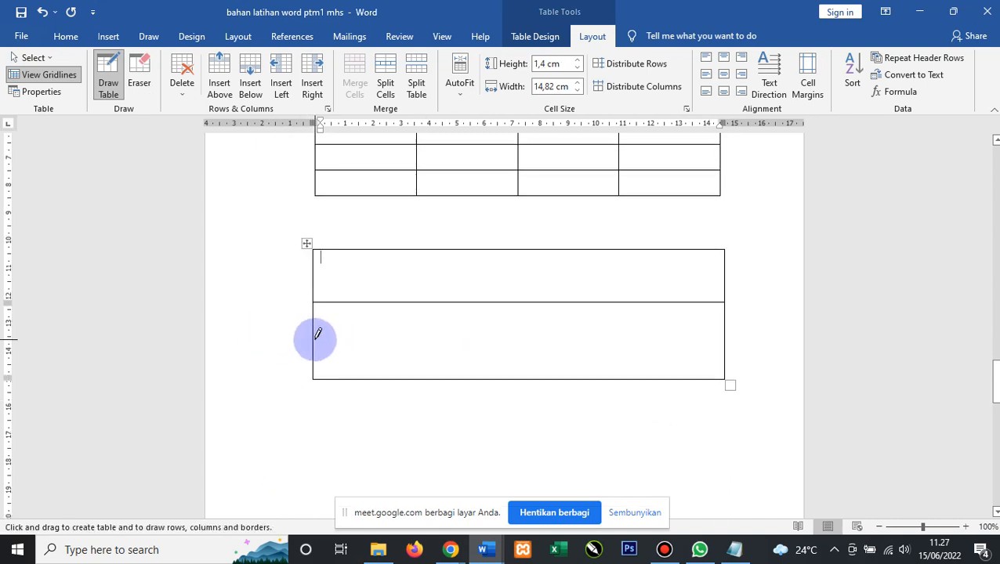
pyautogui.moveTo(315, 339)
pyautogui.mouseDown()
pyautogui.moveTo(621, 346)
pyautogui.moveTo(474, 268)
pyautogui.moveTo(487, 246)
pyautogui.moveTo(490, 363)
pyautogui.mouseUp()
pyautogui.moveTo(609, 245)
pyautogui.mouseDown()
pyautogui.moveTo(643, 395)
pyautogui.moveTo(599, 384)
pyautogui.moveTo(624, 366)
pyautogui.moveTo(645, 368)
pyautogui.mouseUp()
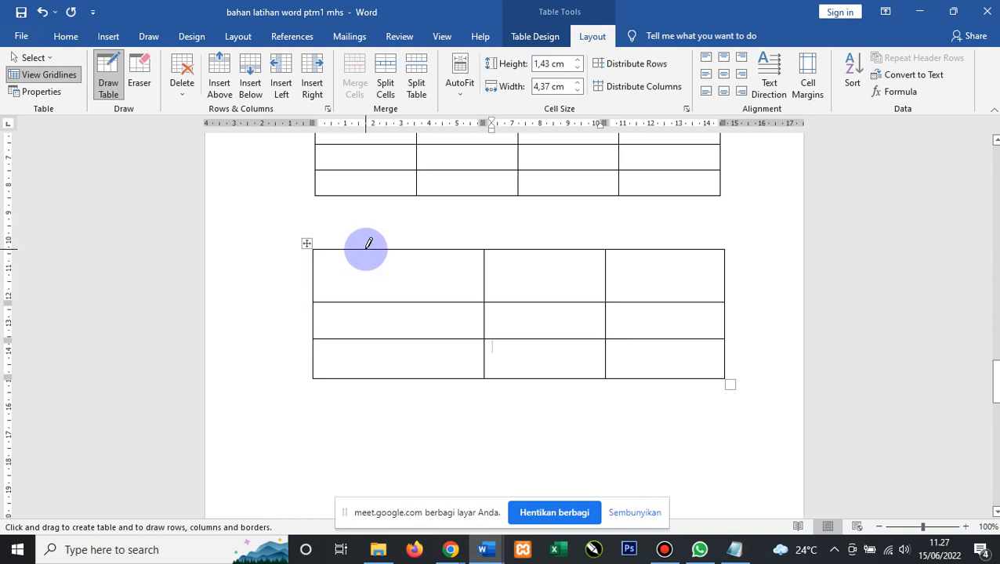
# Scroll back up to the first two tables and show the Home ribbon, dismissing the news panel.
pyautogui.scroll(5, 359, 263)
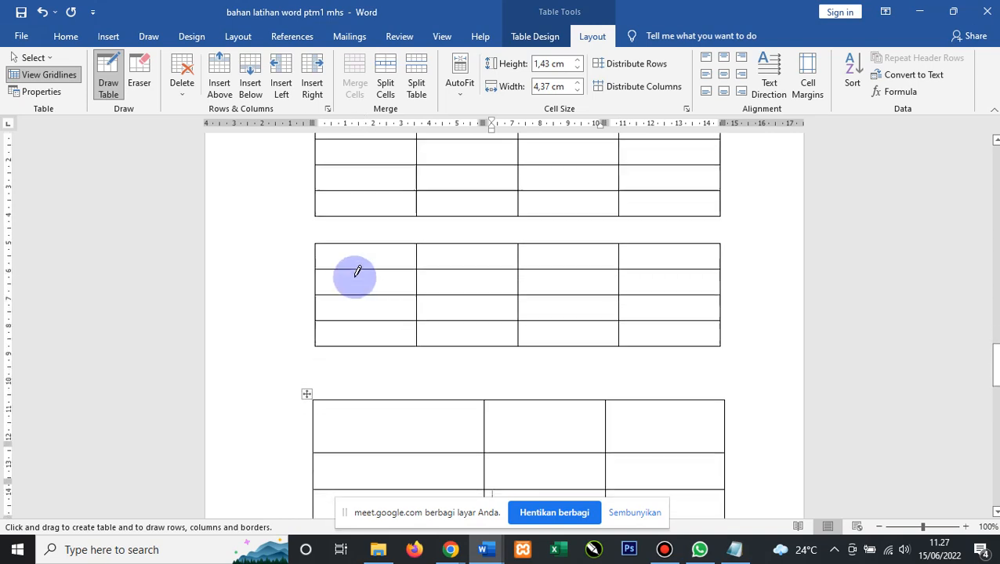
pyautogui.scroll(2, 368, 221)
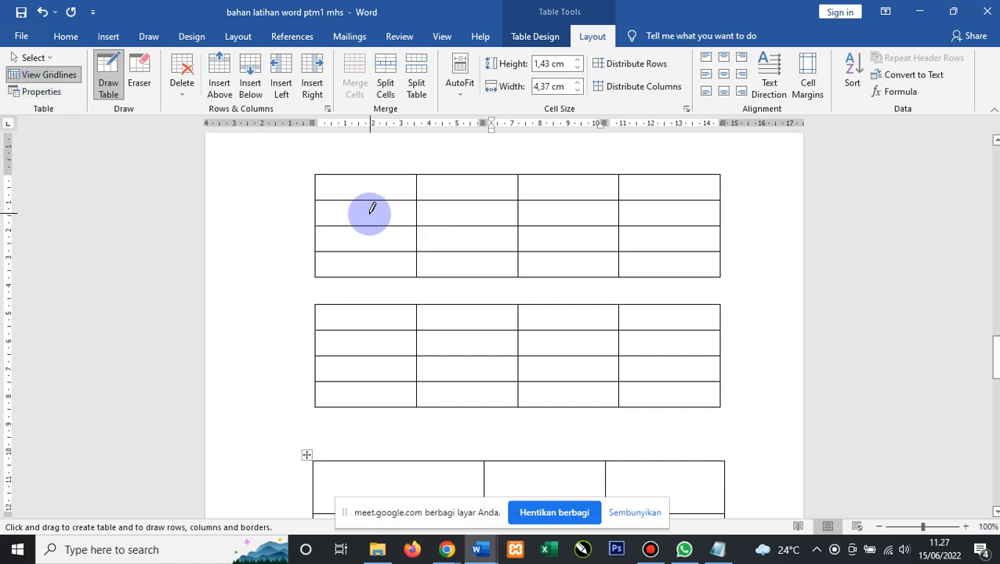
pyautogui.click(67, 38)
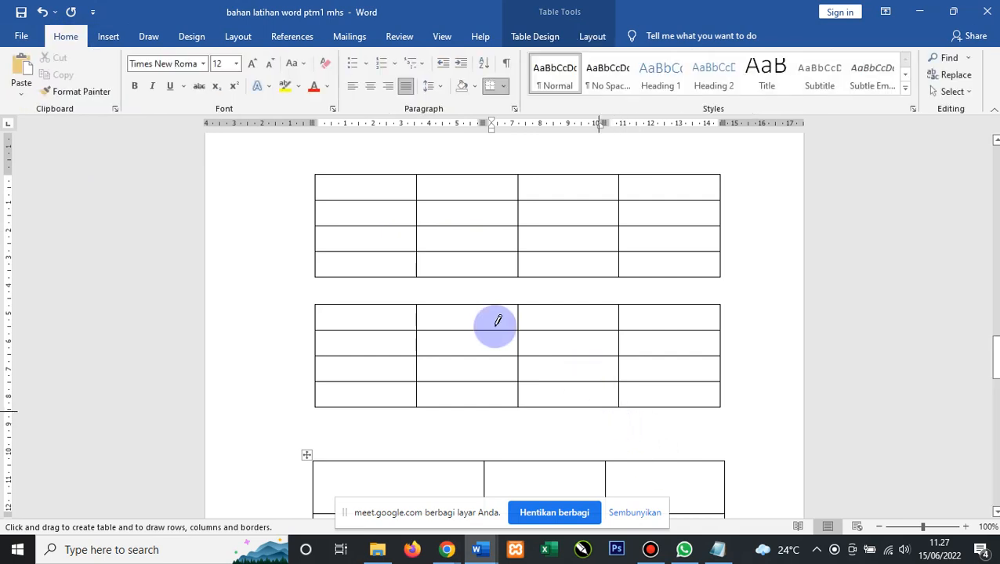
pyautogui.click(794, 555)
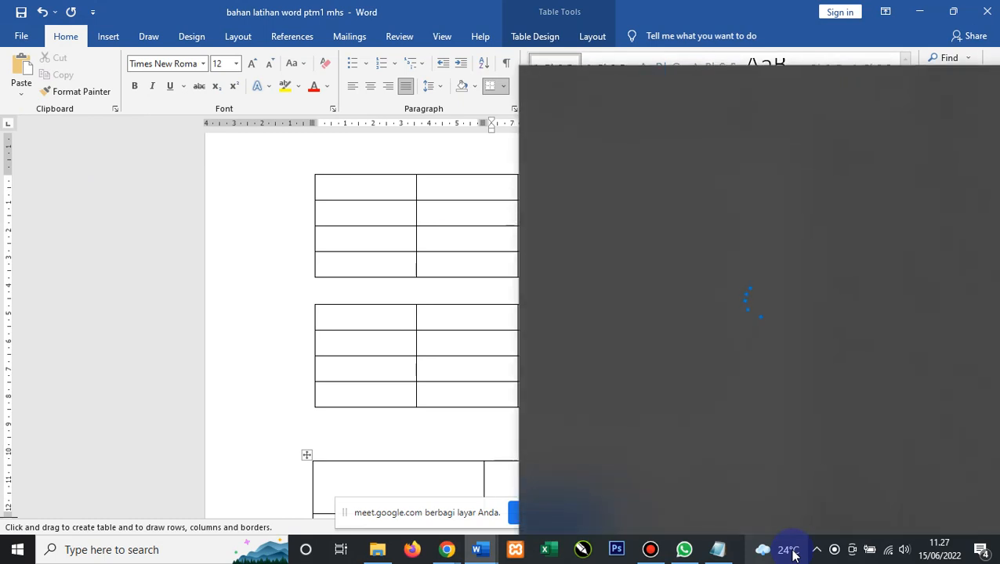
pyautogui.click(267, 167)
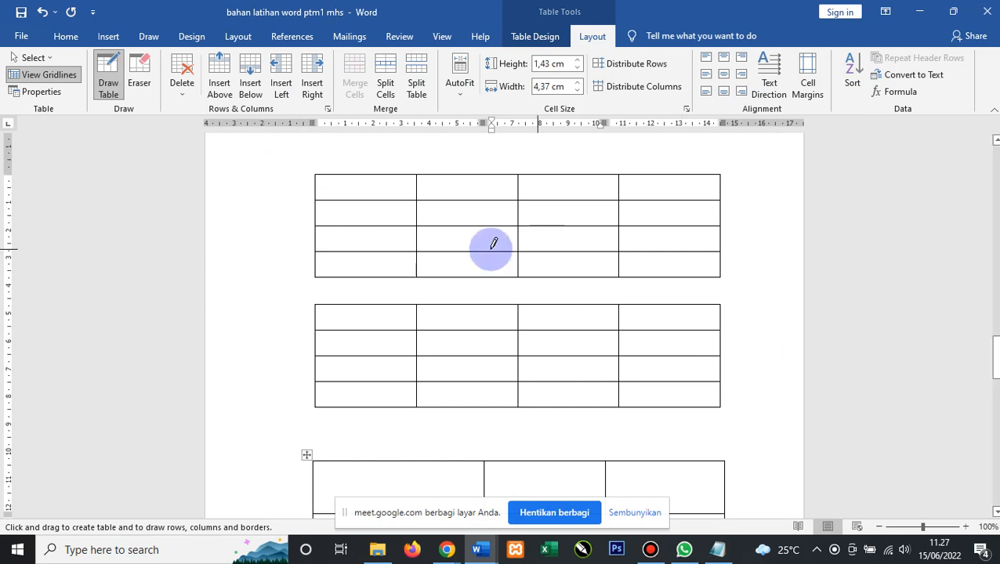
pyautogui.click(63, 39)
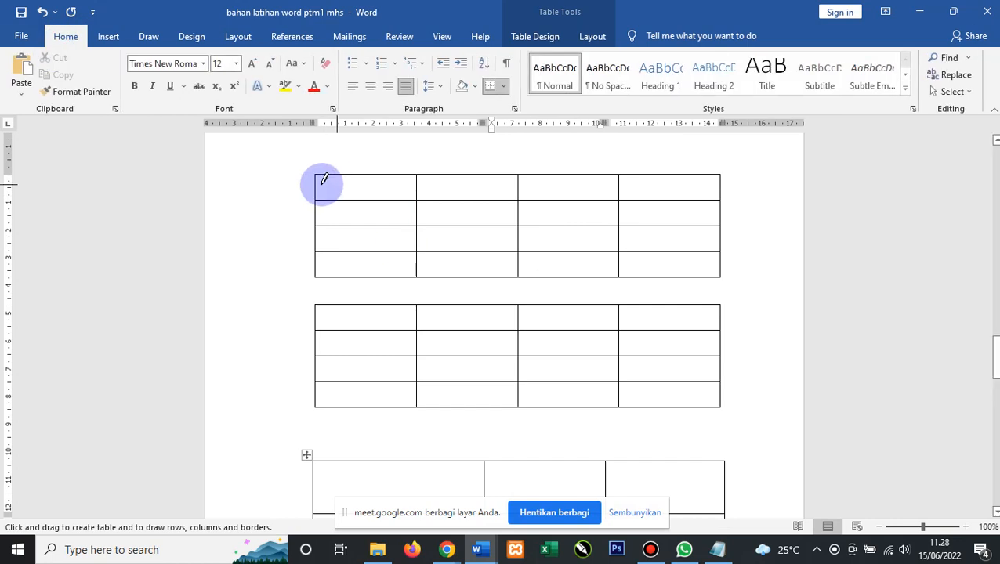
# Stop drawing, then begin the first table's 'Data' headers and enter 2 in row two.
pyautogui.press('Escape')
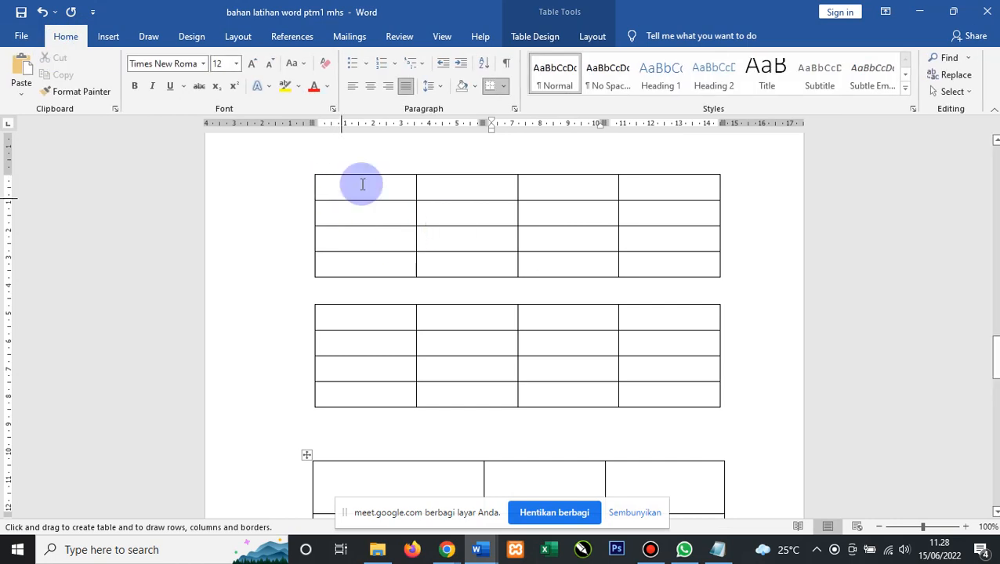
pyautogui.click(388, 201)
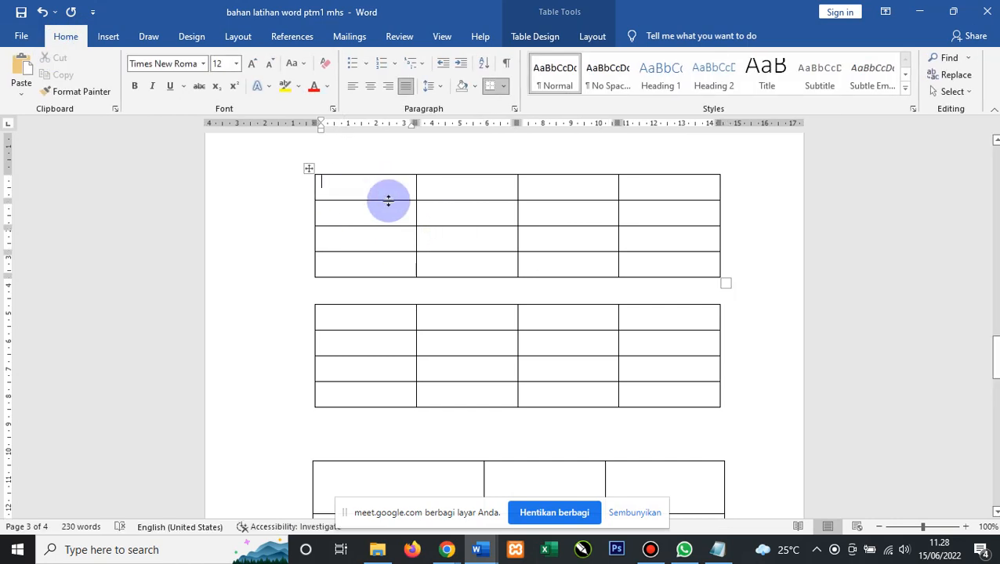
pyautogui.write('3')
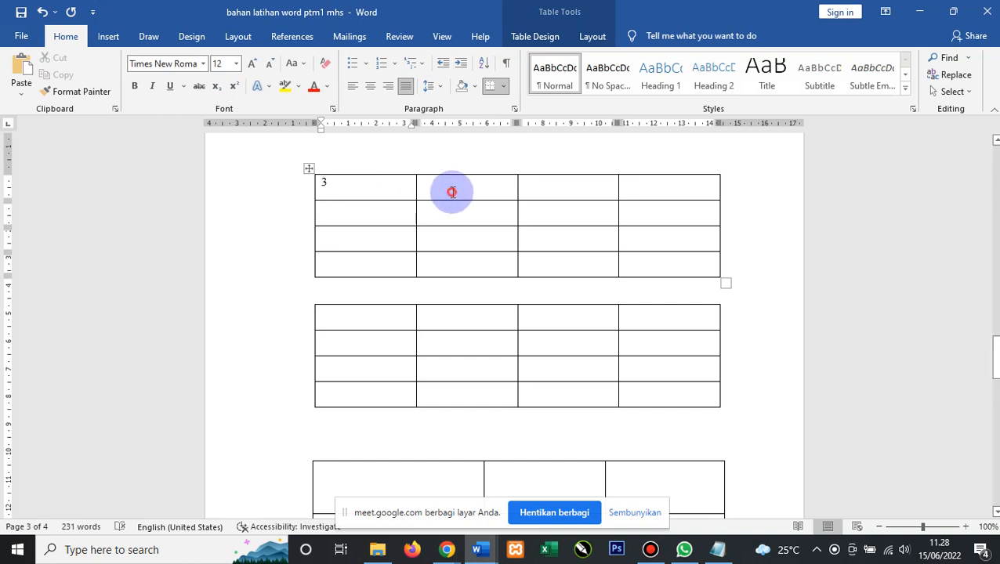
pyautogui.click(451, 191)
pyautogui.write('4')
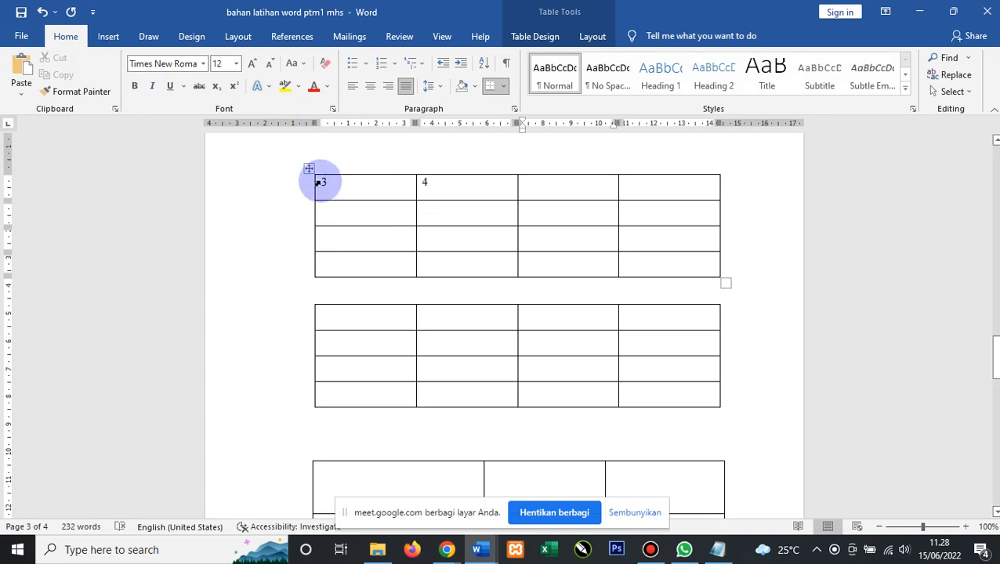
pyautogui.click(381, 216)
pyautogui.write('2')
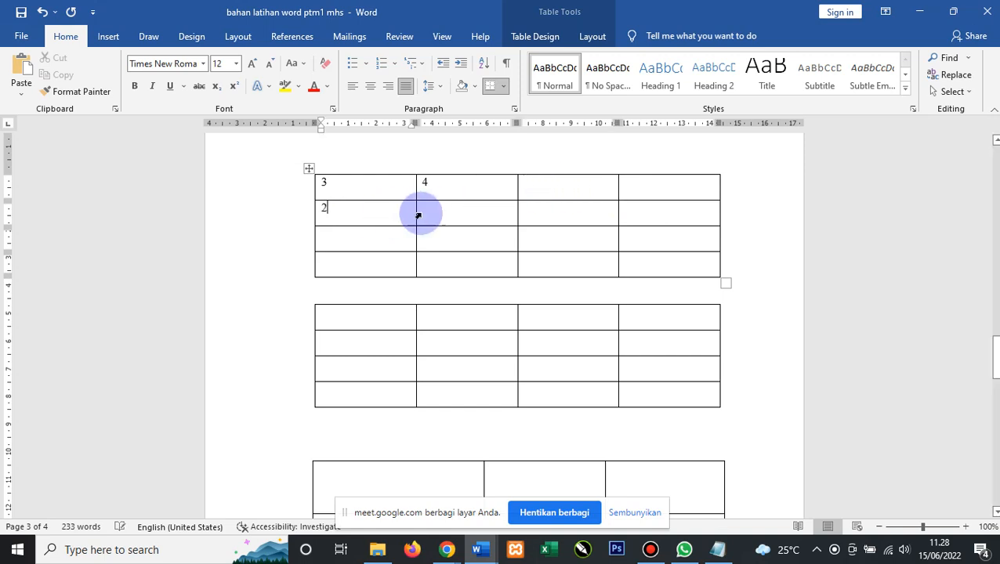
pyautogui.moveTo(341, 185)
pyautogui.mouseDown()
pyautogui.moveTo(310, 185)
pyautogui.moveTo(339, 170)
pyautogui.mouseUp()
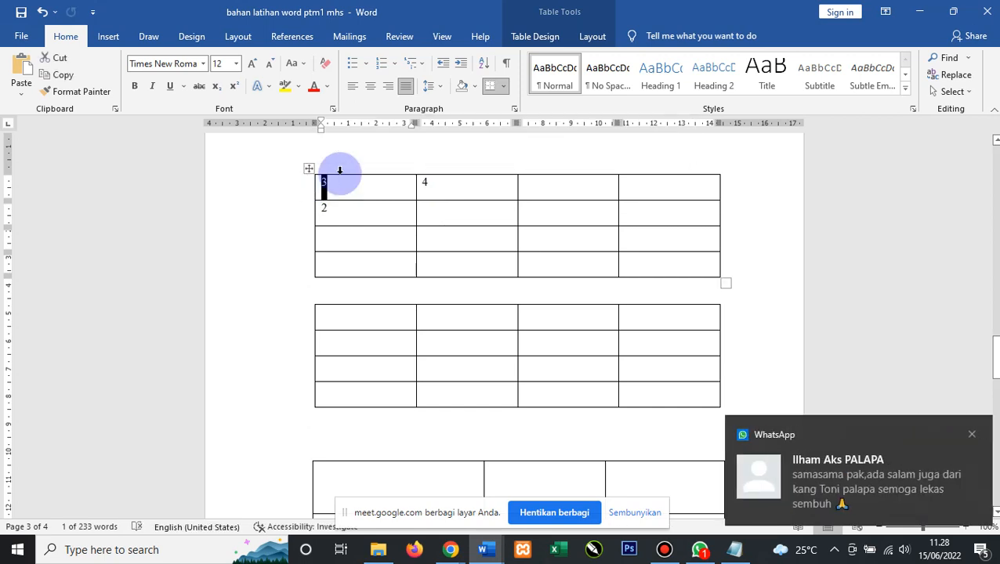
pyautogui.write('da')
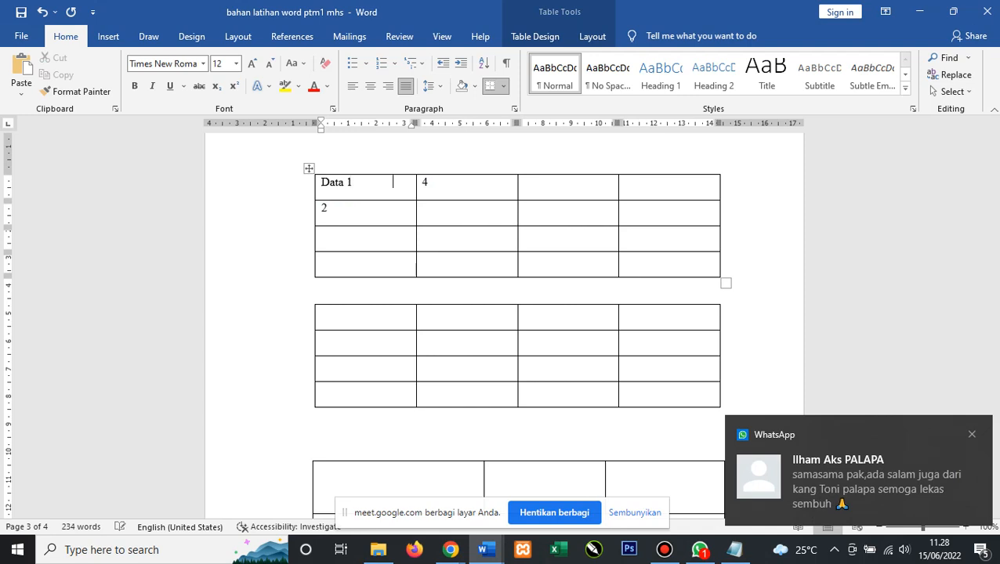
pyautogui.press('BackSpace')
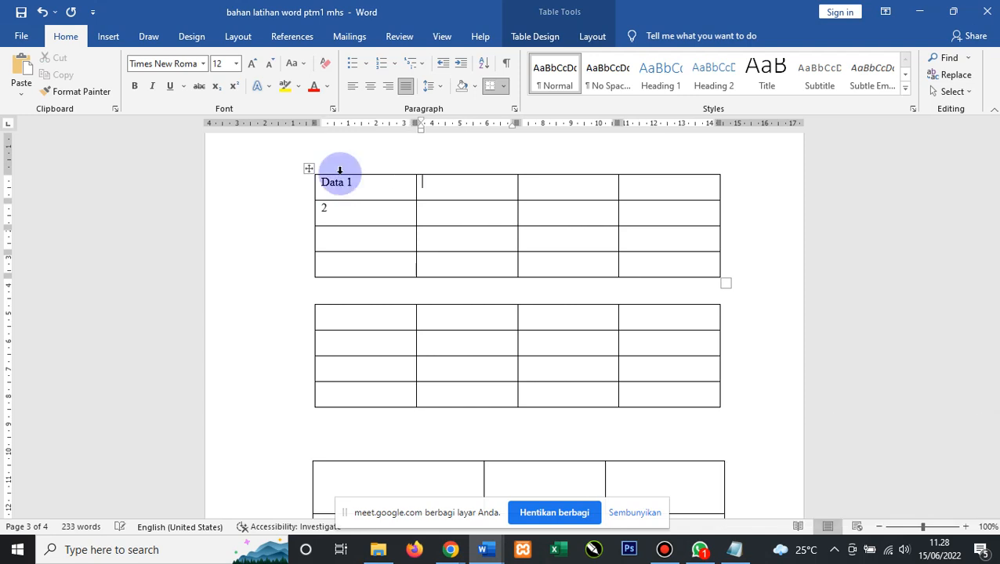
pyautogui.write('d')
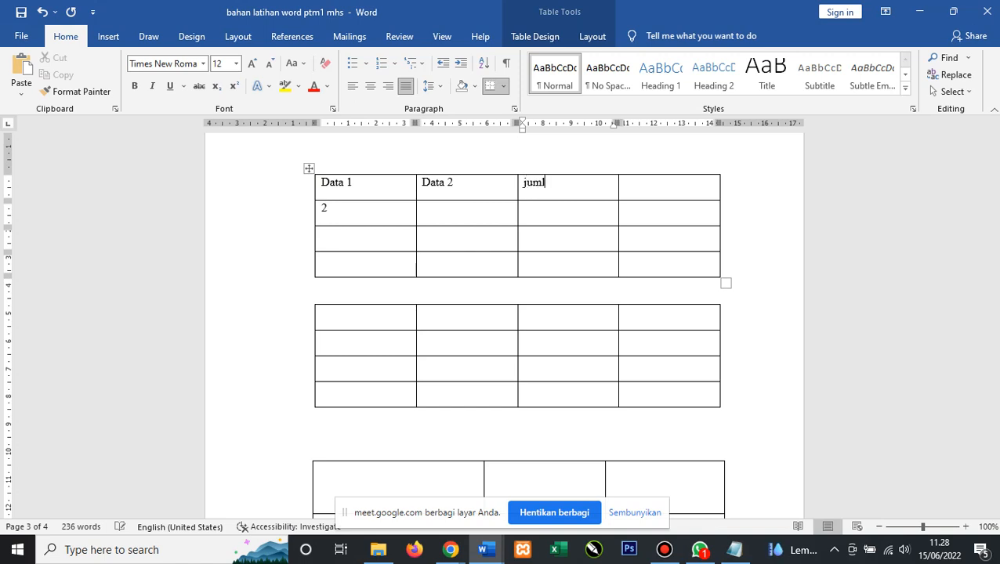
# Enter the values 3, 4 and 5 and the 'Total' label into the table.
pyautogui.click(357, 214)
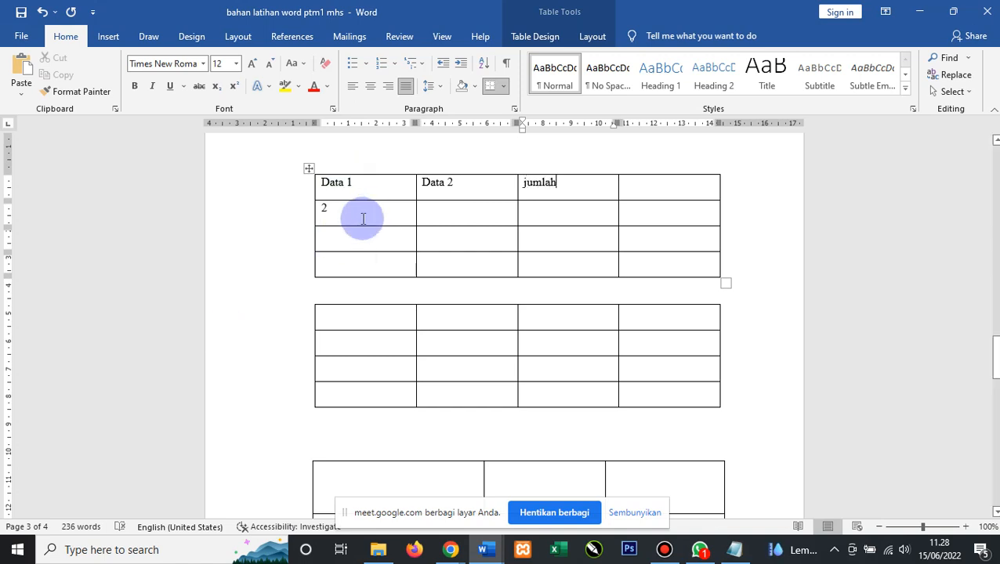
pyautogui.click(355, 239)
pyautogui.write('3')
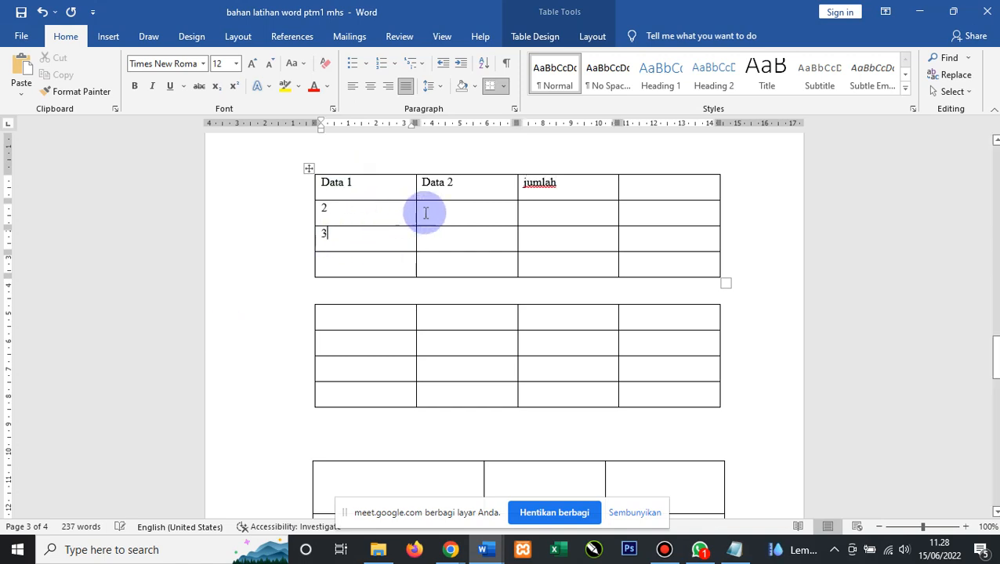
pyautogui.click(442, 212)
pyautogui.write('4')
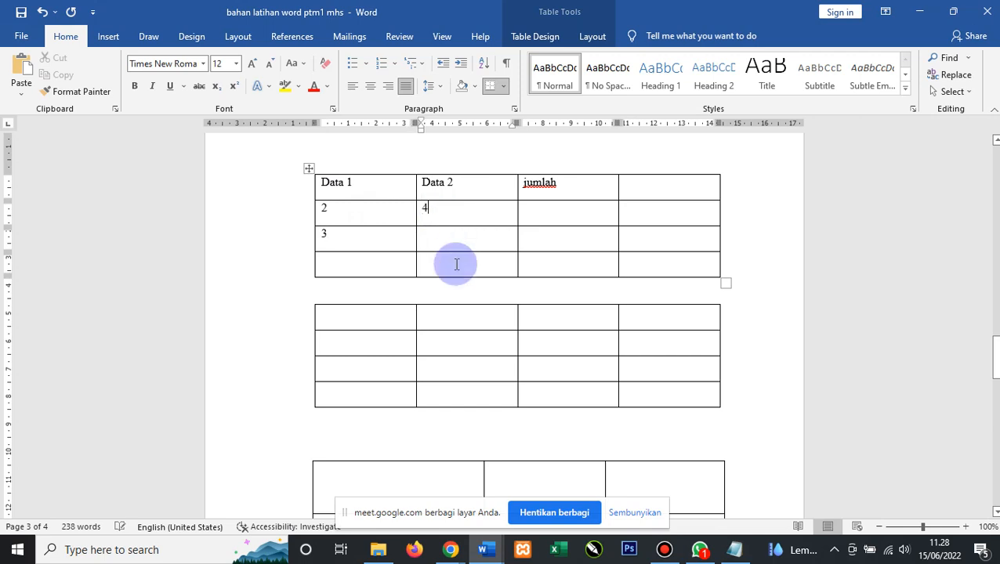
pyautogui.click(448, 235)
pyautogui.write('5')
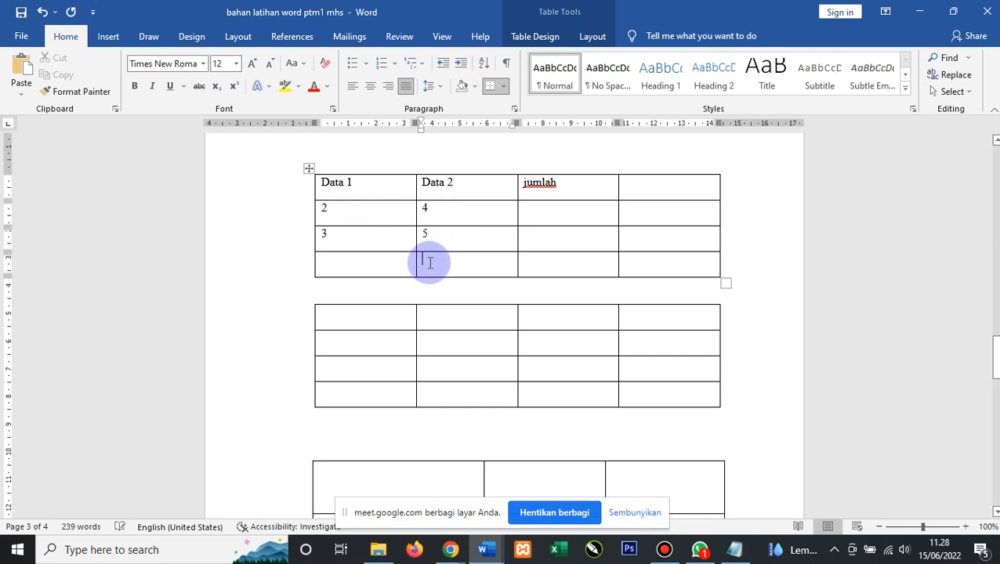
pyautogui.write('Total')
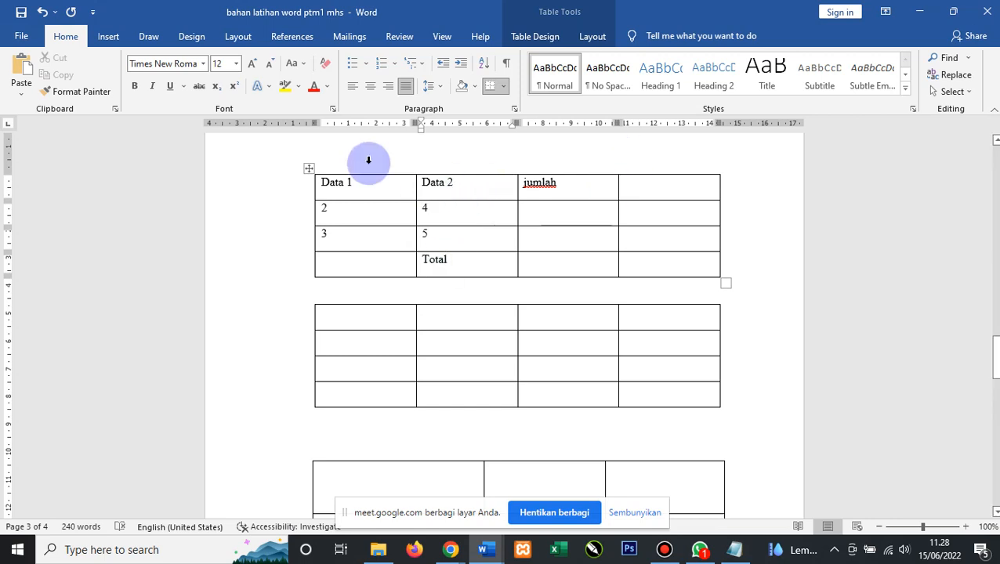
pyautogui.click(550, 216)
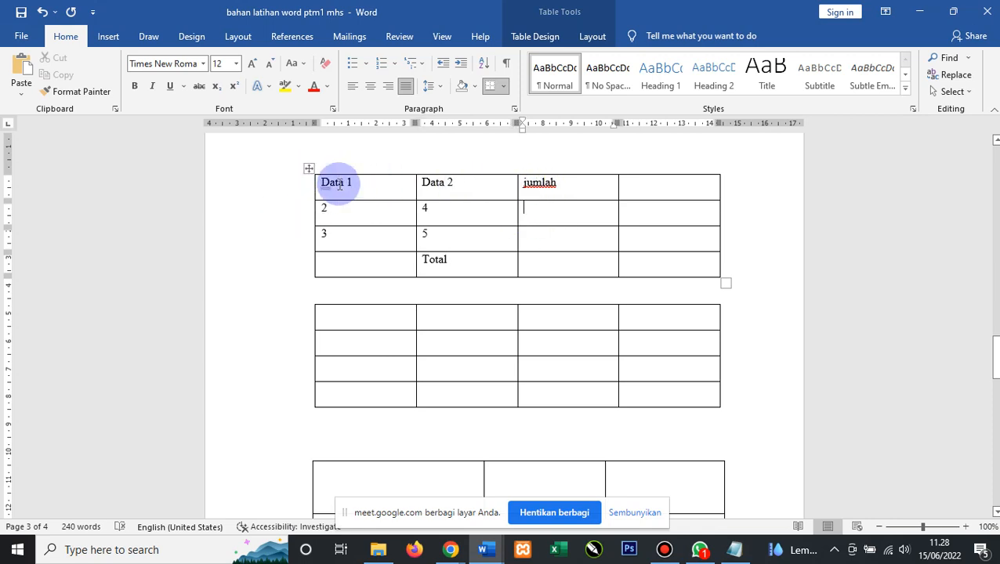
pyautogui.click(444, 217)
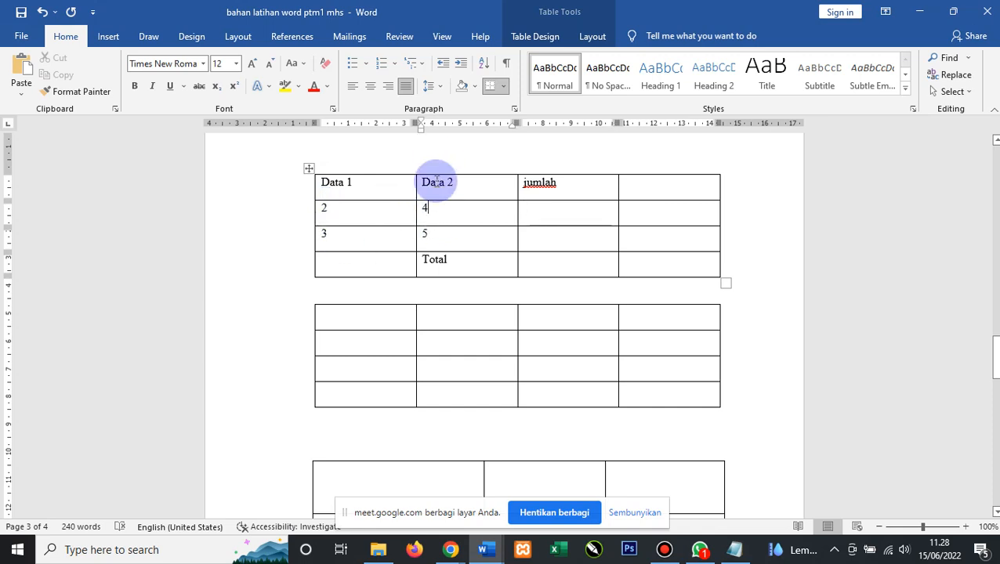
pyautogui.click(442, 237)
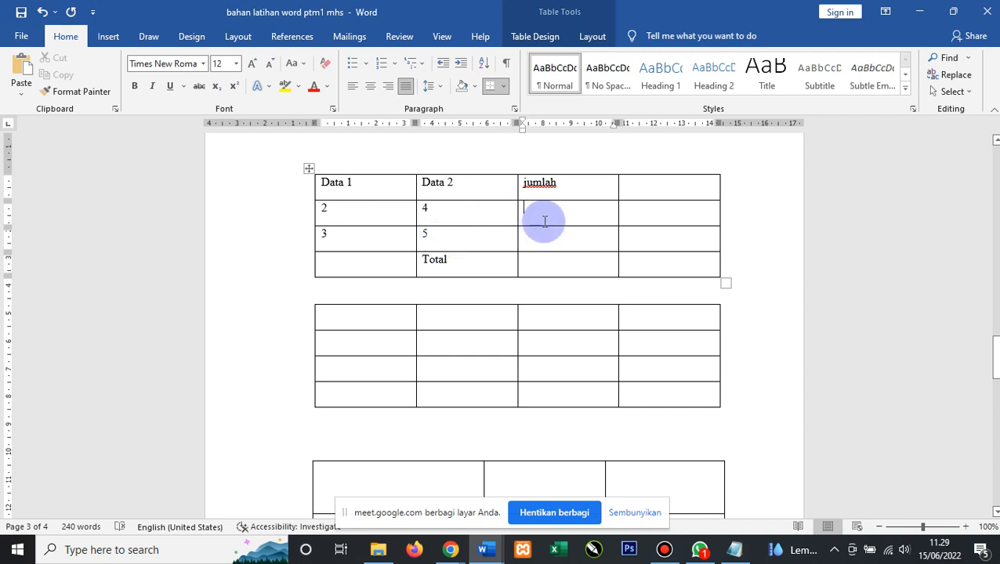
# Replace SUM(LEFT) with the formula =A2+B2 in row two's jumlah cell, giving 6.
pyautogui.click(94, 37)
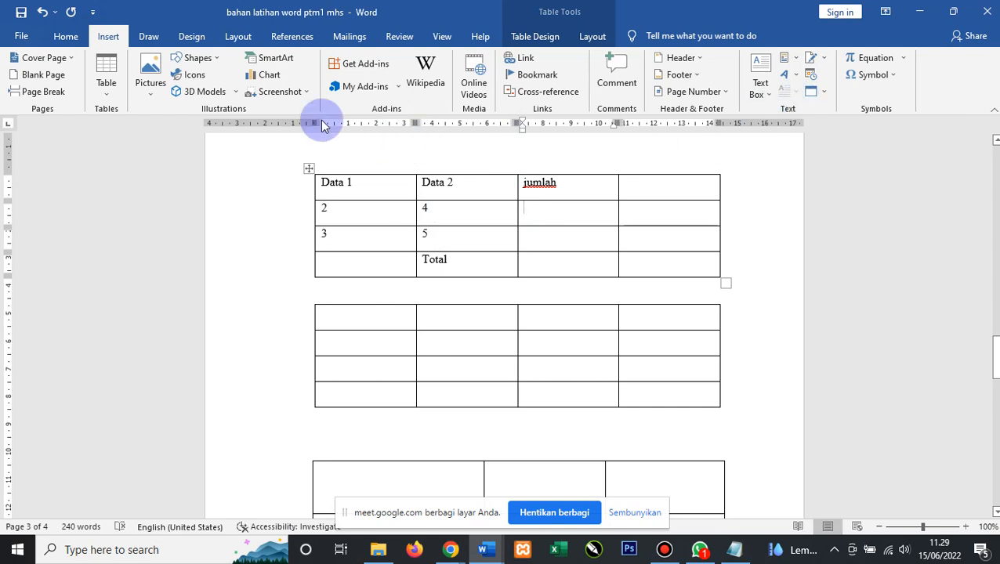
pyautogui.click(107, 100)
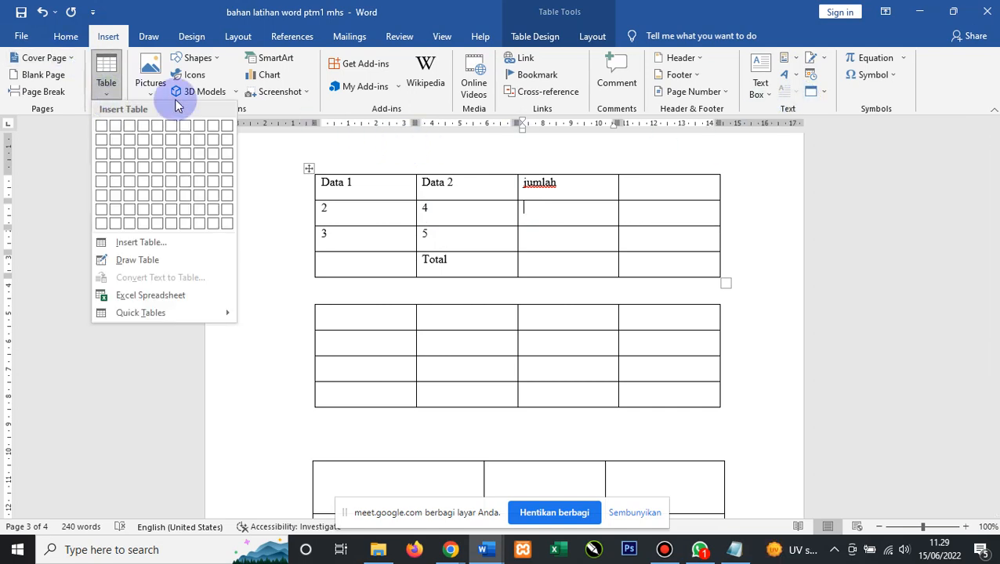
pyautogui.click(530, 44)
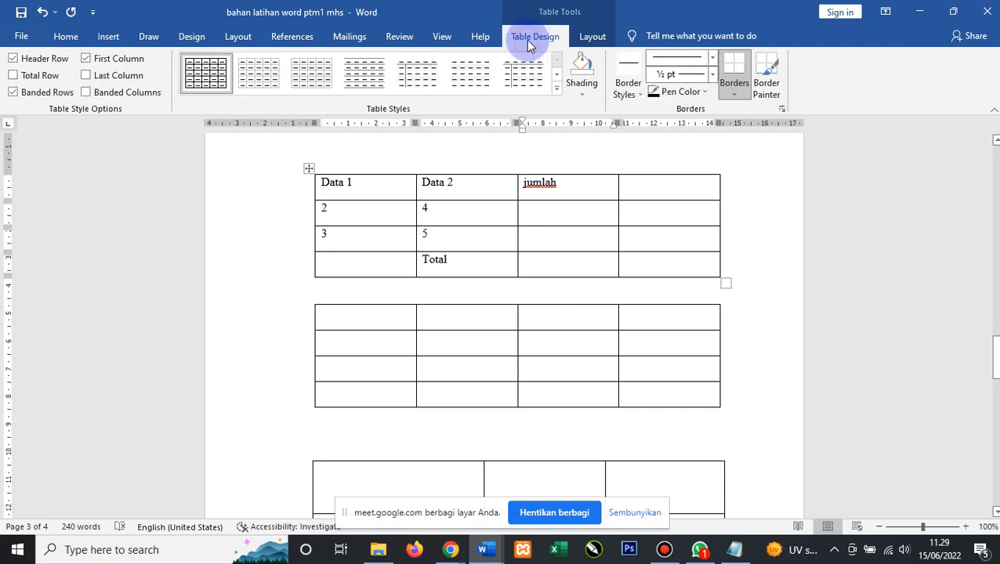
pyautogui.click(589, 36)
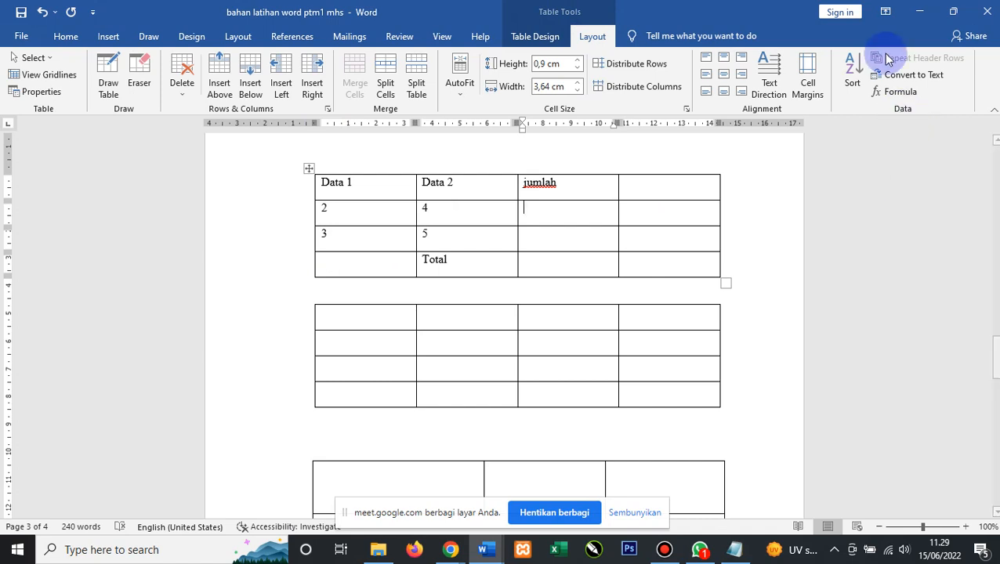
pyautogui.click(900, 92)
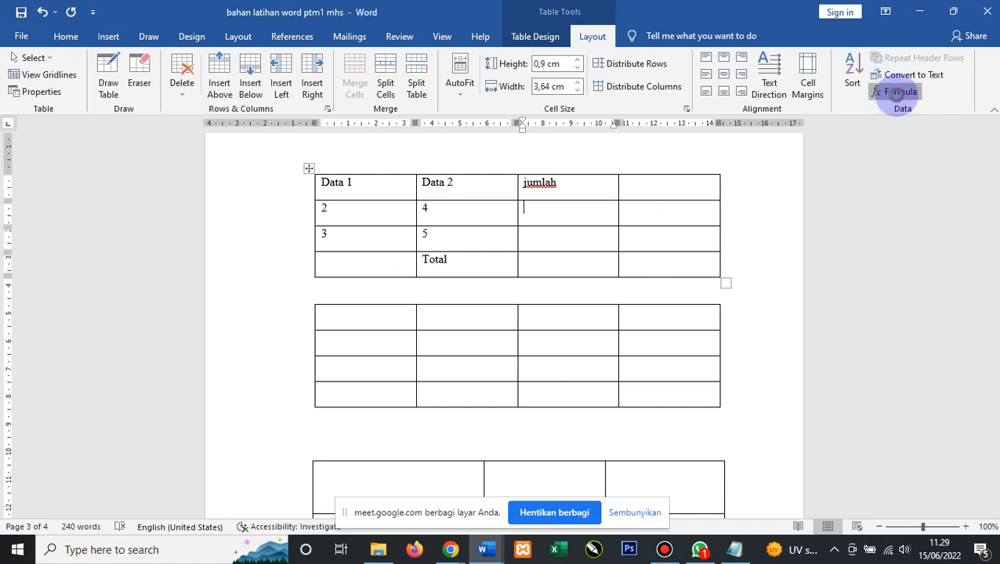
pyautogui.moveTo(424, 188); pyautogui.dragTo(636, 195)
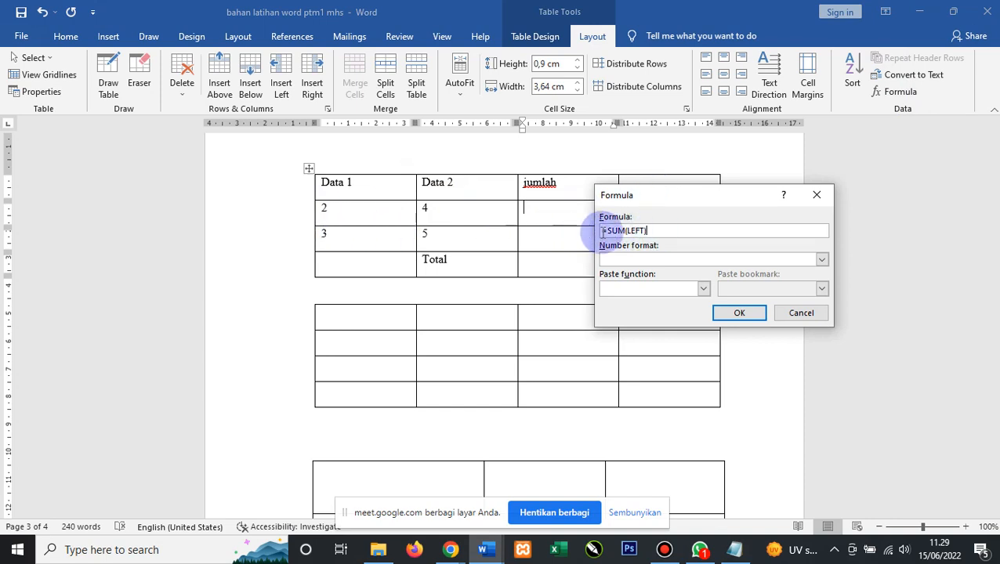
pyautogui.moveTo(606, 230); pyautogui.dragTo(660, 229)
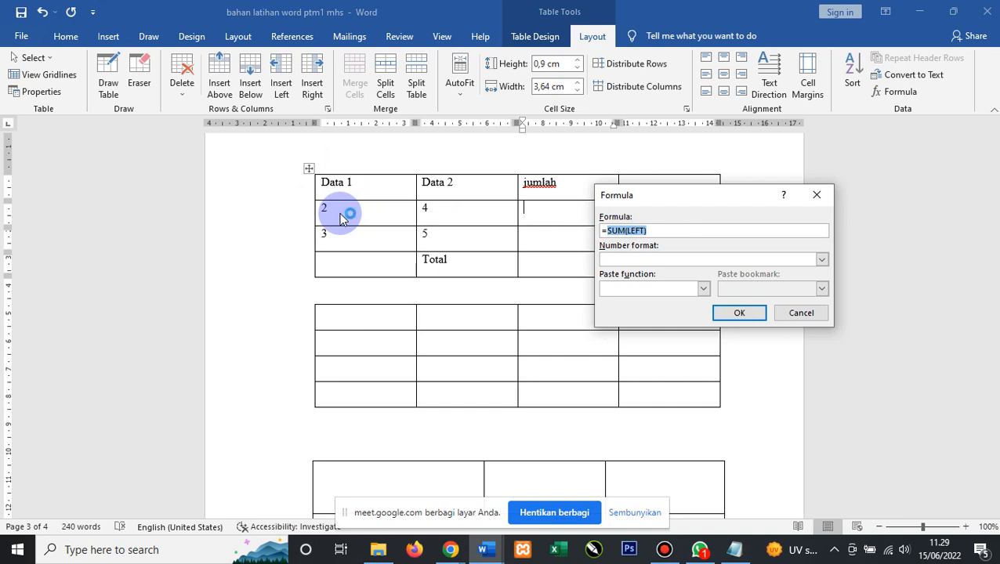
pyautogui.write('A2+')
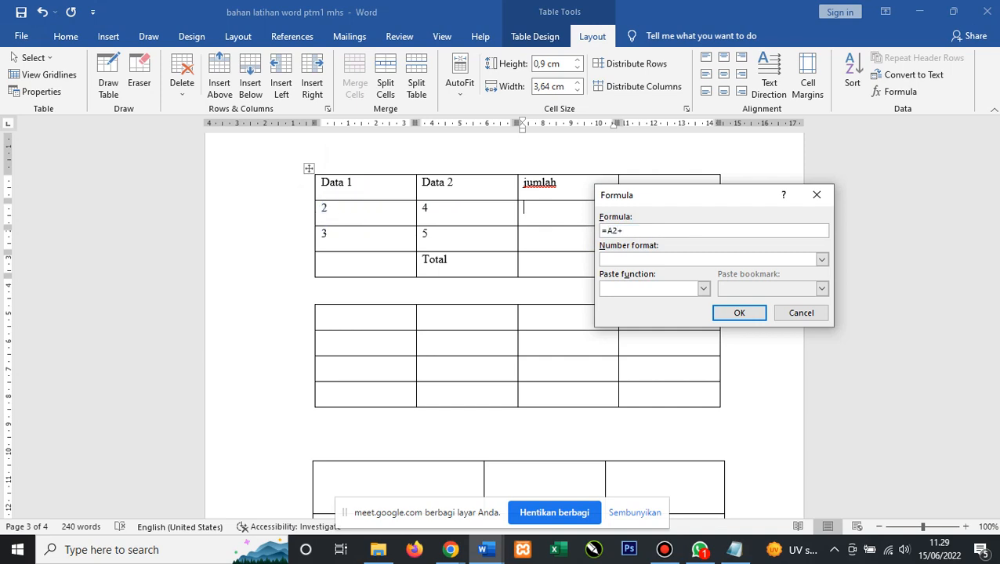
pyautogui.write('B2')
pyautogui.click(738, 312)
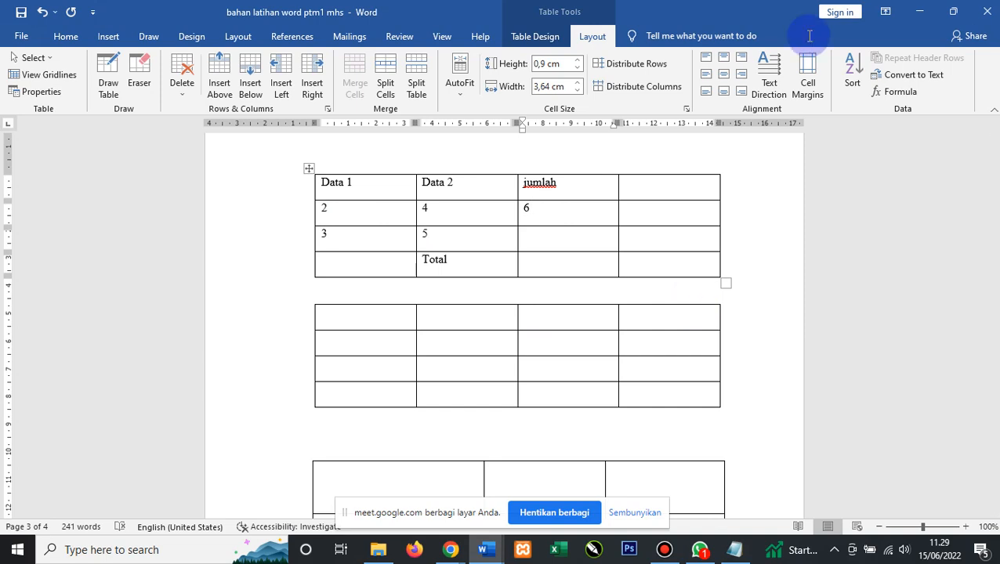
# Give row three's jumlah cell the formula =A3+B3 so it shows 8.
pyautogui.click(552, 248)
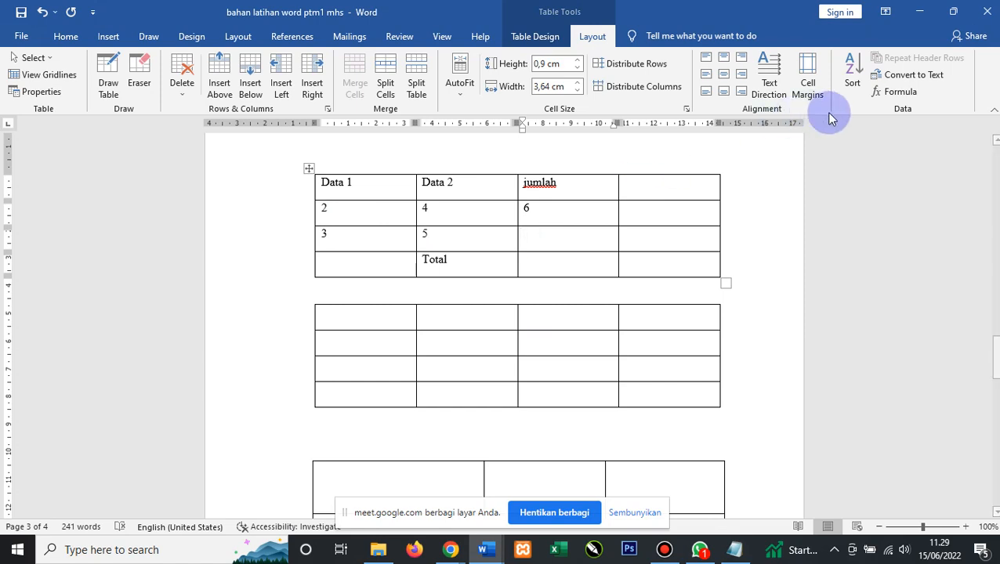
pyautogui.click(893, 92)
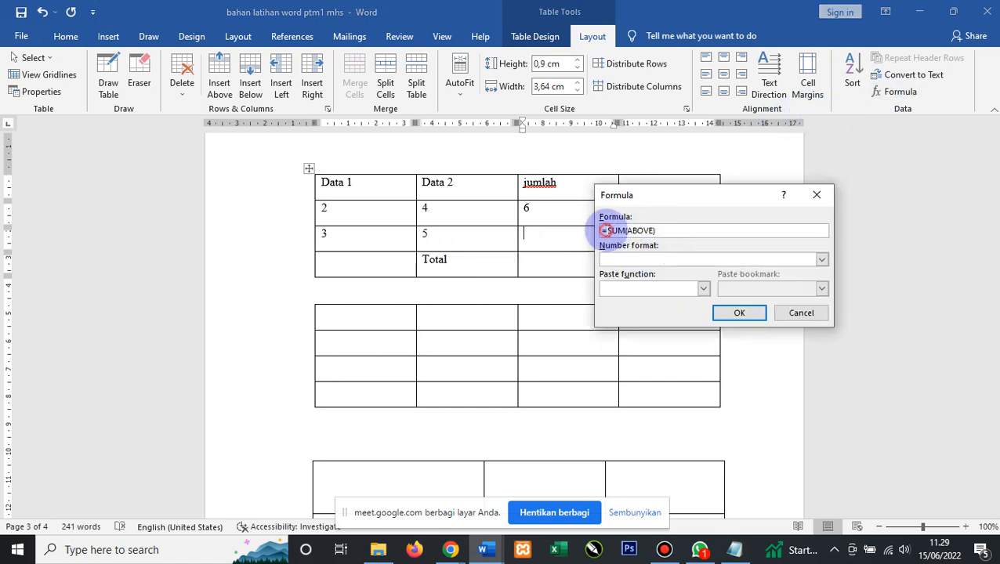
pyautogui.moveTo(605, 230); pyautogui.dragTo(667, 234)
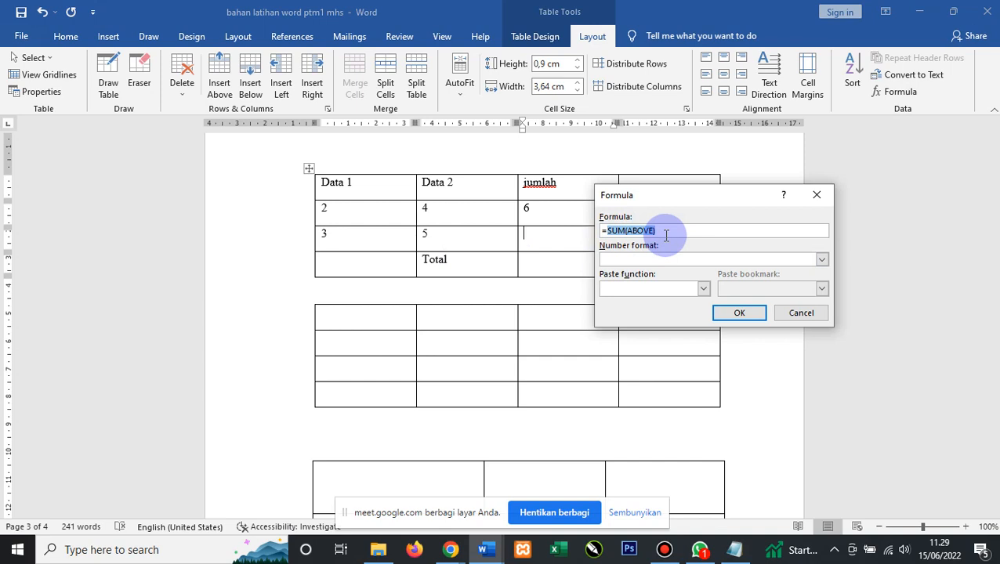
pyautogui.write('A')
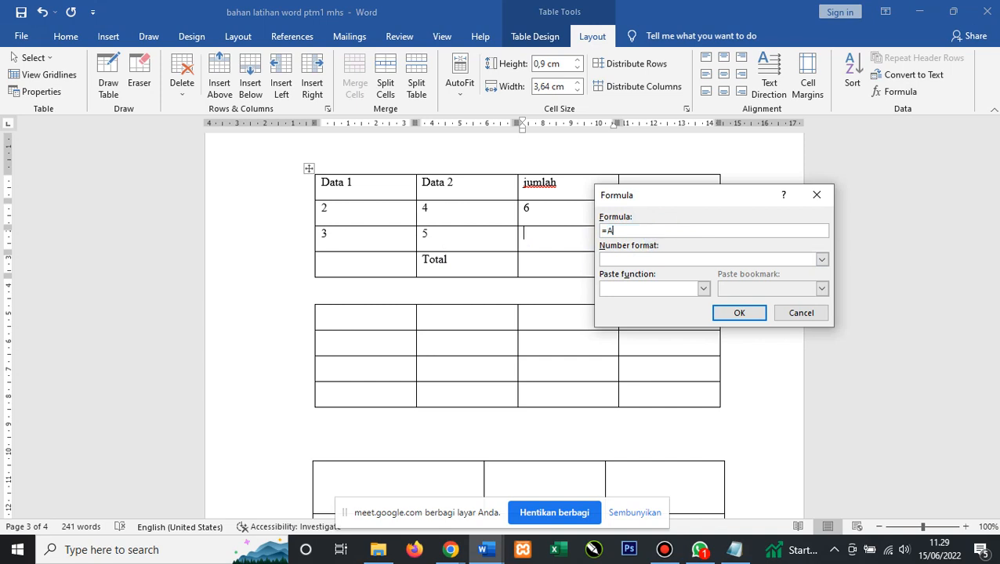
pyautogui.write('3+B3')
pyautogui.click(754, 312)
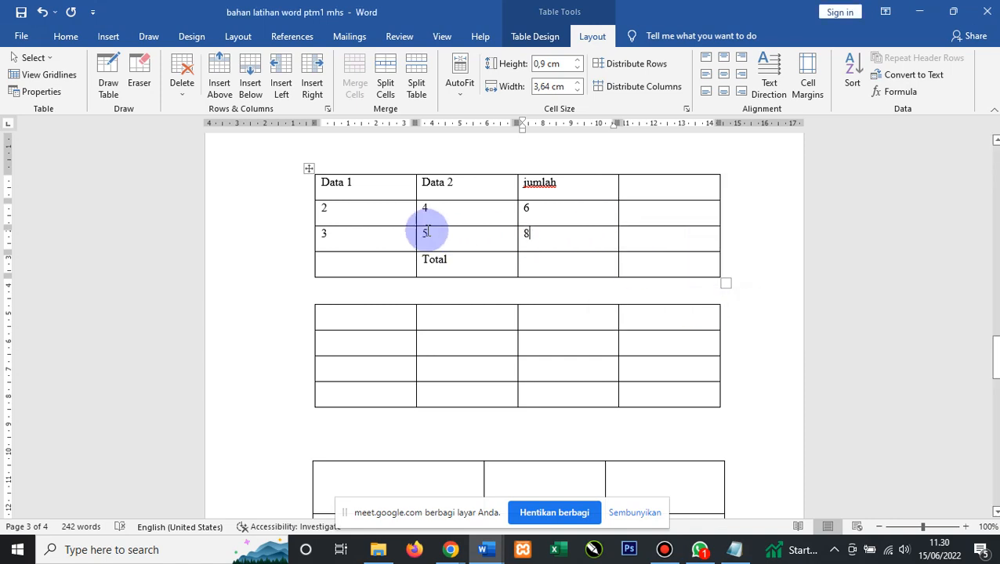
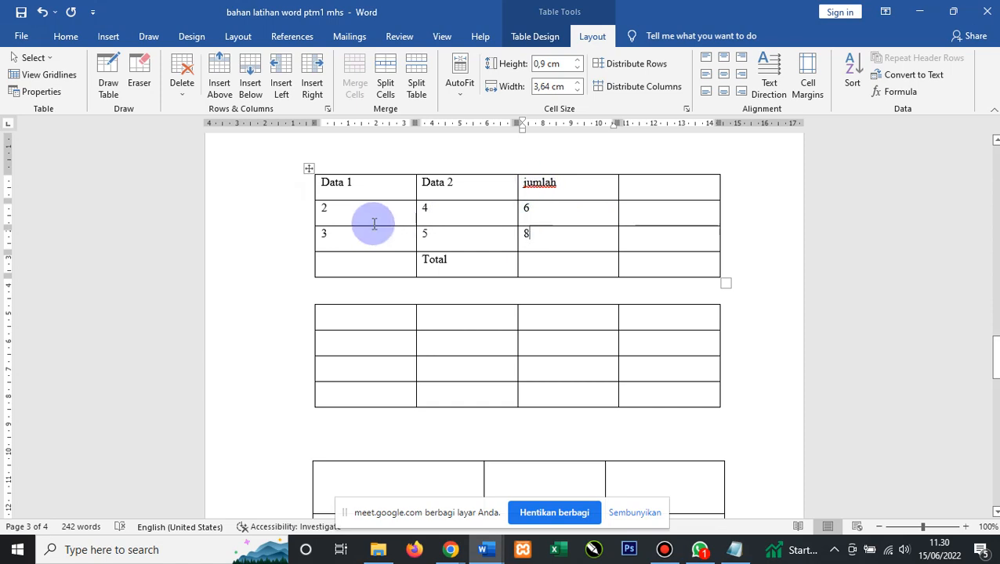
# Replace the 2 in row 2's Data 1 cell with 3, so the row reads 3, 4, 6.
pyautogui.click(324, 205)
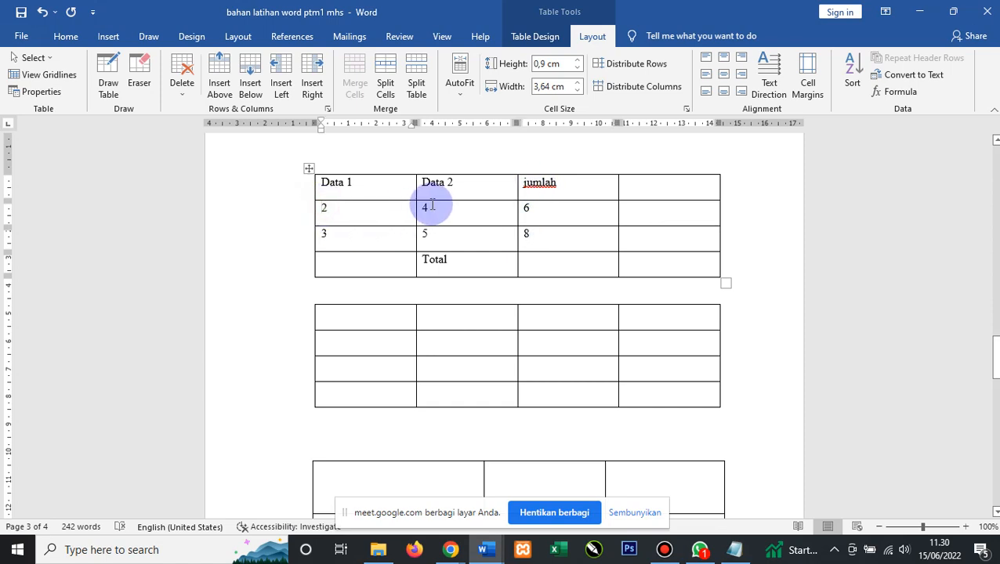
pyautogui.press('BackSpace')
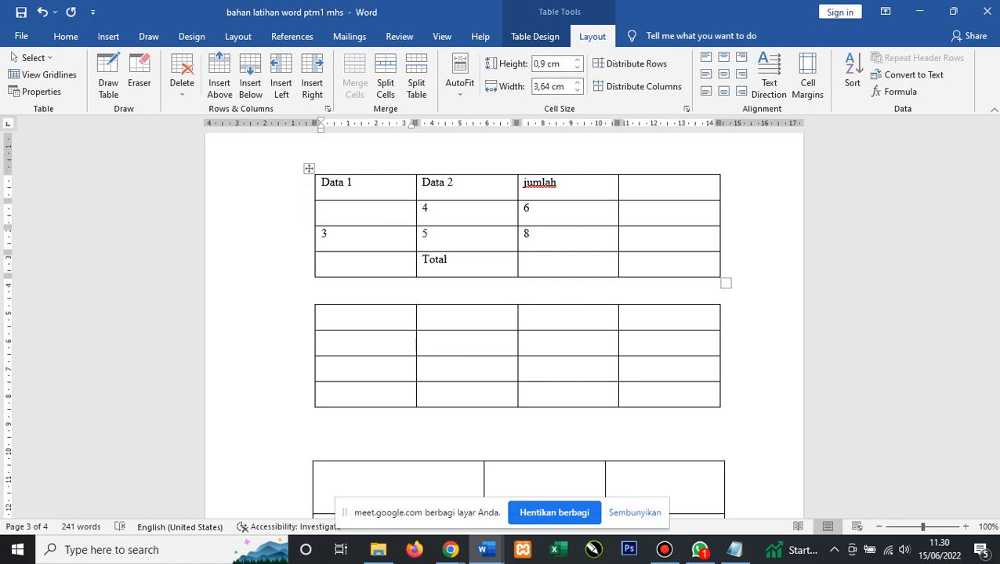
pyautogui.write('3')
pyautogui.click(369, 241)
pyautogui.click(370, 242)
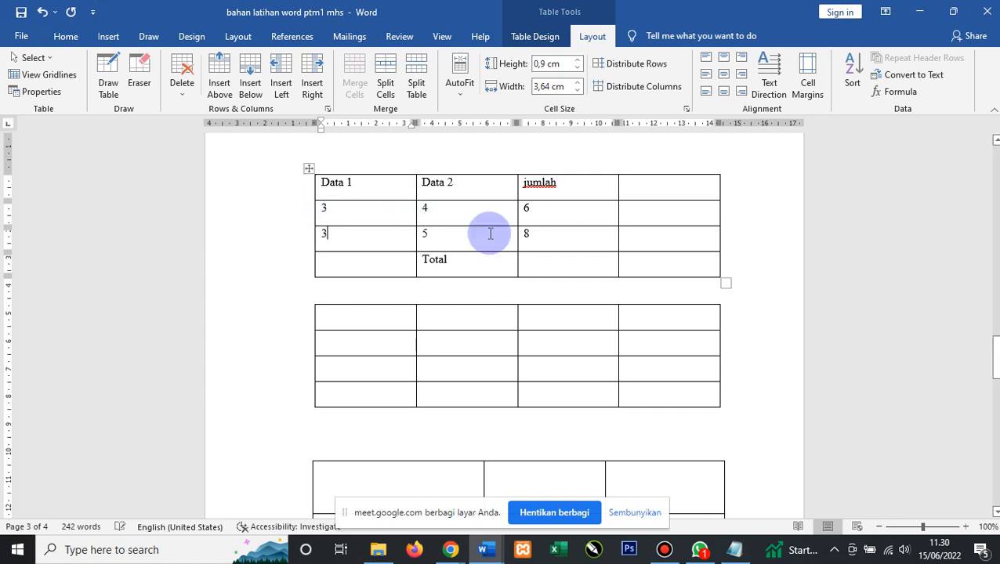
pyautogui.moveTo(530, 210); pyautogui.dragTo(520, 205)
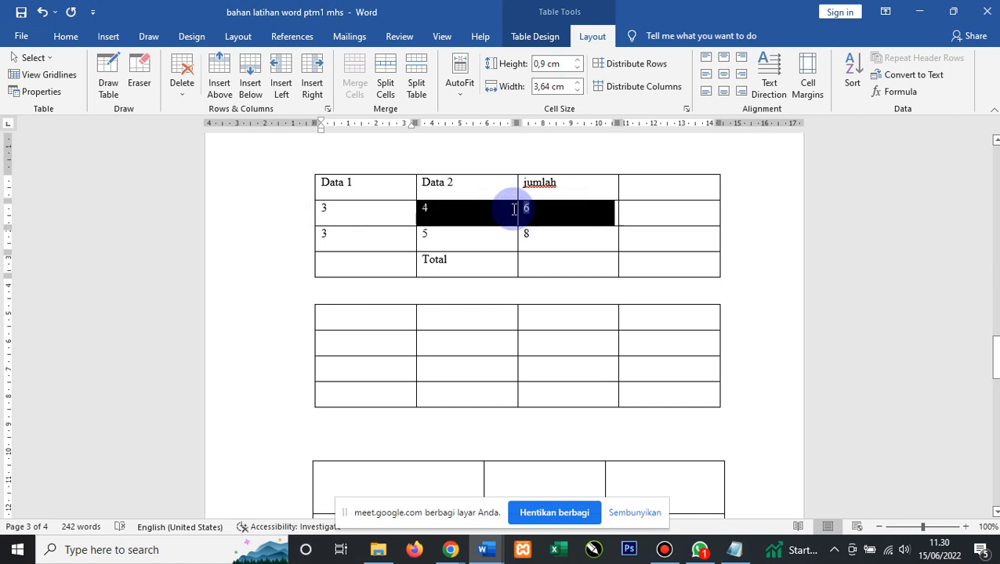
pyautogui.click(549, 200)
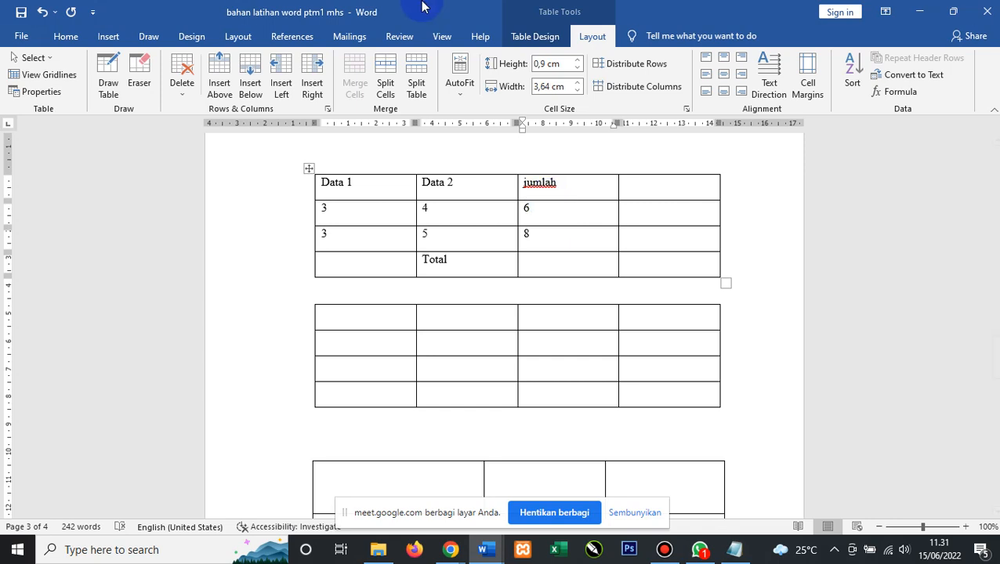
# Look through the Insert tab's Table choices and close them without inserting anything.
pyautogui.click(108, 39)
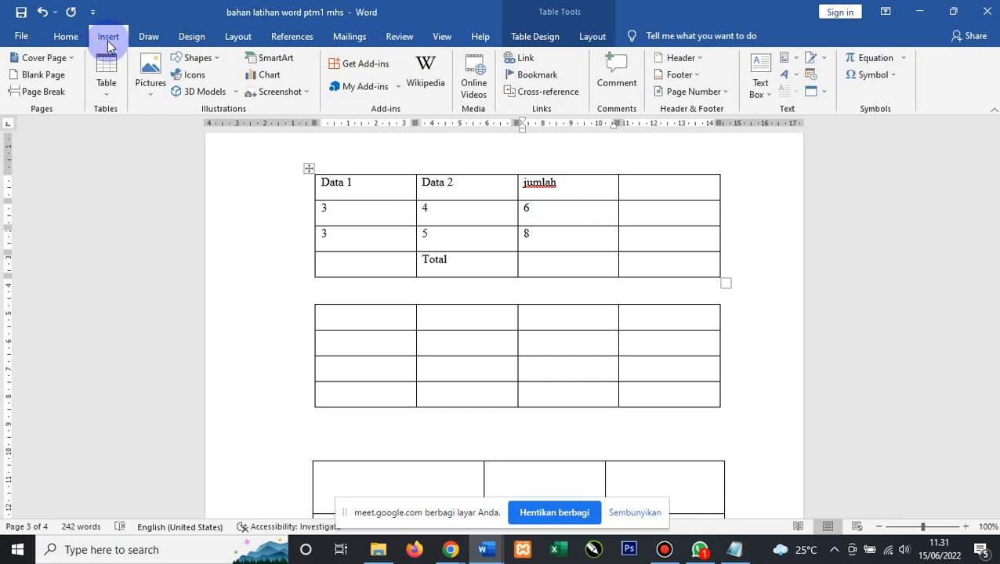
pyautogui.click(105, 94)
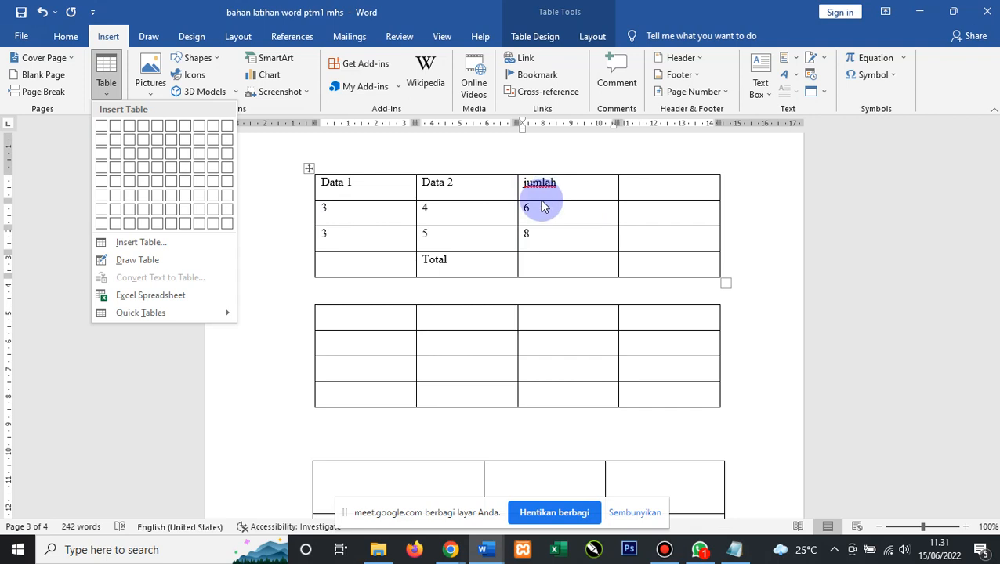
pyautogui.click(274, 200)
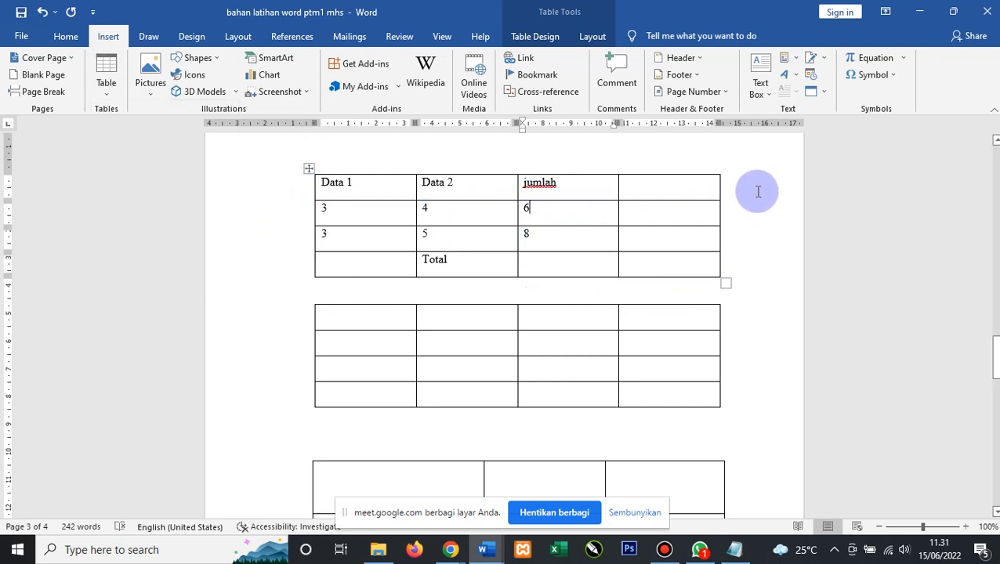
# Delete the empty three-column table and embed a blank Excel spreadsheet in its place.
pyautogui.scroll(-5, 357, 395)
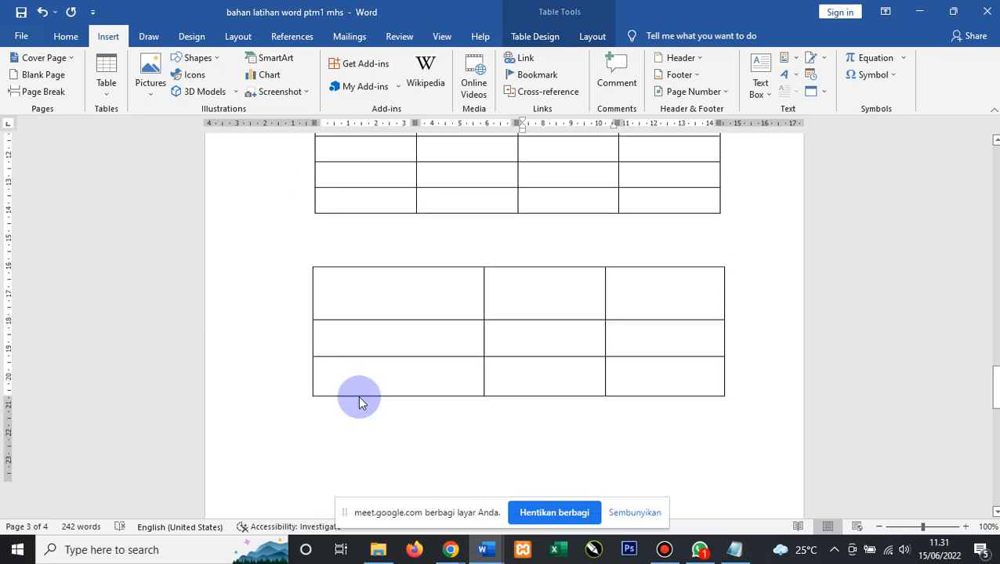
pyautogui.scroll(-4, 359, 402)
pyautogui.scroll(3, 382, 243)
pyautogui.moveTo(366, 200); pyautogui.dragTo(397, 375)
pyautogui.press('Delete')
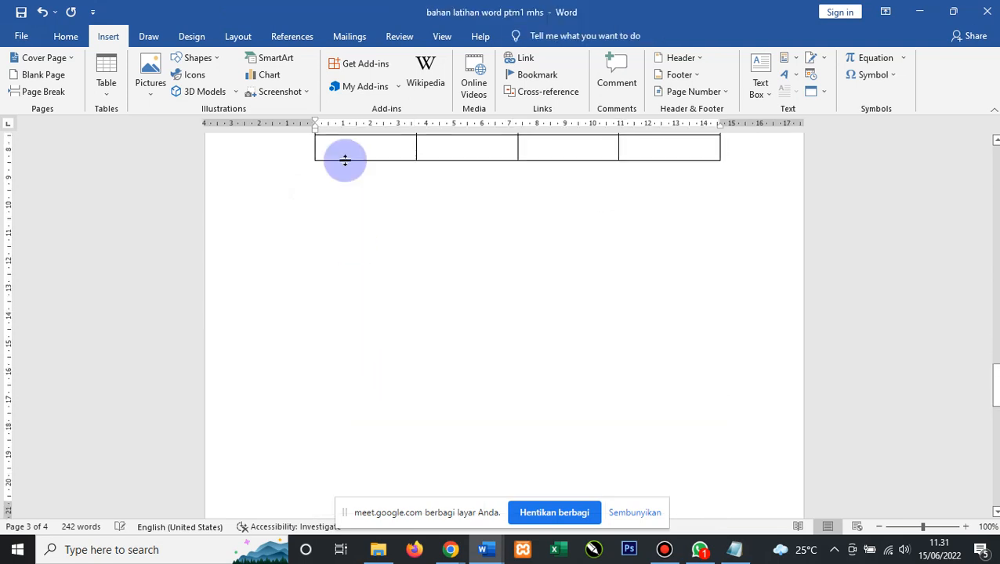
pyautogui.click(115, 103)
pyautogui.click(156, 297)
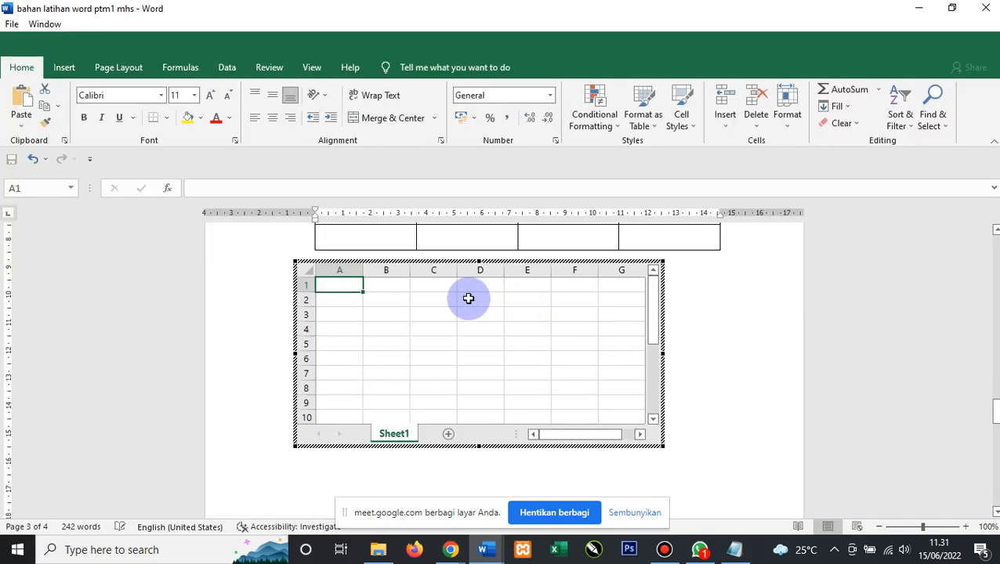
# Enter 2 in cell A2 and 4 in cell B2 of the embedded sheet.
pyautogui.click(346, 301)
pyautogui.click(443, 301)
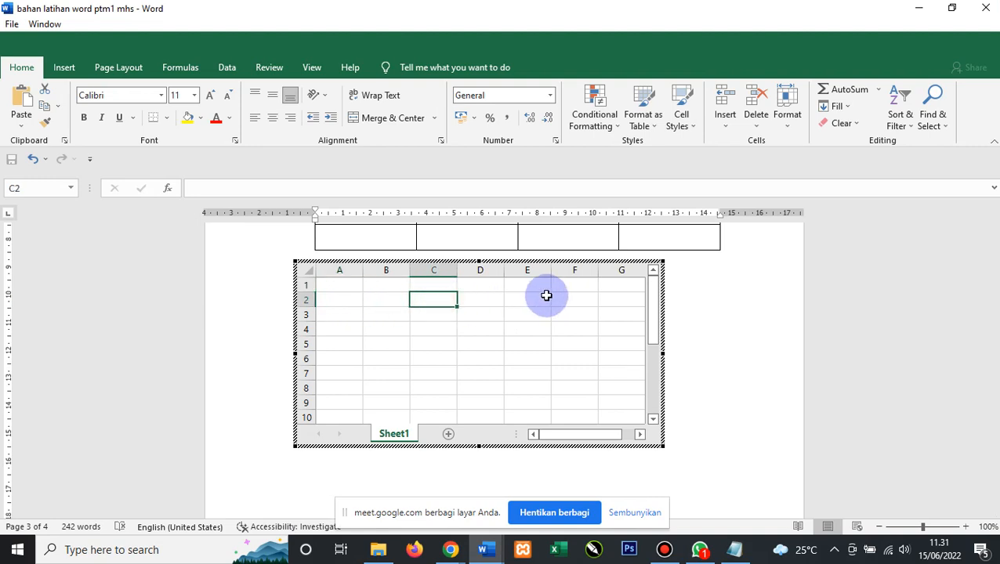
pyautogui.press('Left')
pyautogui.press('Left')
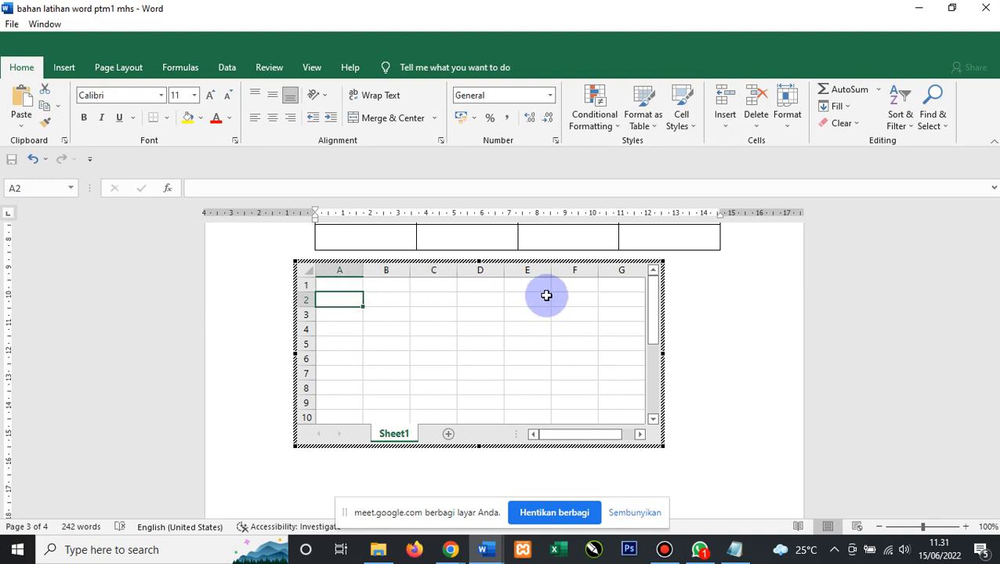
pyautogui.write('2')
pyautogui.press('Tab')
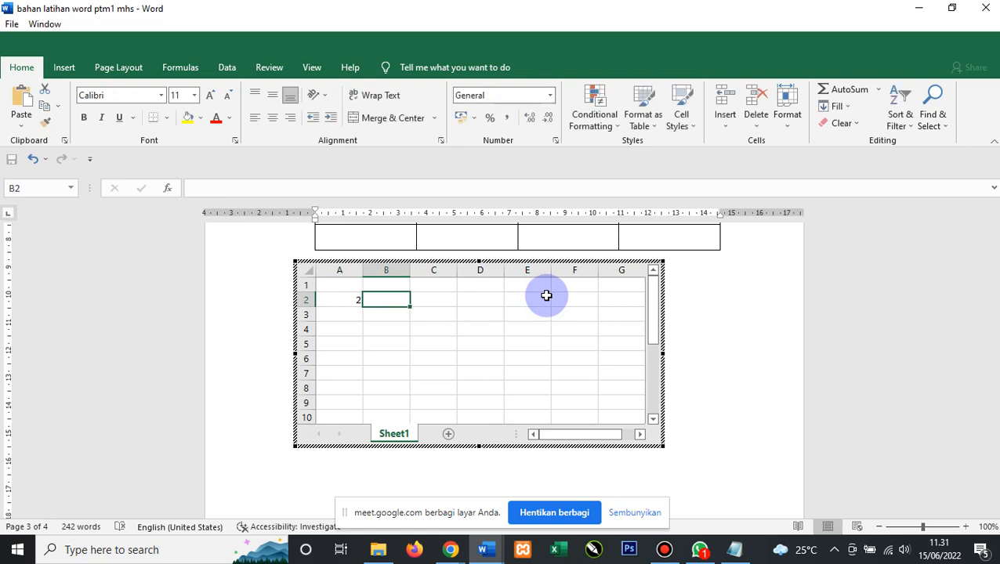
pyautogui.write('4')
pyautogui.press('Tab')
pyautogui.press('Tab')
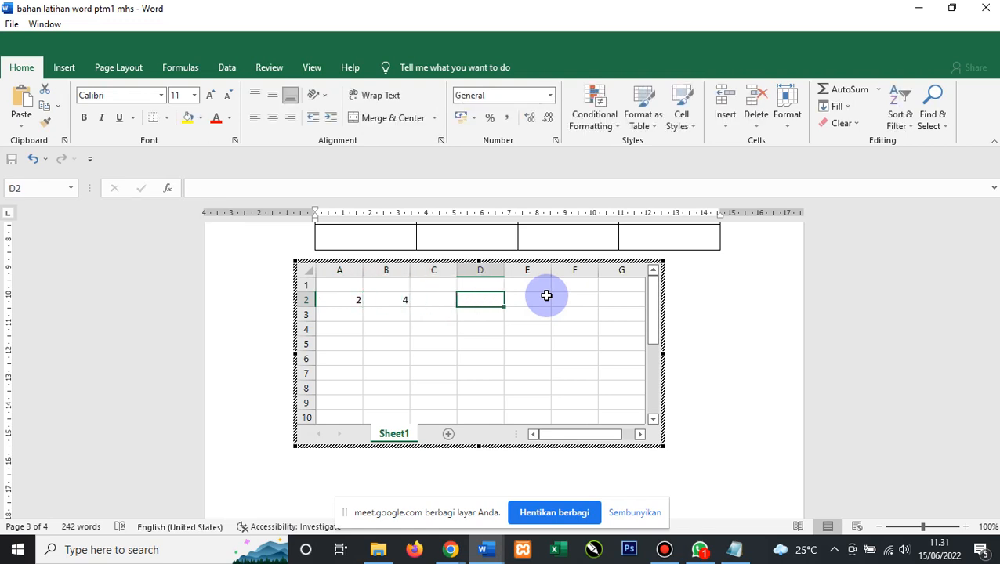
# Put the formula =A2+B2 in cell D2 of the embedded sheet.
pyautogui.write('=')
pyautogui.press('Left')
pyautogui.press('Left')
pyautogui.press('Left')
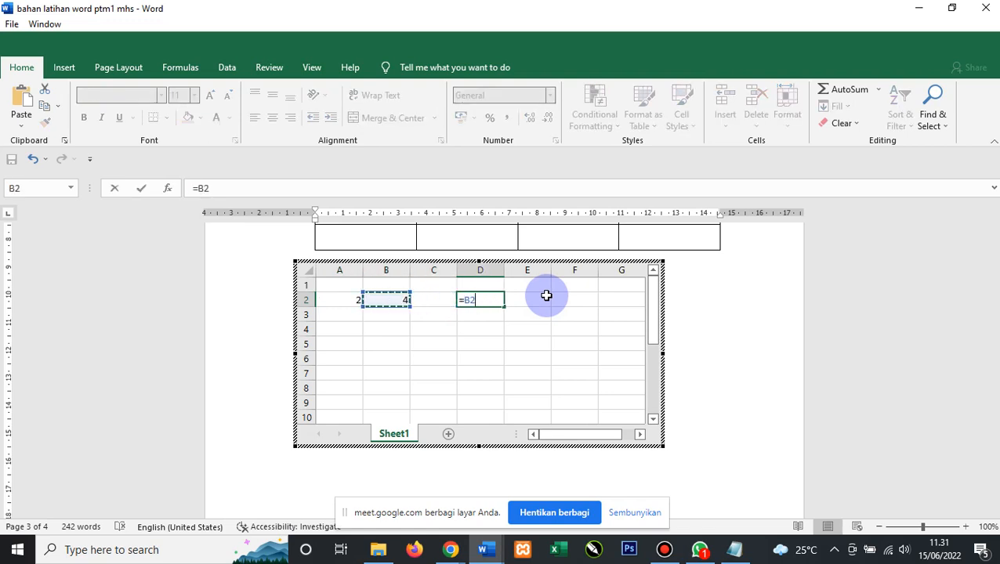
pyautogui.press('Right')
pyautogui.press('Left')
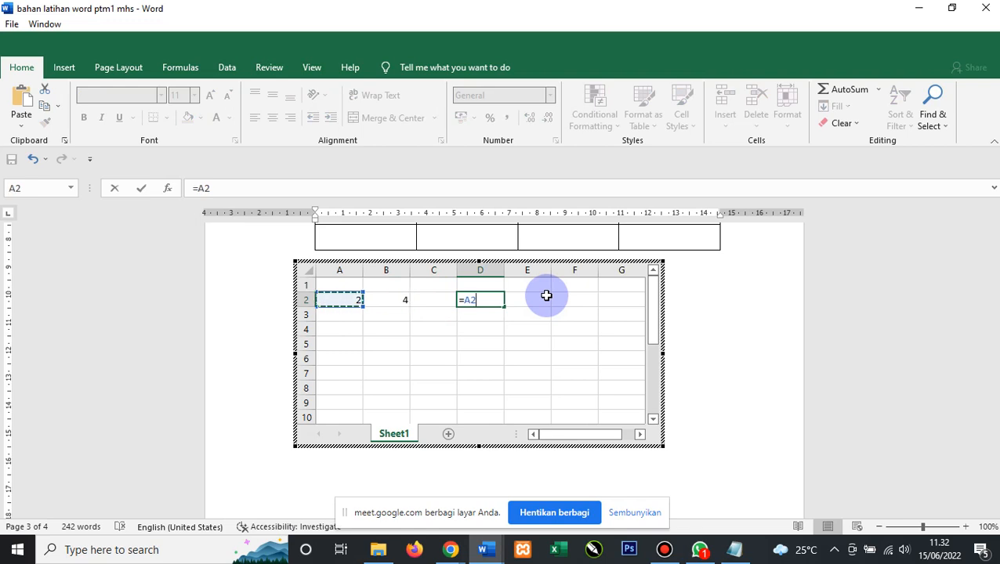
pyautogui.write('+')
pyautogui.press('Left')
pyautogui.press('Left')
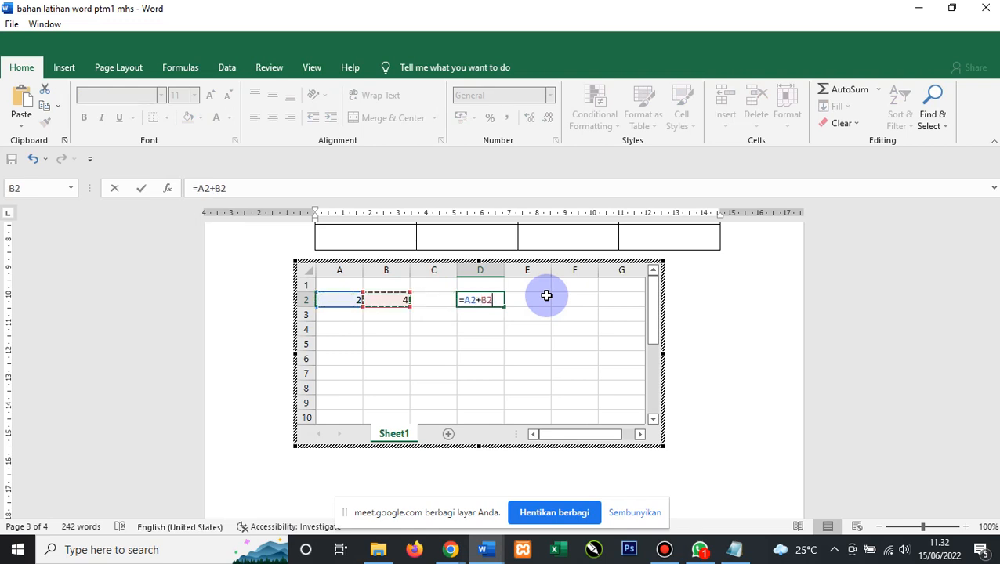
pyautogui.press('Return')
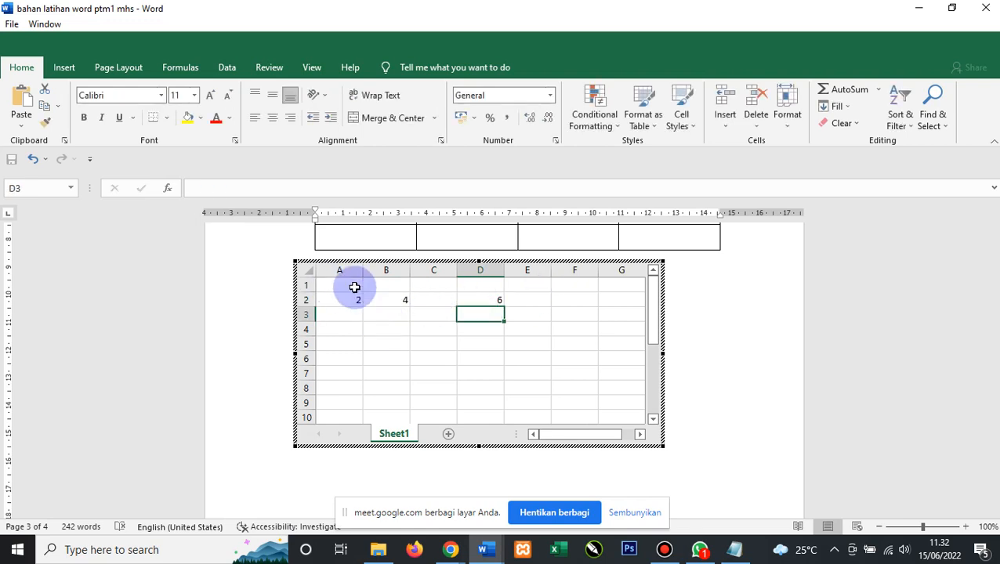
# Change A2 to 3 so D2 shows 7, then leave the embedded sheet.
pyautogui.click(354, 298)
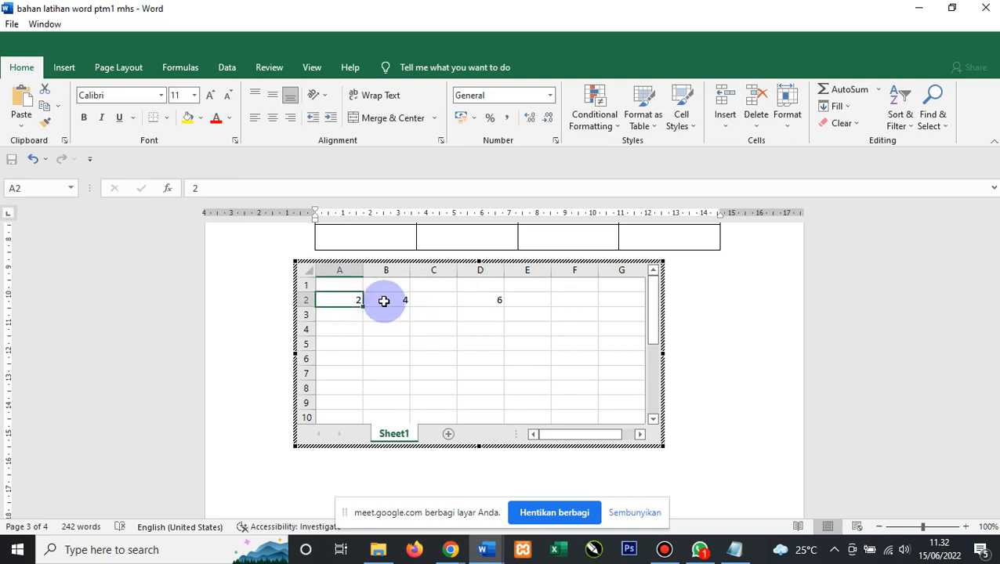
pyautogui.write('3')
pyautogui.click(467, 314)
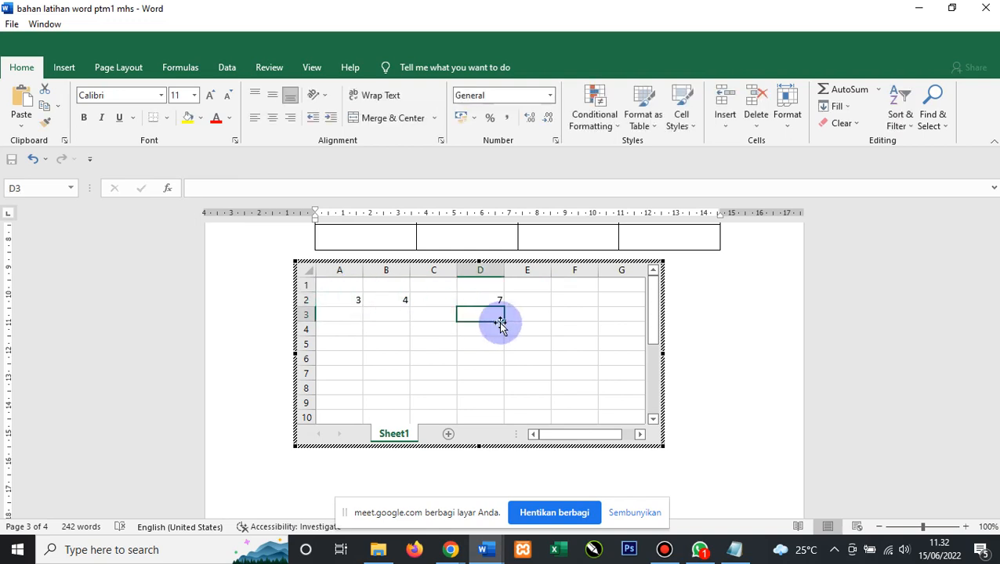
pyautogui.click(758, 301)
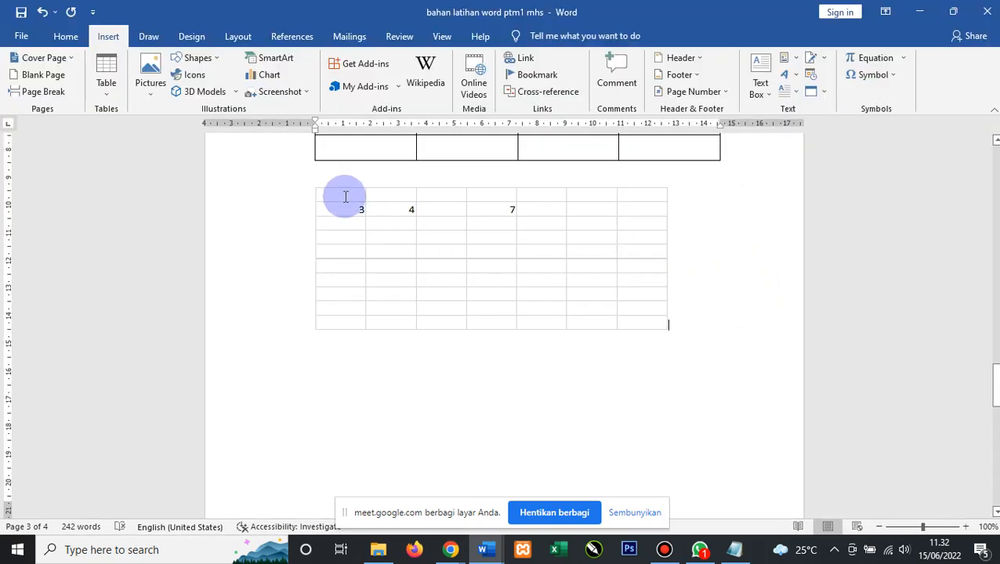
# Widen the Data 1 column with the ruler markers and pull the table's right edge back in.
pyautogui.scroll(6, 476, 212)
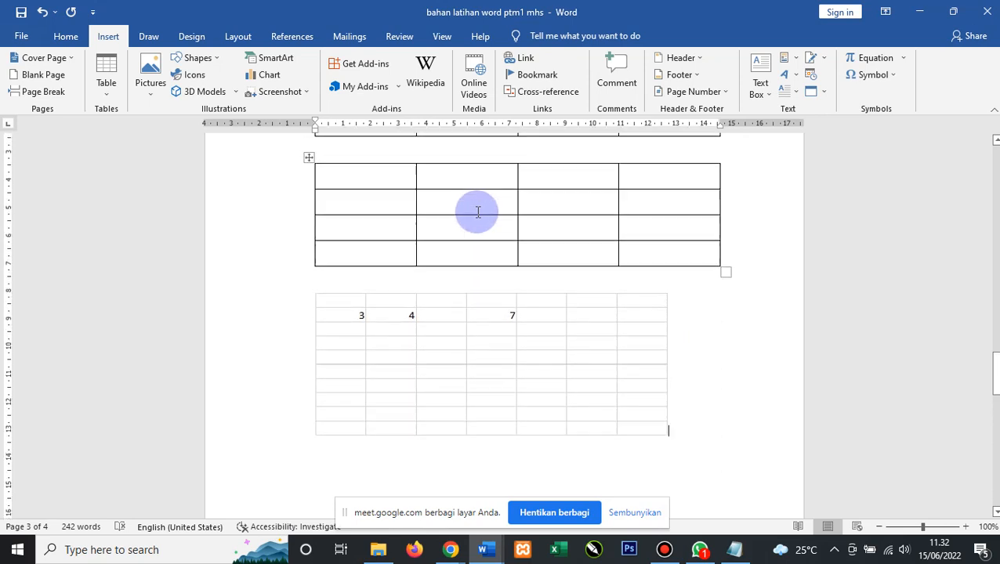
pyautogui.scroll(1, 337, 196)
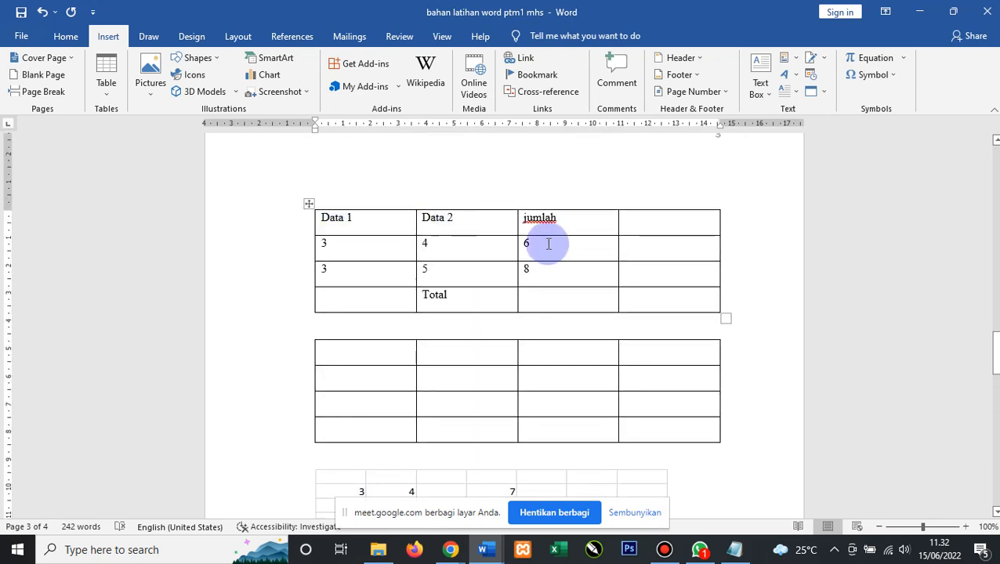
pyautogui.scroll(-3, 548, 244)
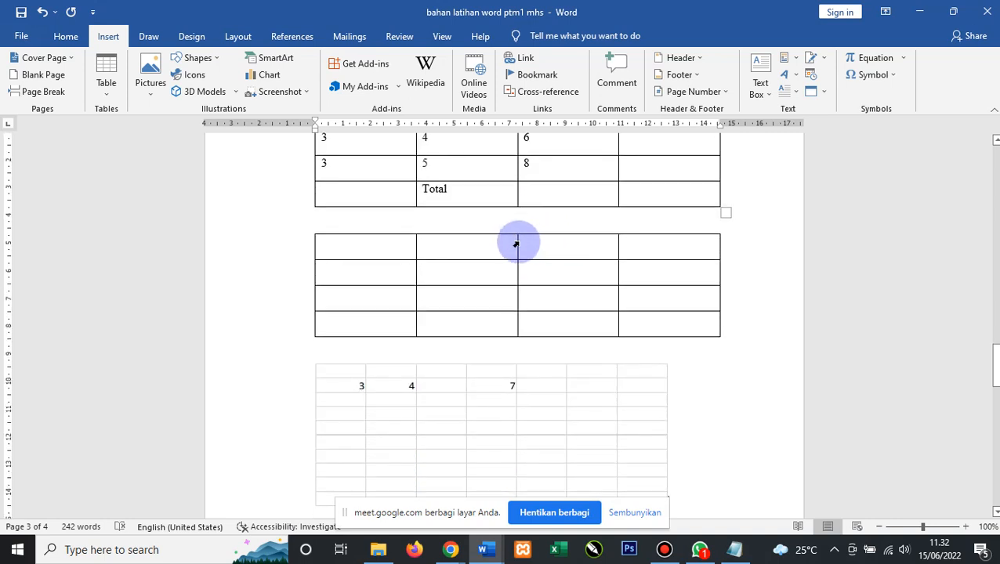
pyautogui.scroll(-1, 516, 242)
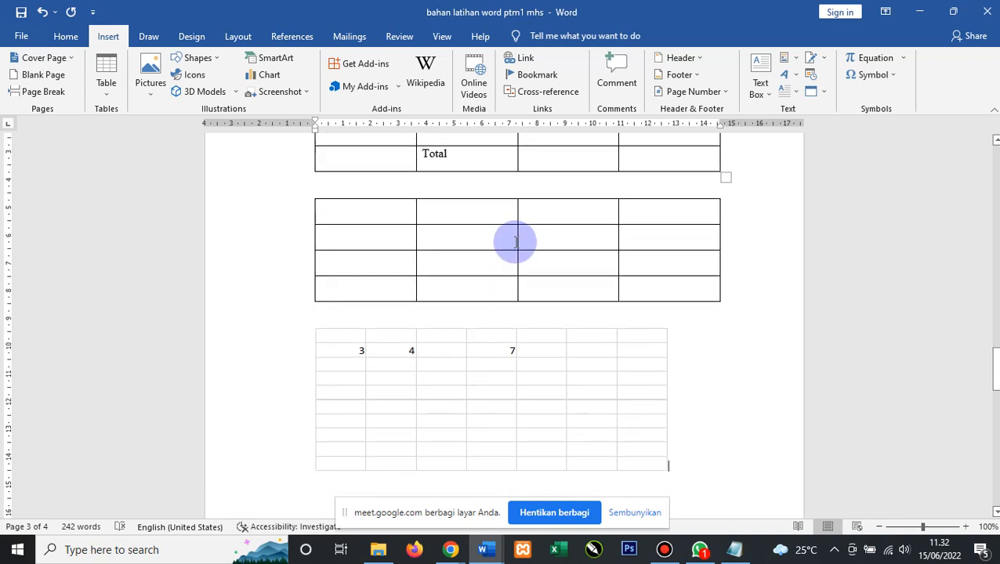
pyautogui.scroll(4, 510, 241)
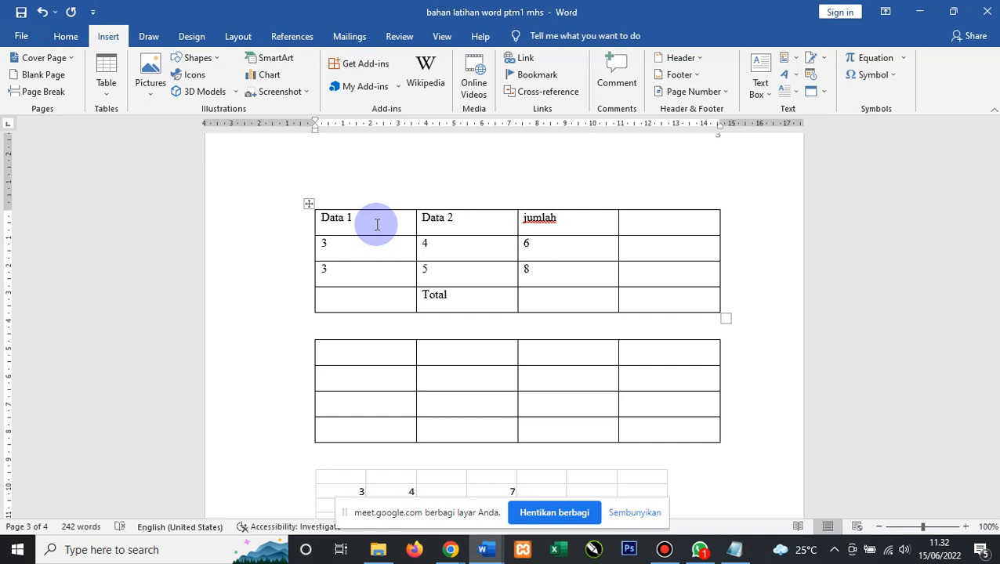
pyautogui.click(399, 224)
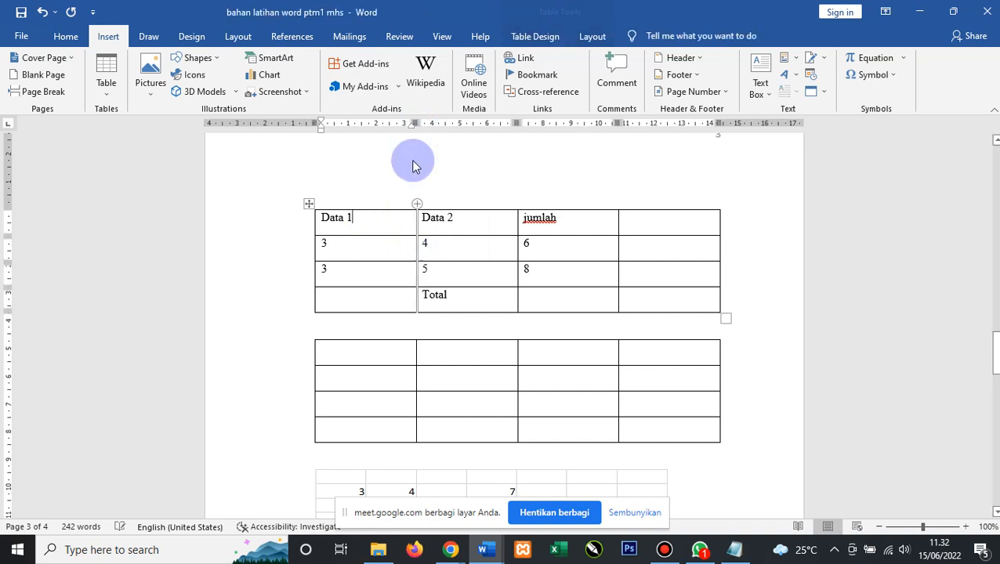
pyautogui.moveTo(415, 123)
pyautogui.mouseDown()
pyautogui.moveTo(462, 123)
pyautogui.moveTo(415, 123)
pyautogui.moveTo(422, 130)
pyautogui.mouseUp()
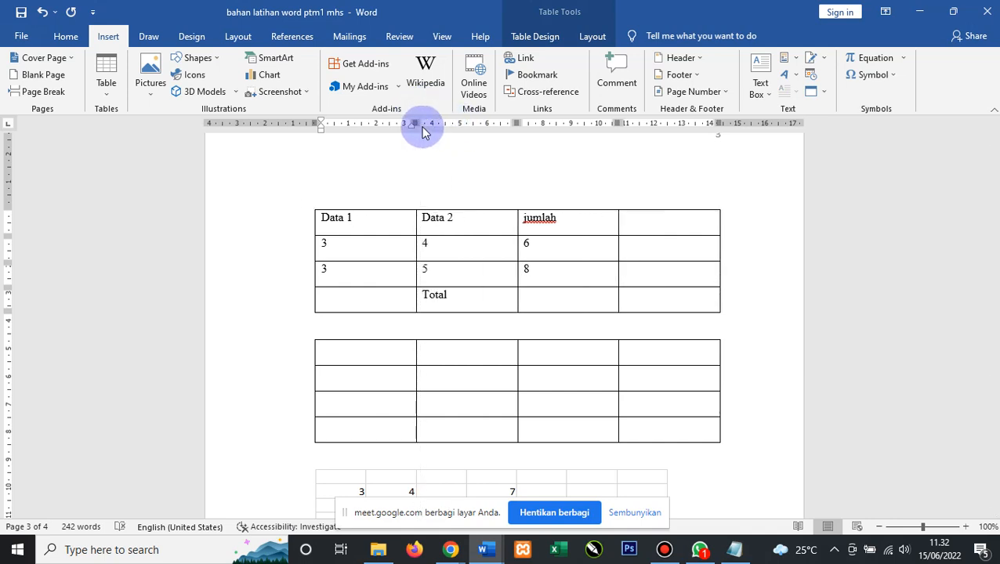
pyautogui.moveTo(444, 126)
pyautogui.mouseDown()
pyautogui.moveTo(418, 125)
pyautogui.moveTo(453, 134)
pyautogui.moveTo(436, 136)
pyautogui.mouseUp()
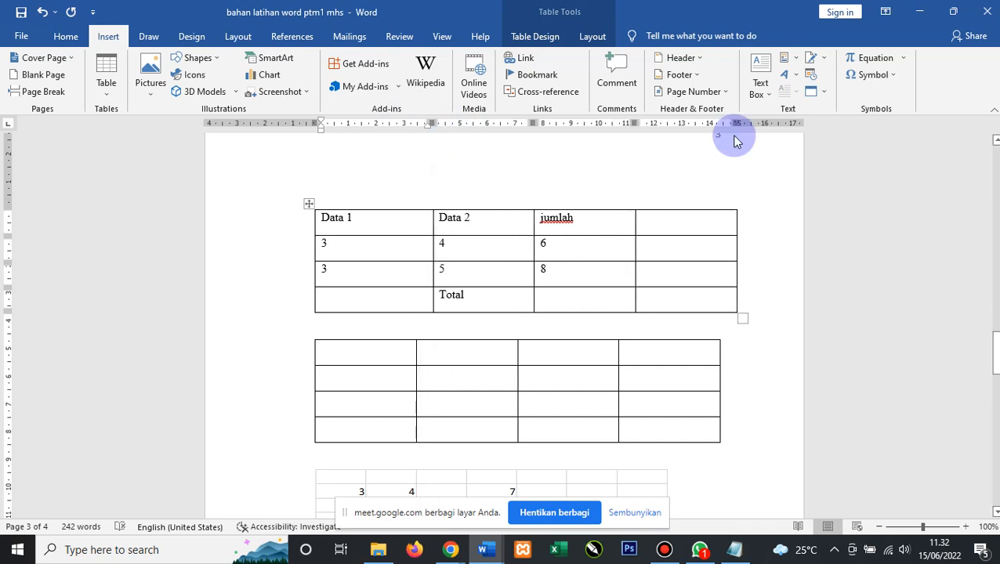
pyautogui.moveTo(737, 123); pyautogui.dragTo(717, 124)
pyautogui.click(750, 180)
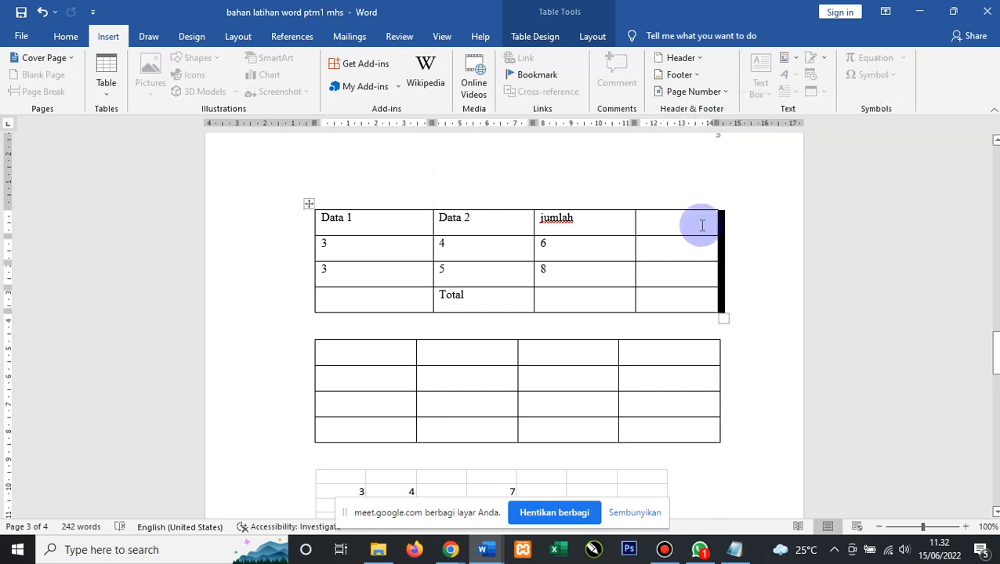
# Scroll down and place the cursor on the empty page 4.
pyautogui.scroll(-3, 701, 223)
pyautogui.scroll(-3, 569, 221)
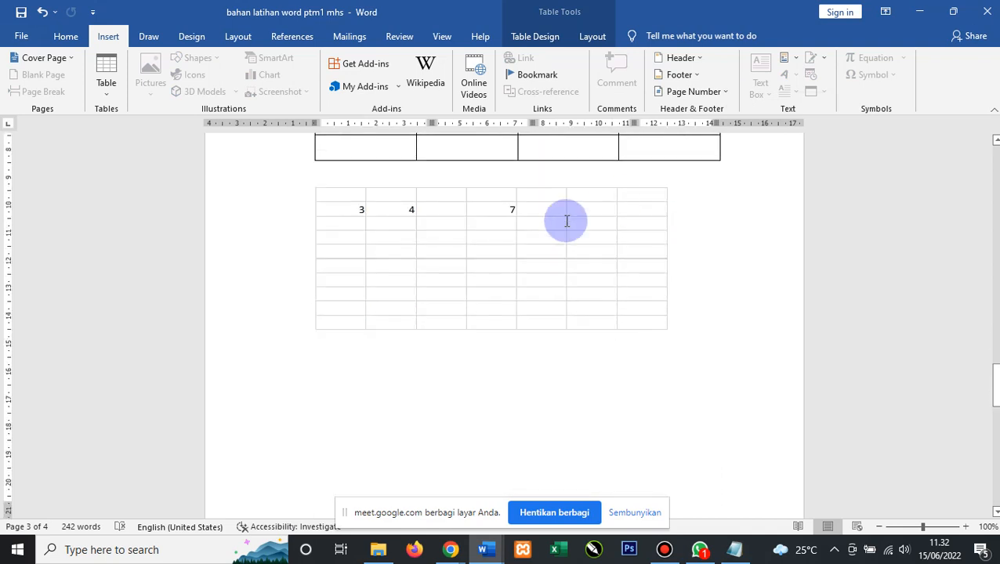
pyautogui.scroll(-3, 527, 246)
pyautogui.click(529, 248)
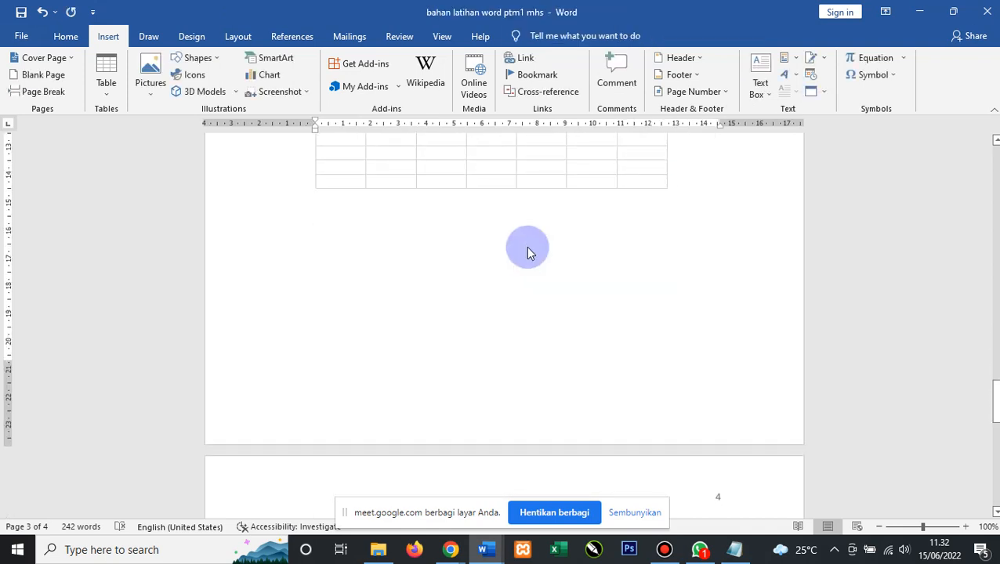
pyautogui.scroll(-3, 527, 249)
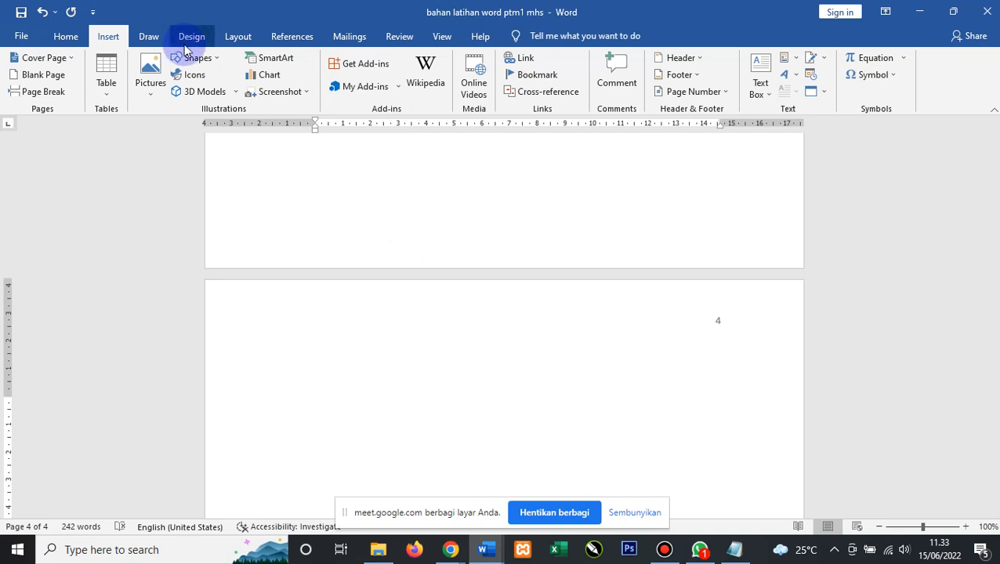
# Insert the built-in Binomial Theorem equation on page 4.
pyautogui.click(904, 59)
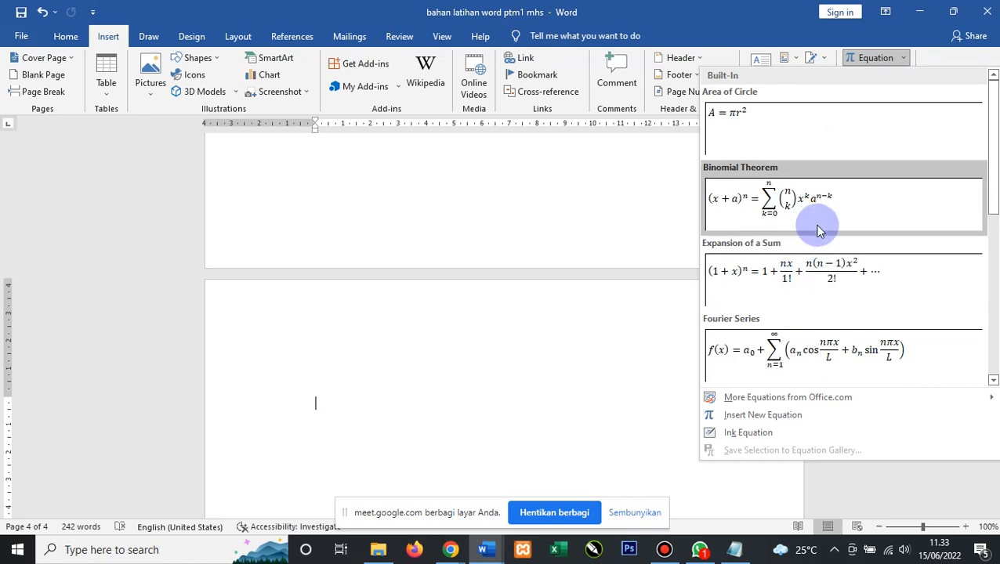
pyautogui.click(817, 216)
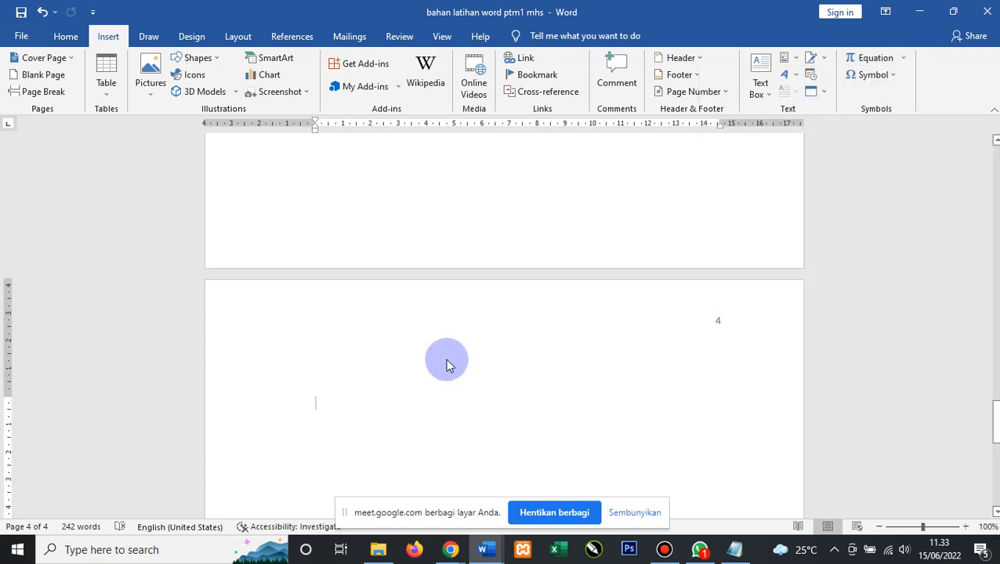
pyautogui.click(641, 426)
pyautogui.scroll(-2, 641, 426)
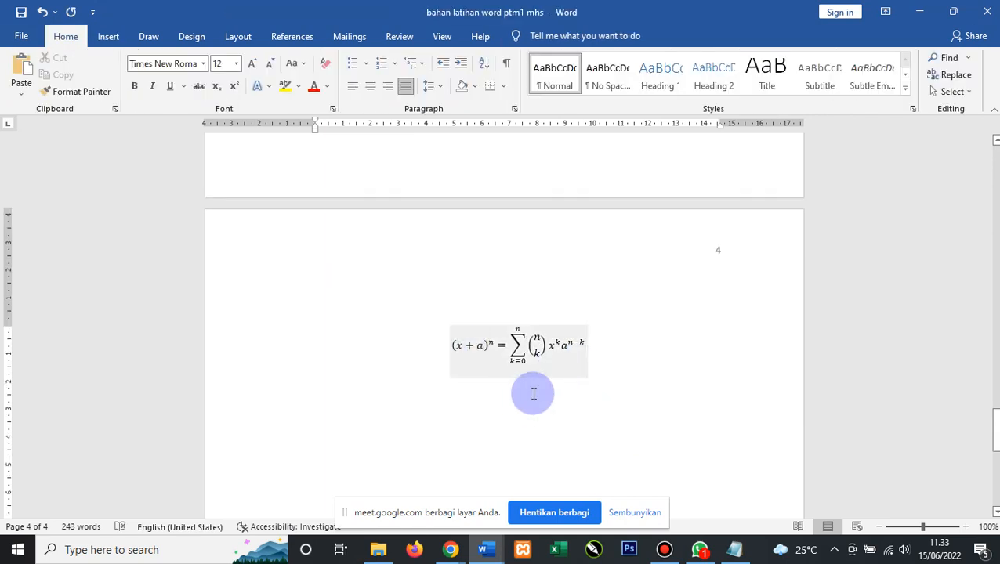
pyautogui.click(601, 349)
pyautogui.scroll(-2, 623, 322)
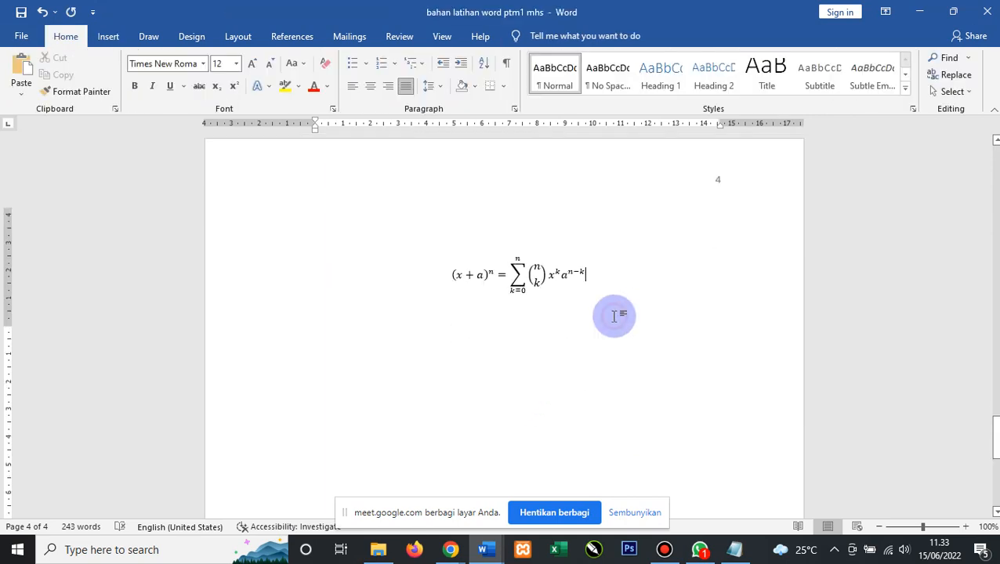
# Add two blank lines below it and insert a new empty equation.
pyautogui.press('Return')
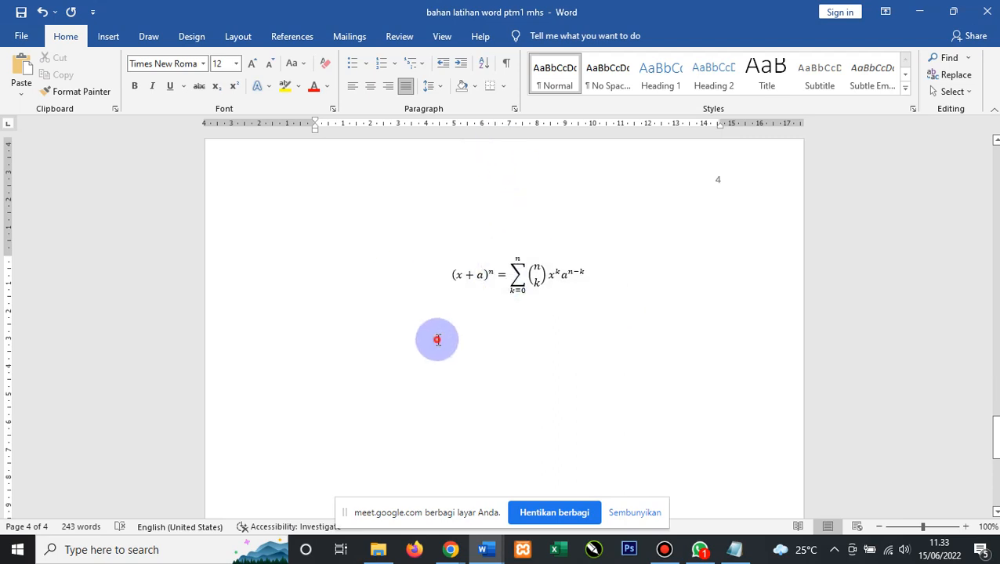
pyautogui.press('Return')
pyautogui.click(110, 41)
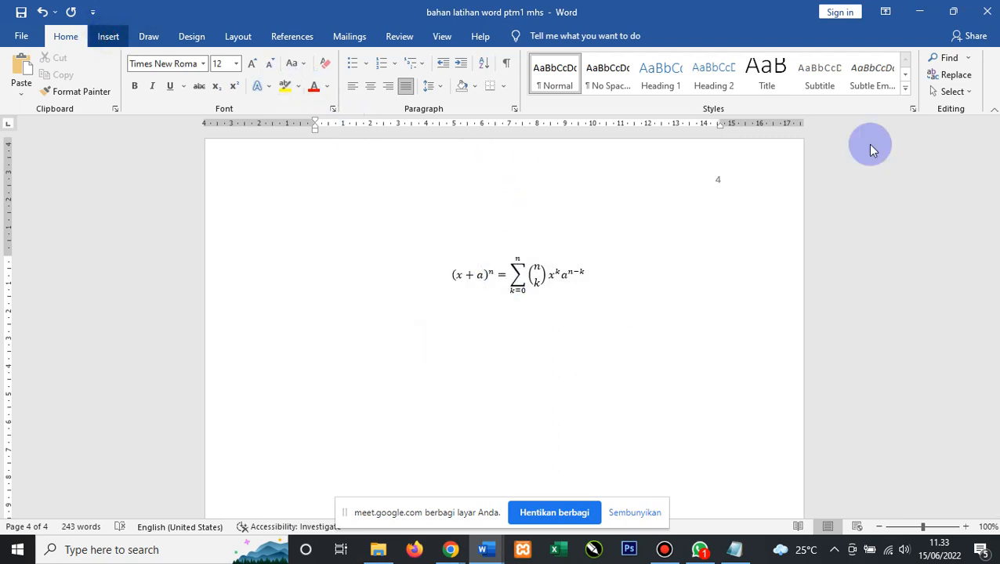
pyautogui.click(901, 59)
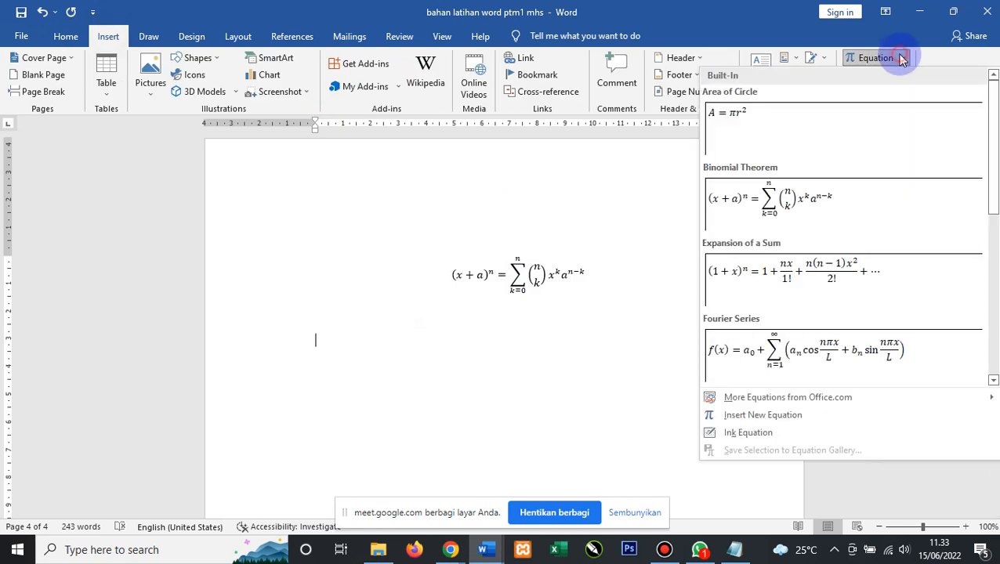
pyautogui.click(772, 417)
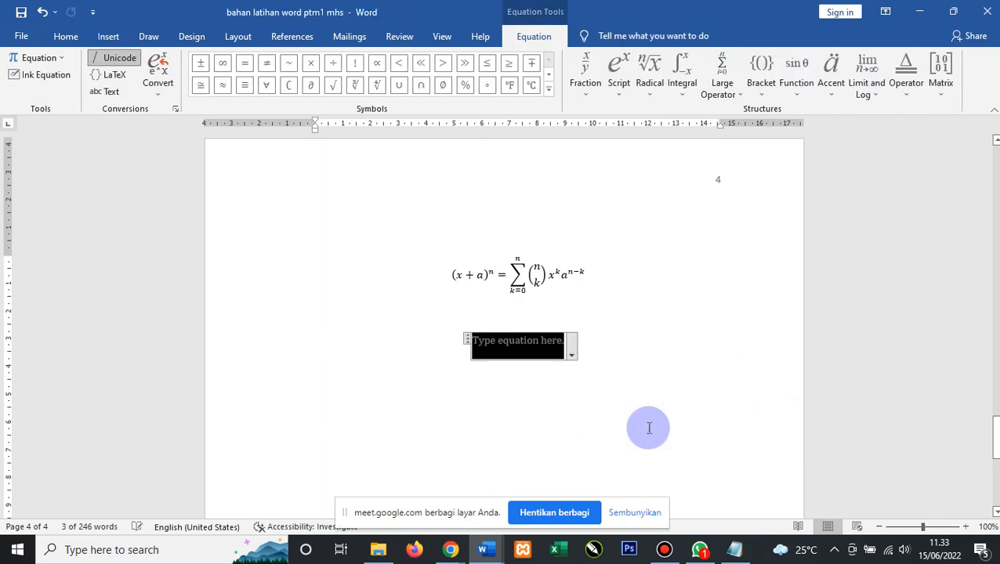